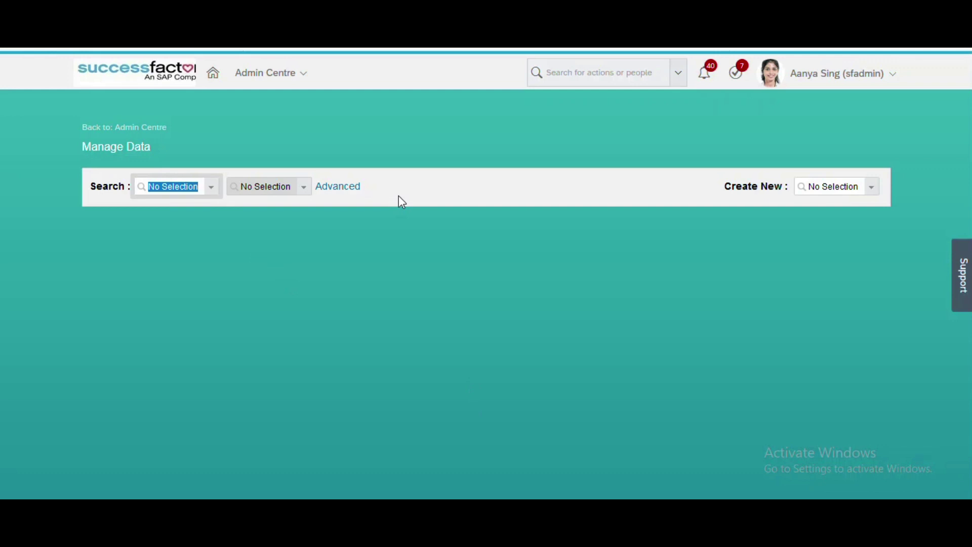
Start a new Time Type record with the external name Regular_Working_Hours
click(845, 183)
text(time type)
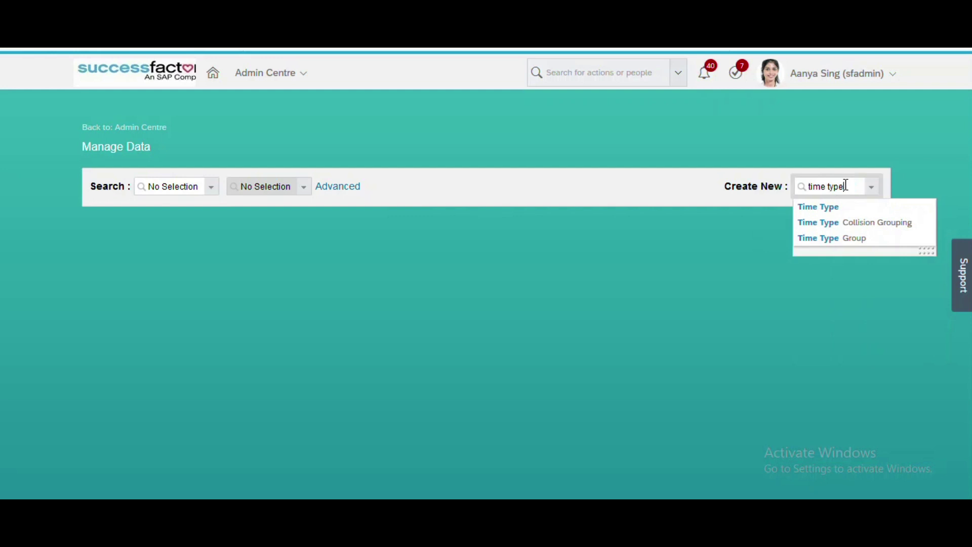
click(828, 206)
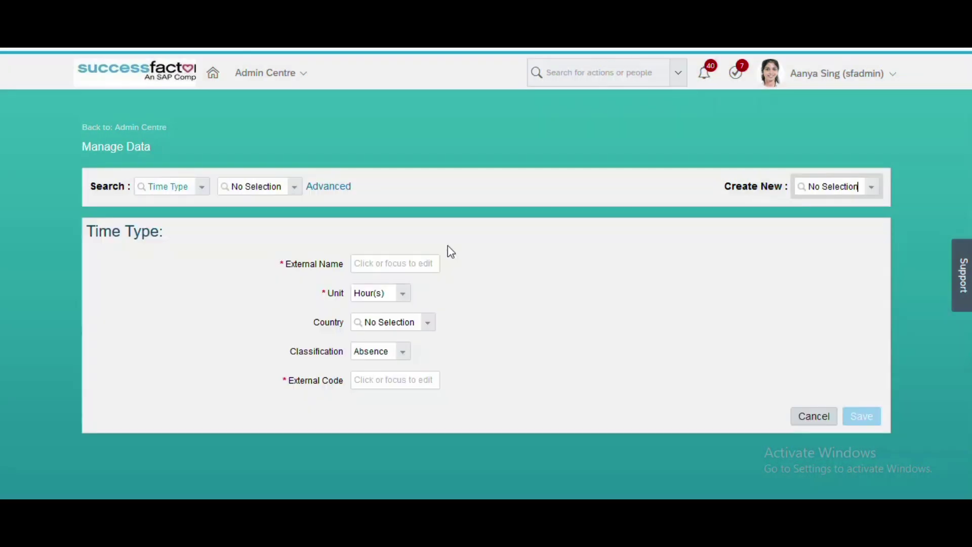
click(387, 267)
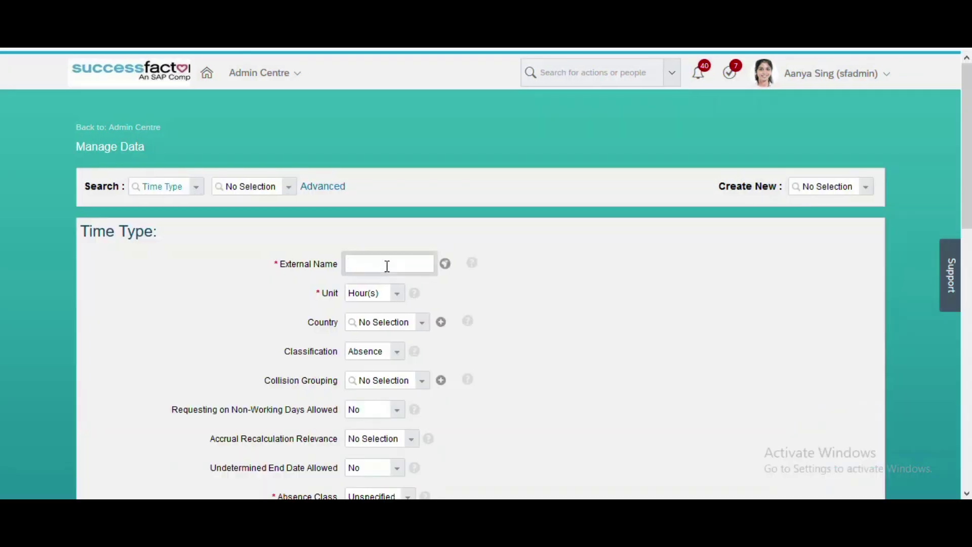
text(Regular)
text(_)
text(Working)
text(_)
text(Hours)
Set the external code of the Regular_Working_Hours time type to Reg_Hrs
drag(967, 197, 968, 460)
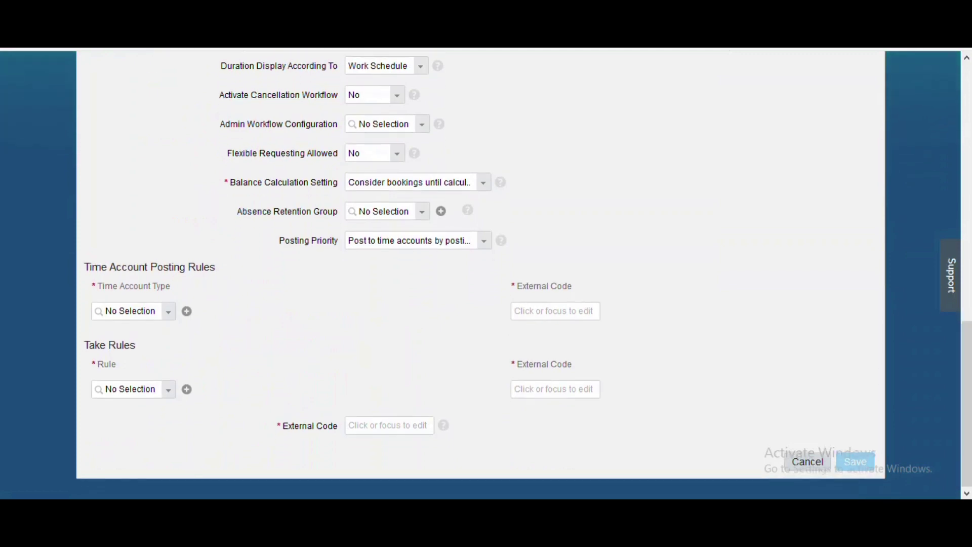
click(377, 430)
text(Reg)
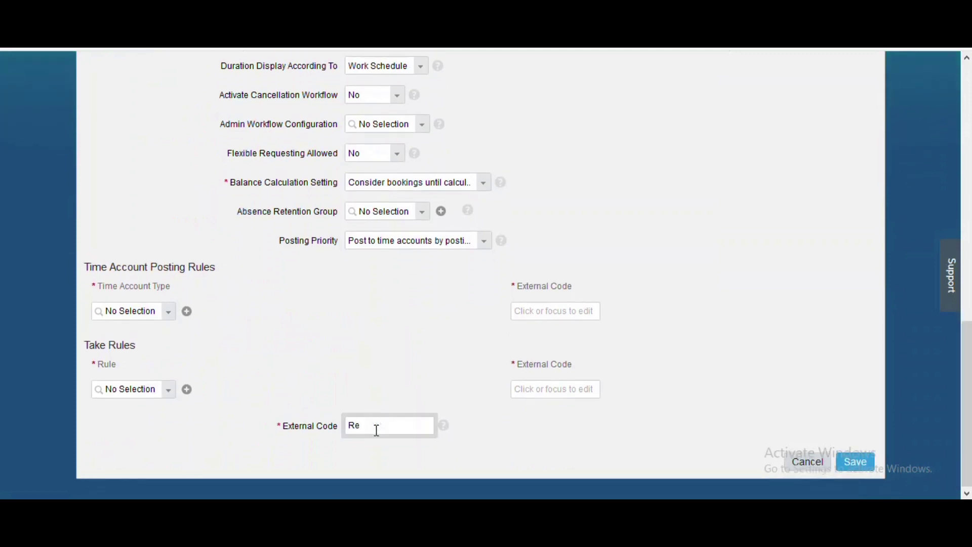
text(_HRS)
key(BackSpace)
key(BackSpace)
text(rs)
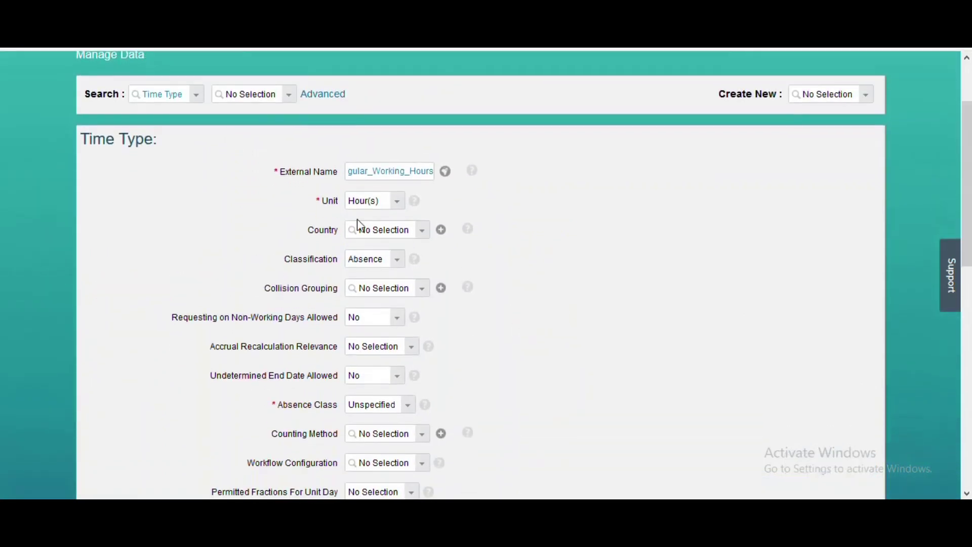
Keep the unit as Hour(s), set the Regular_Working_Hours classification to Attendance, and save the time type
click(396, 205)
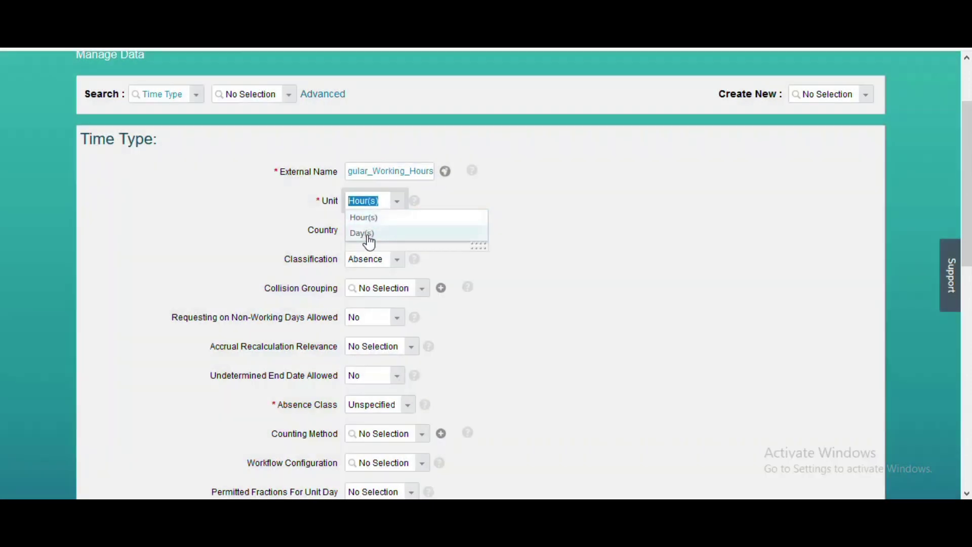
click(519, 216)
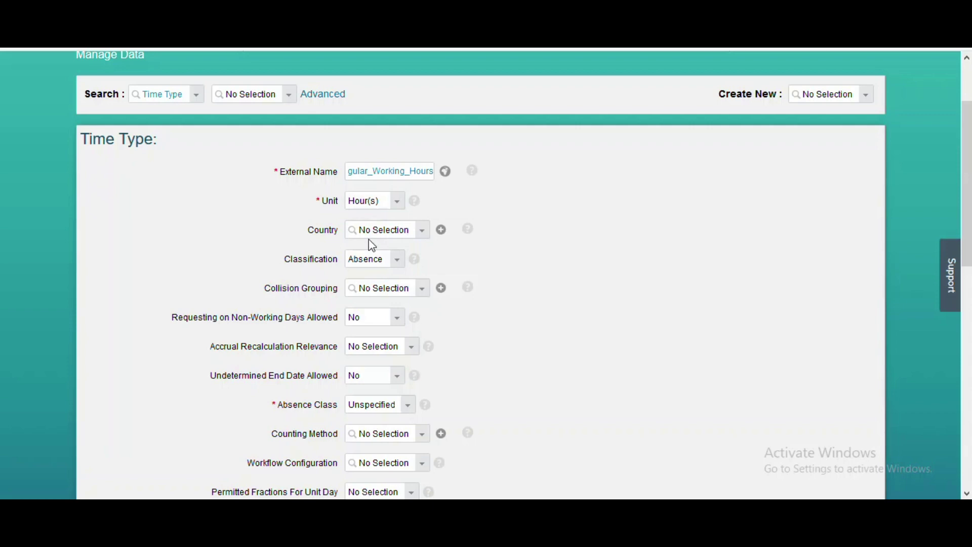
click(403, 265)
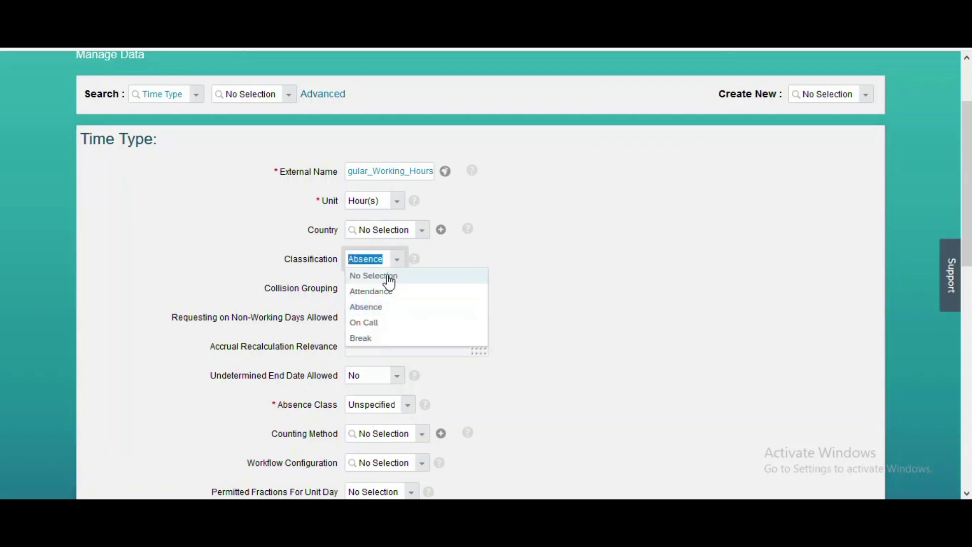
click(386, 292)
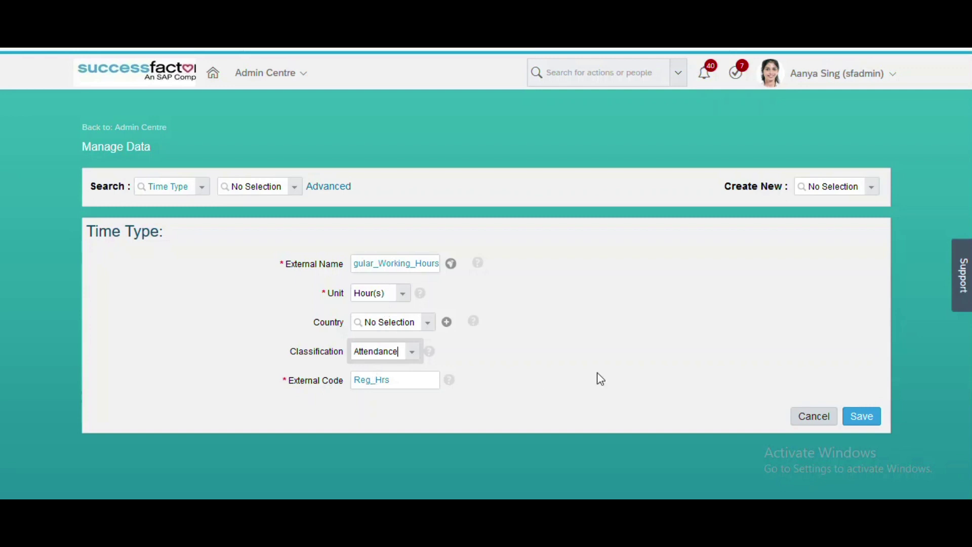
click(861, 415)
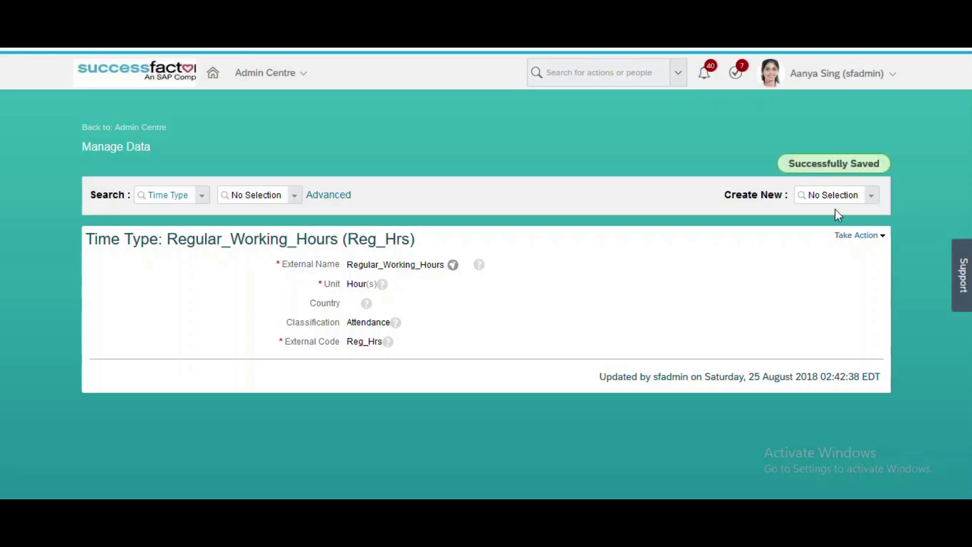
Start another new Time Type record with the external name Knowledge Transfer Hrs
click(838, 199)
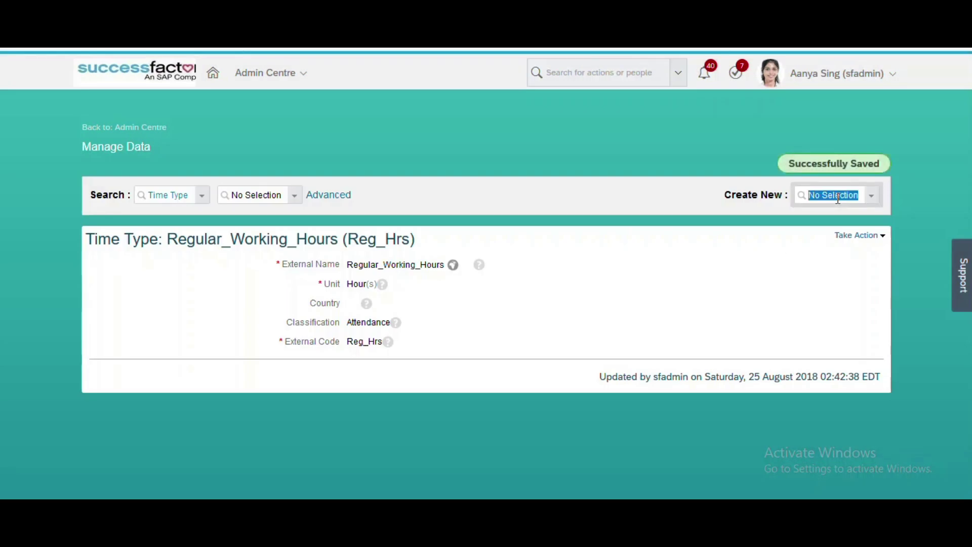
text(time ty)
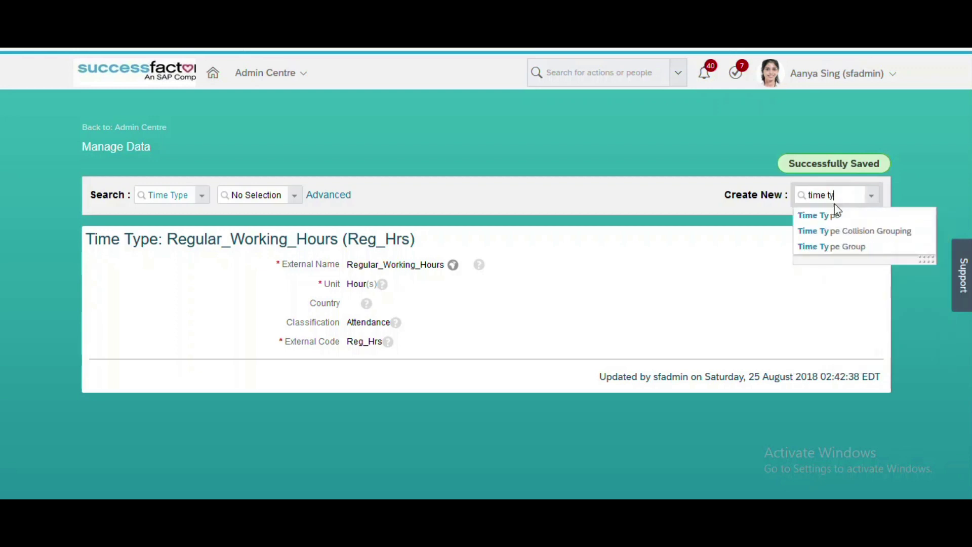
click(828, 214)
click(400, 269)
text(Knowl)
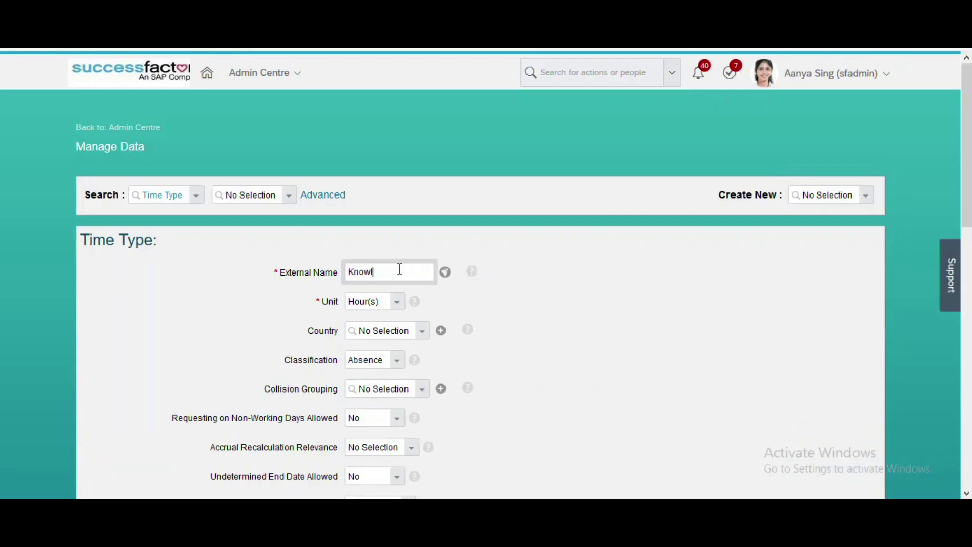
text(edge Transfer Hrs)
Set the external code of the Knowledge Transfer Hrs time type to KT_Hrs
drag(968, 182, 968, 443)
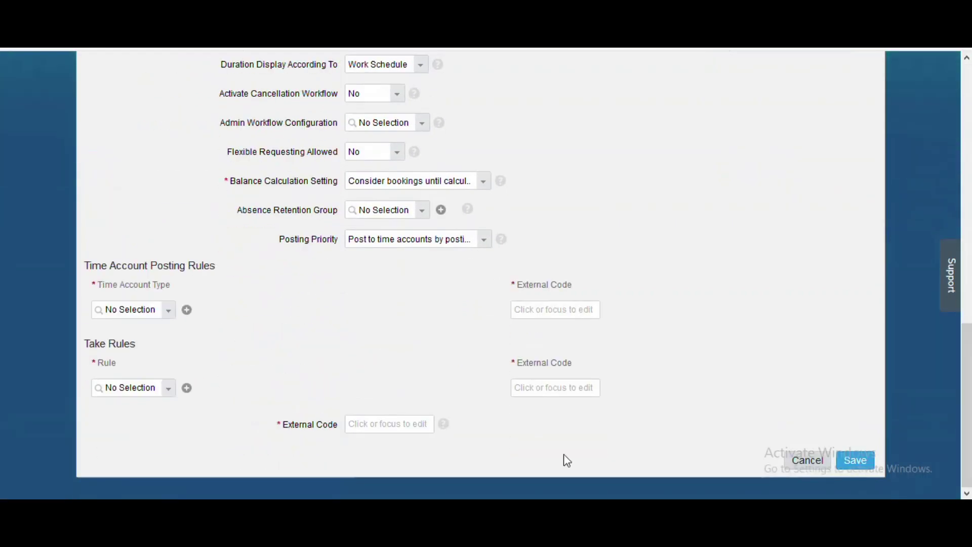
click(399, 421)
text(KT_h)
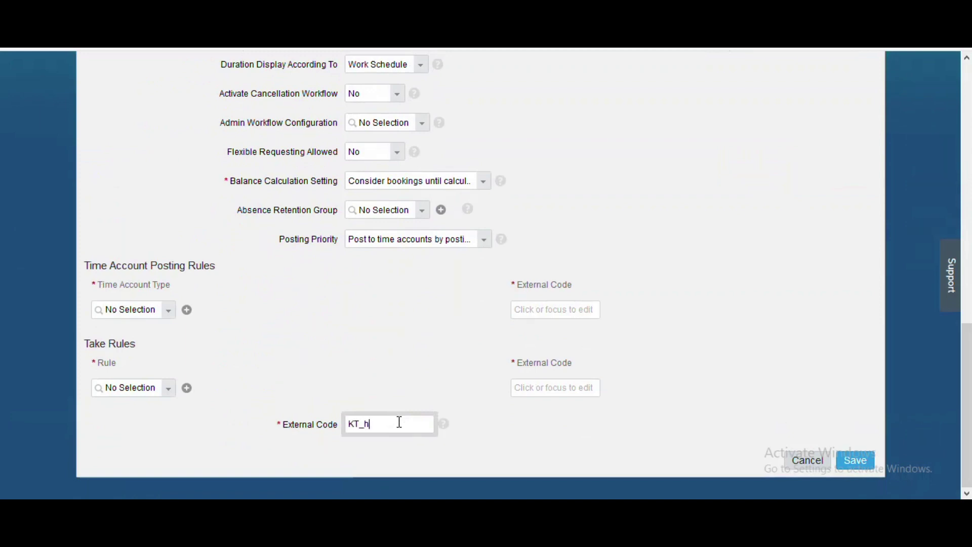
key(BackSpace)
text(Hrs)
Set the Knowledge Transfer Hrs classification to Attendance and save the time type
drag(969, 372, 970, 170)
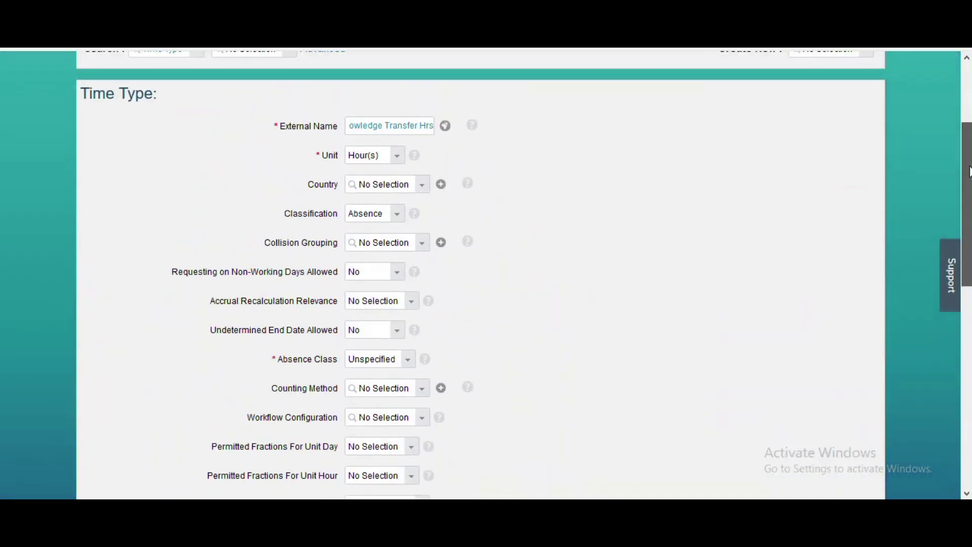
click(398, 218)
click(363, 247)
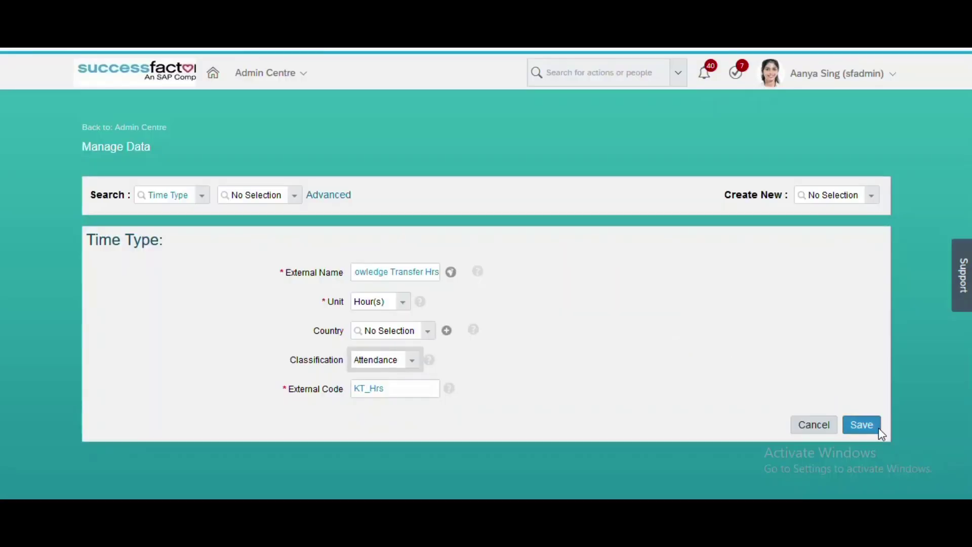
click(868, 427)
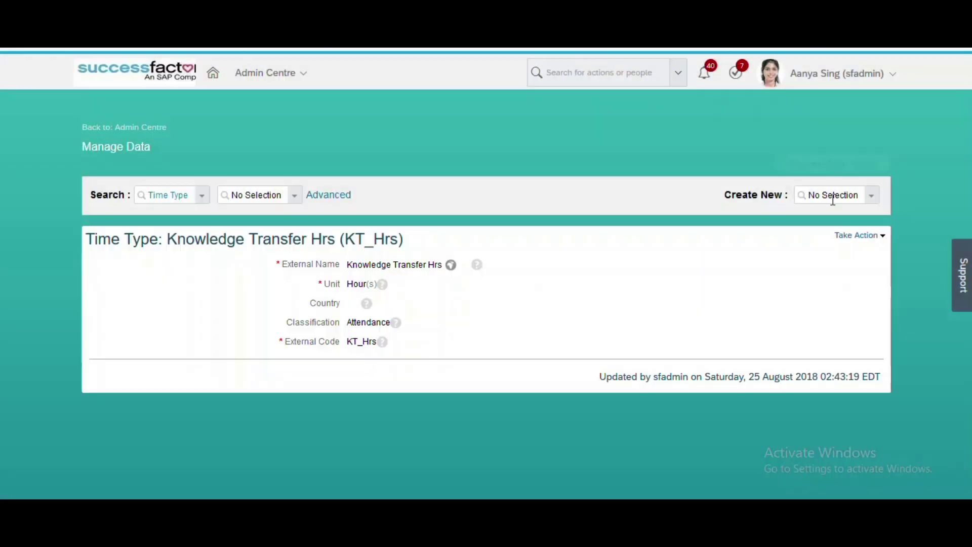
Start a new Time Type record with the external name Client Visit Hrs
click(833, 195)
text(Time)
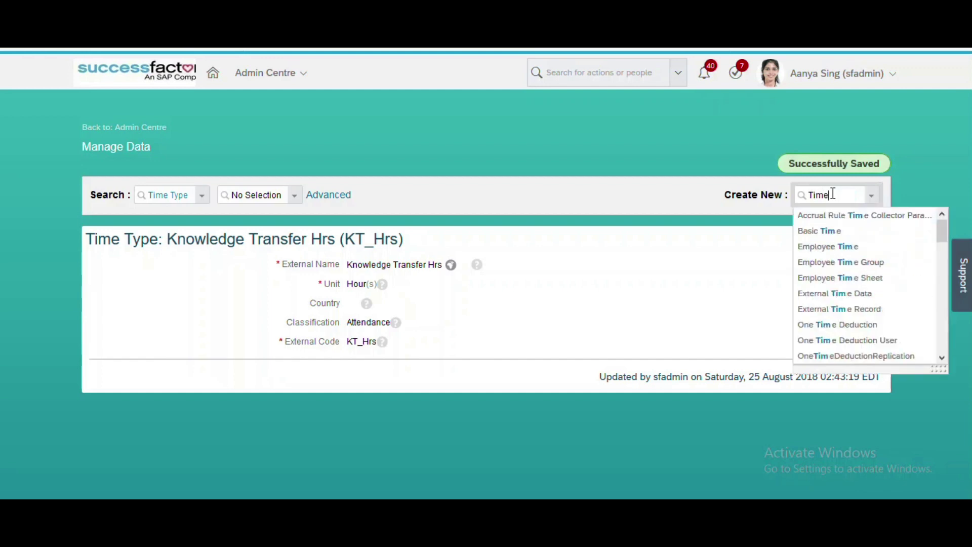
text( Type)
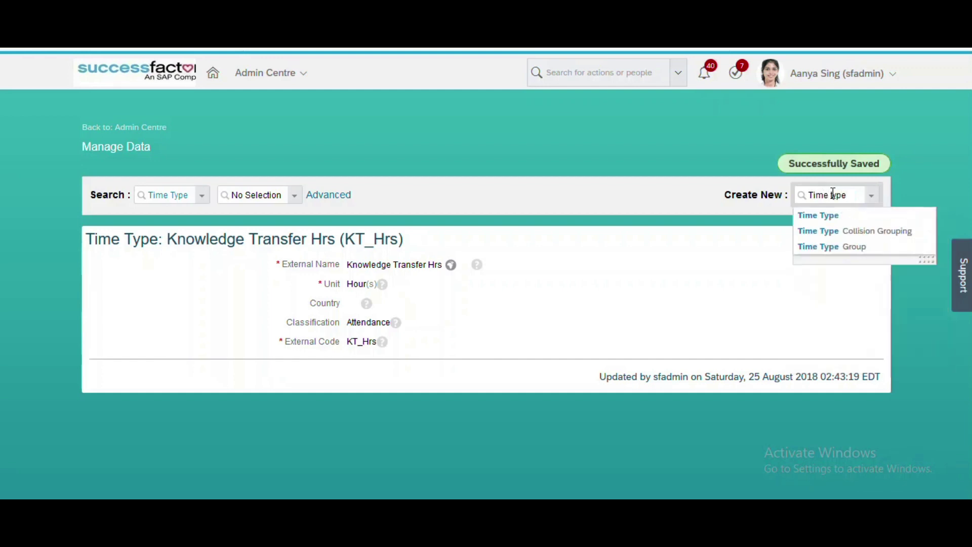
click(830, 219)
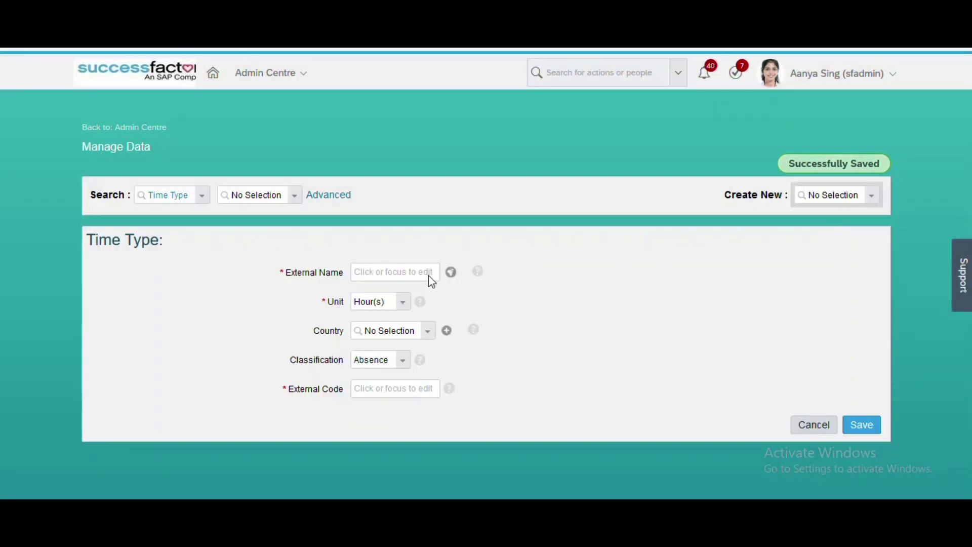
click(410, 272)
text(Client Visit Hrs)
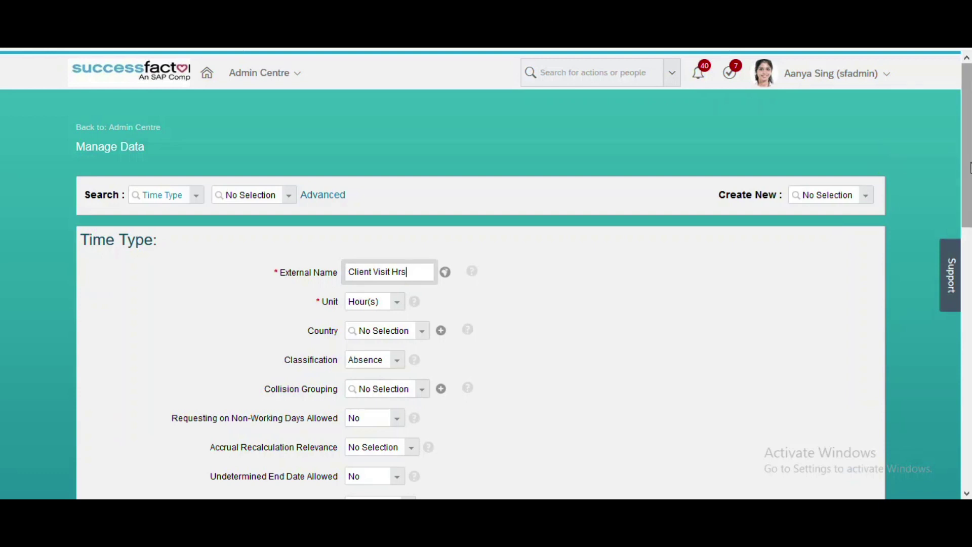
Save the Client Visit Hrs time type with classification Attendance and external code Clnt_hrs
click(398, 362)
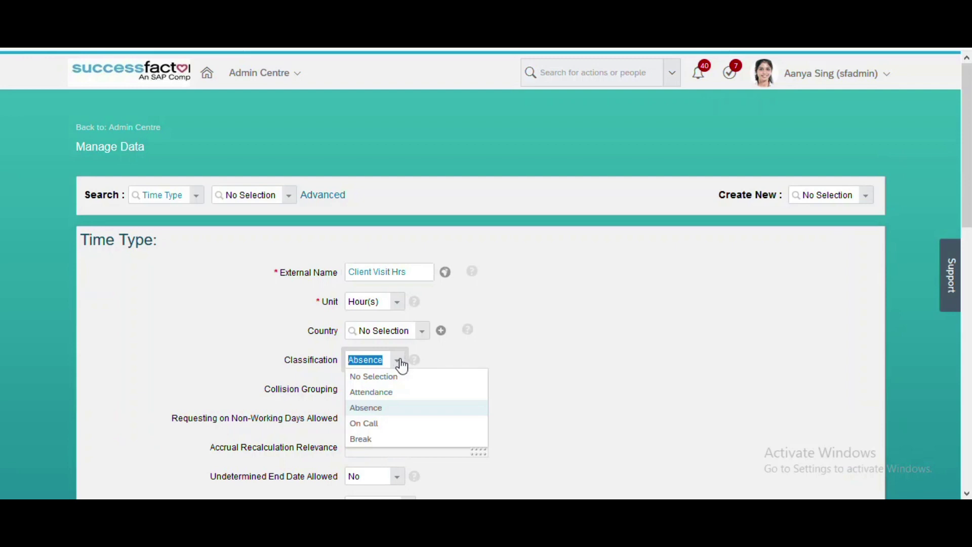
click(368, 394)
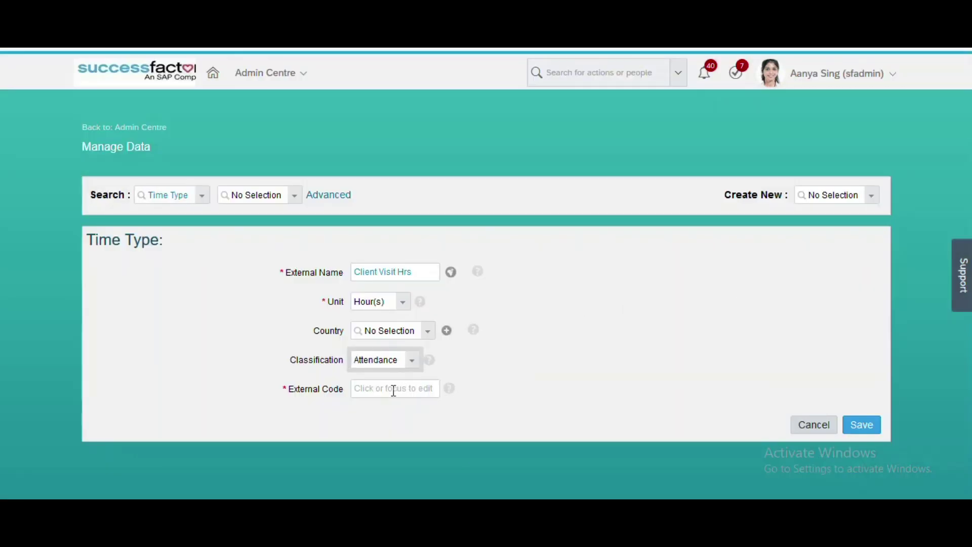
click(393, 389)
text(Clnt_hrs)
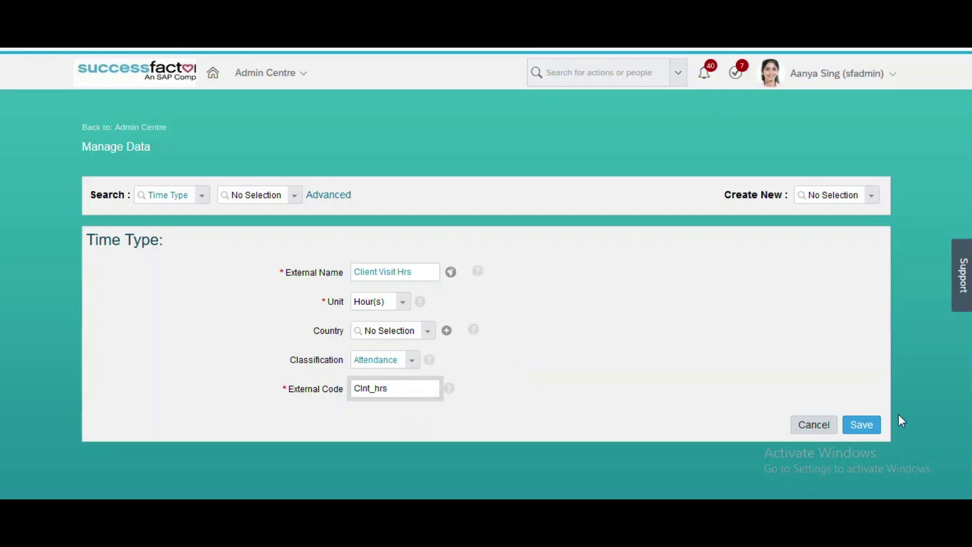
click(868, 430)
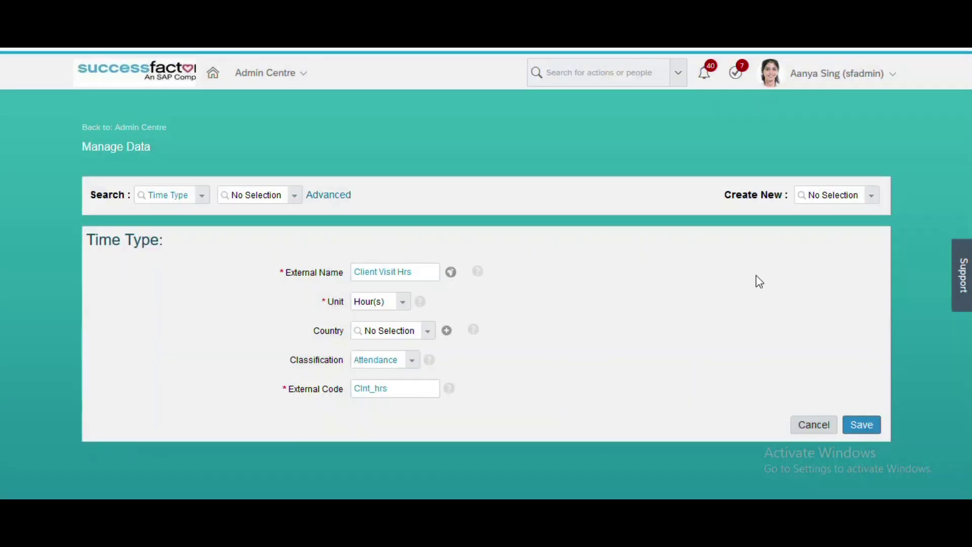
click(867, 425)
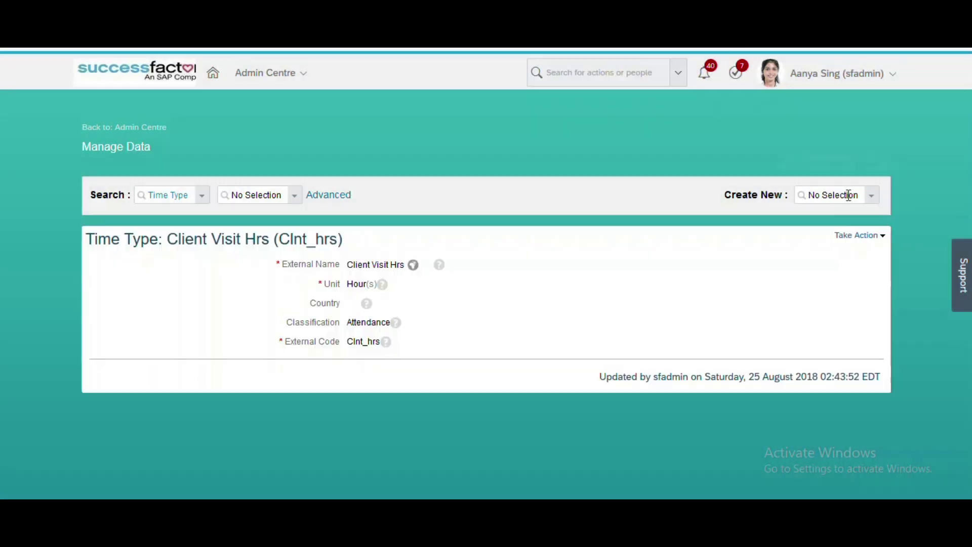
Start a new Time Type record with the external name Conference Hrs and classification Attendance
click(849, 194)
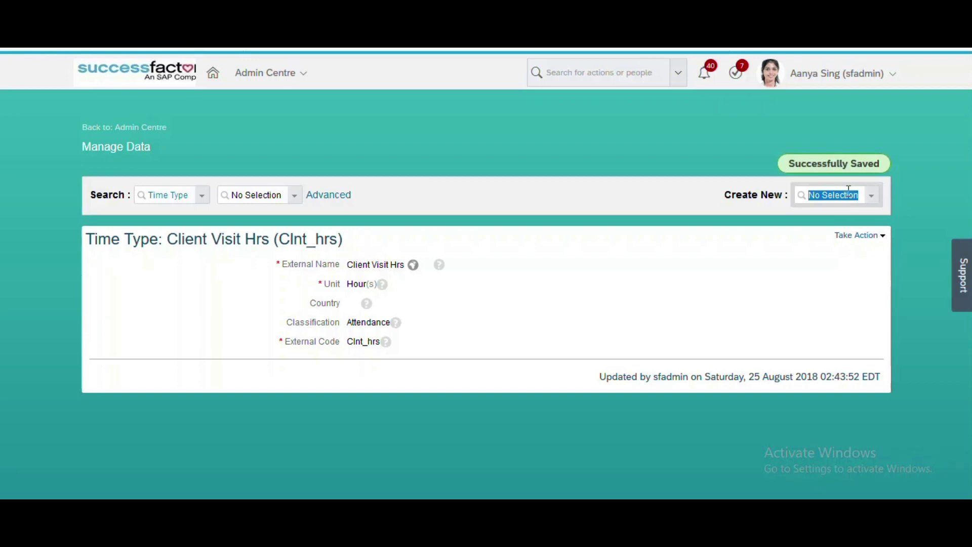
text(time ty)
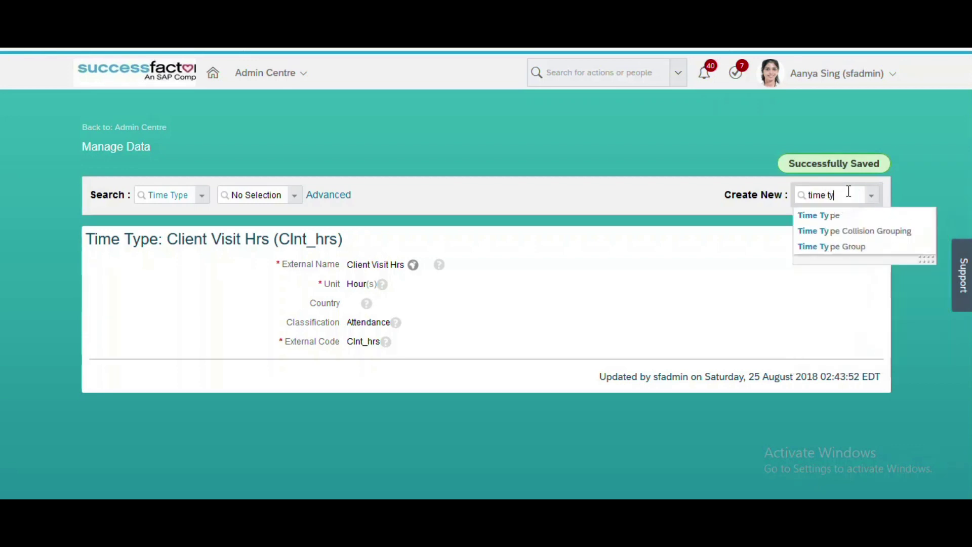
click(829, 217)
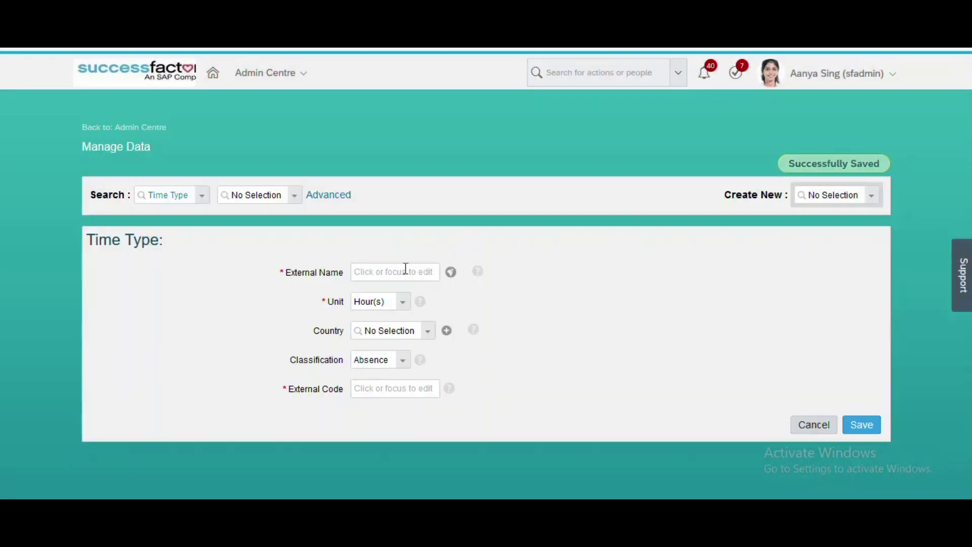
click(406, 269)
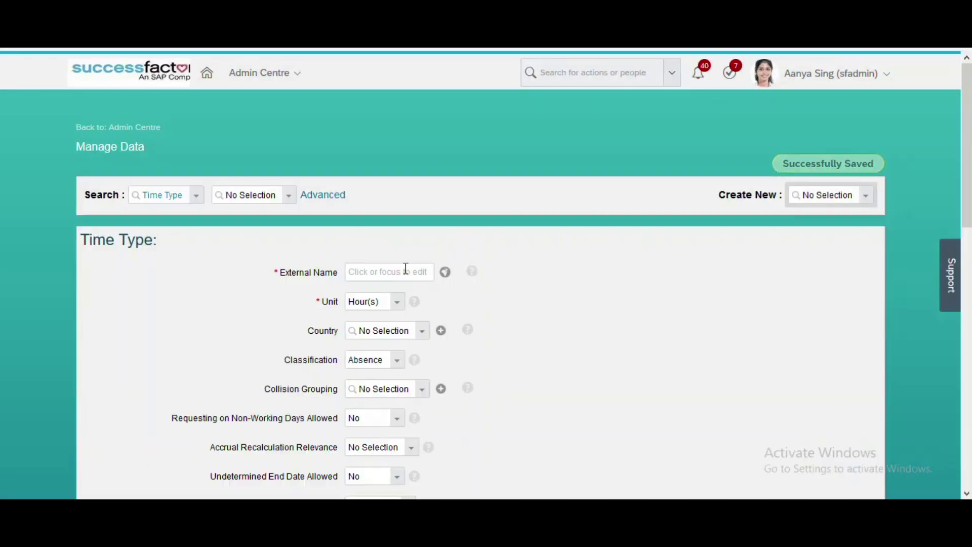
text(Con)
text(ference)
text( Hos)
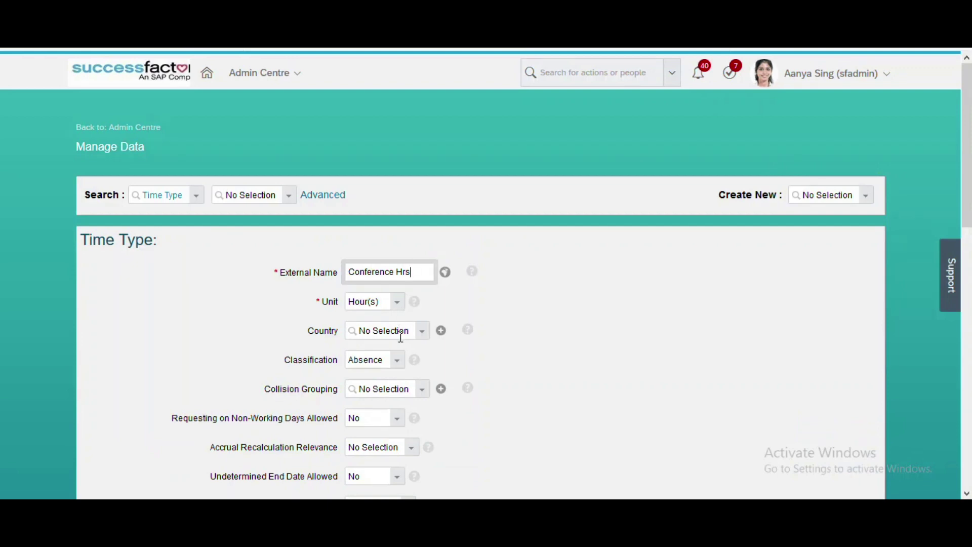
click(398, 365)
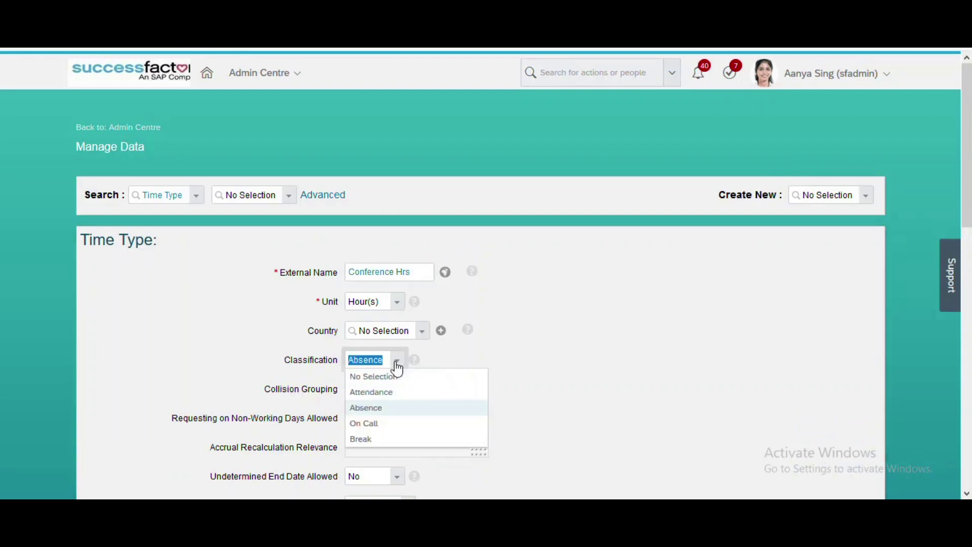
click(367, 391)
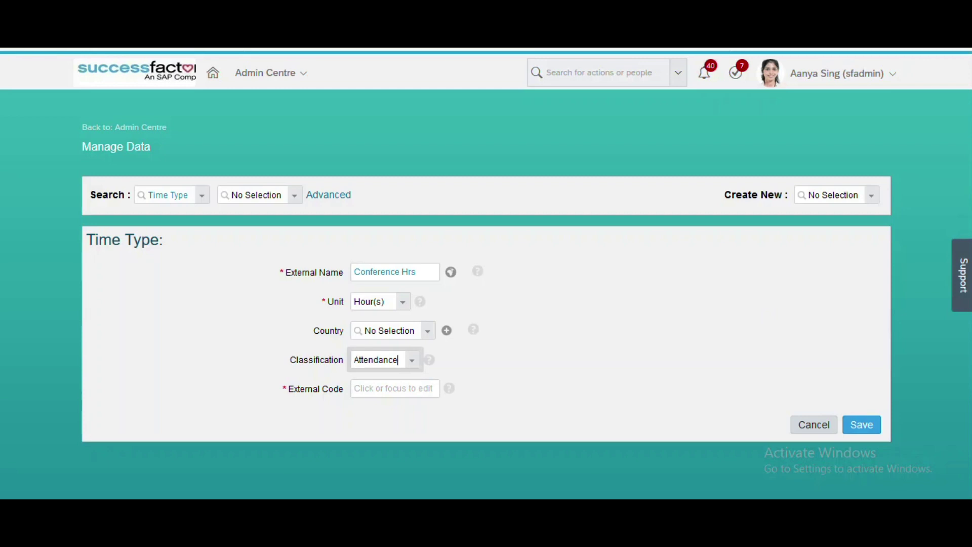
Give the Conference Hrs time type the external code Conf_Hrs and save it
click(369, 389)
text(Conf_Hrs)
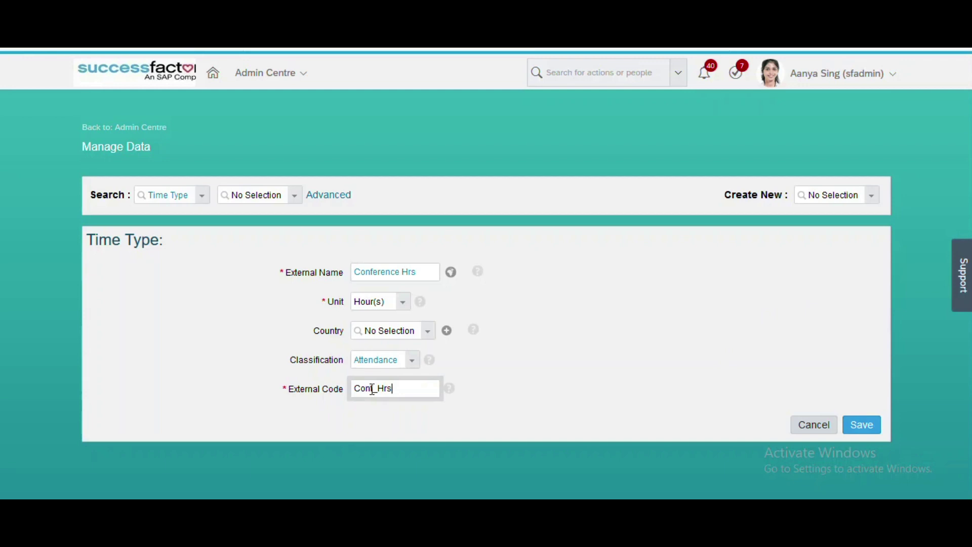
click(862, 426)
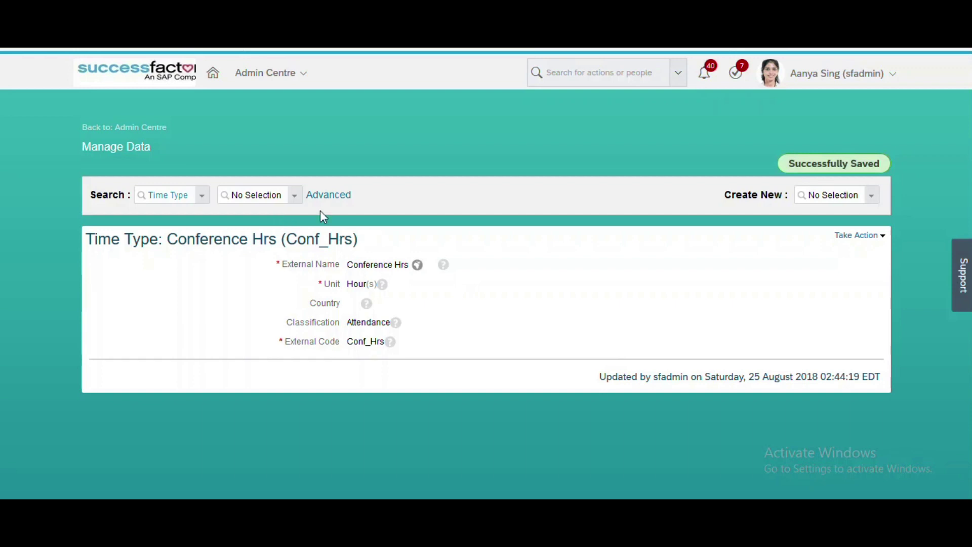
Start a new Time Type Group record with the external name Input_Group
click(855, 192)
text(time ty)
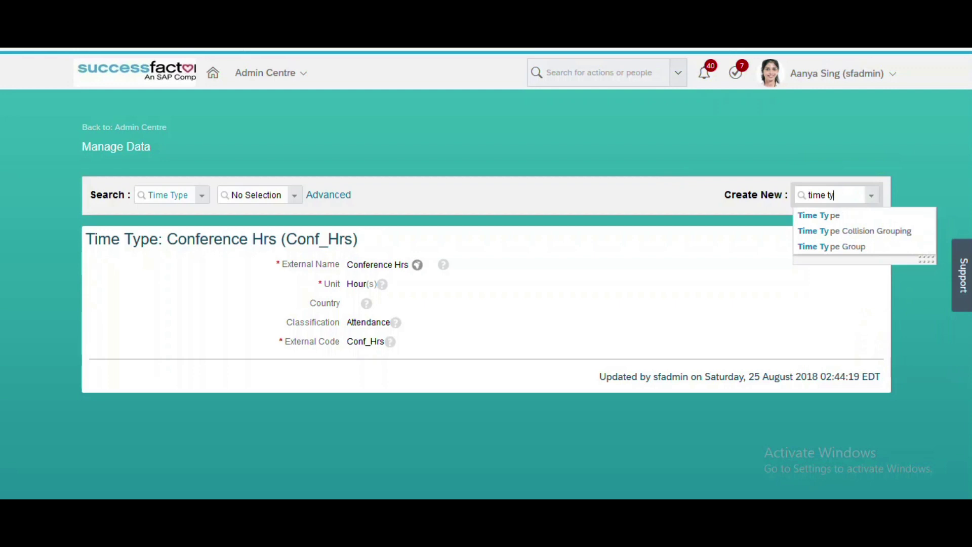
click(871, 248)
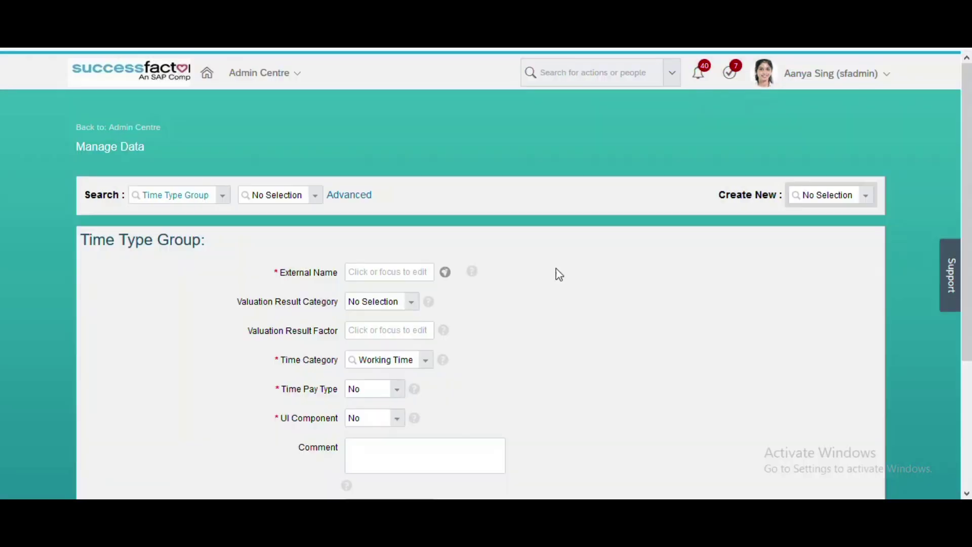
click(402, 275)
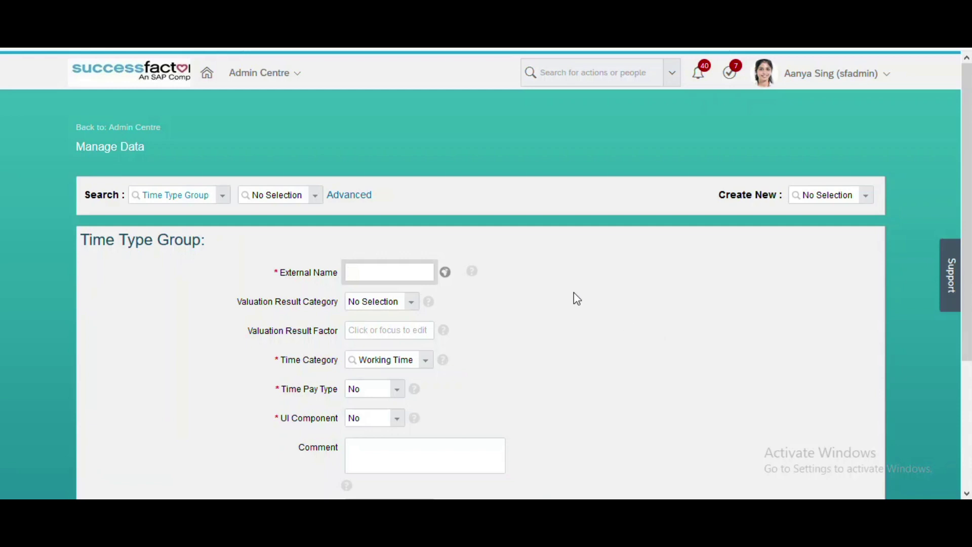
text(Input_Group)
Set the time type group's external code to Input_TTG and check the available valuation result categories
drag(968, 215, 968, 317)
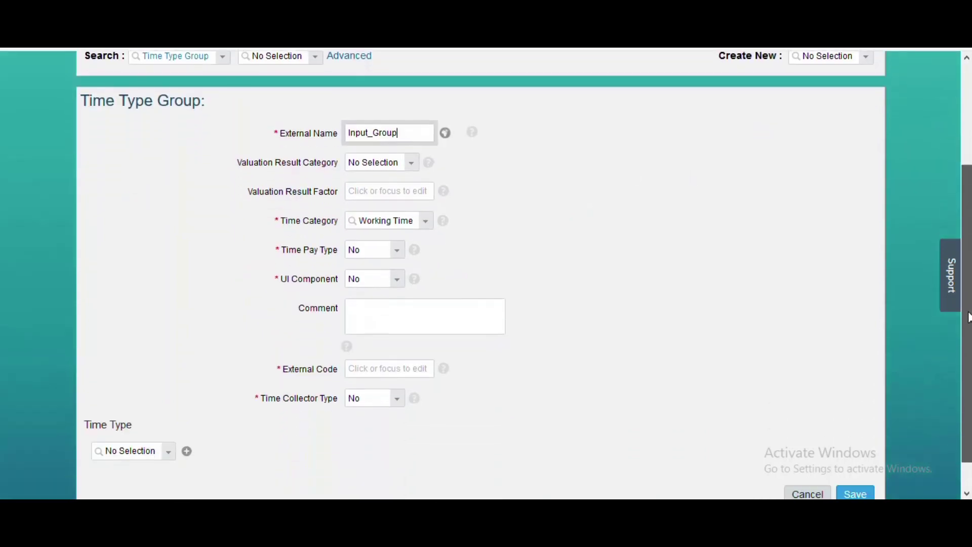
click(399, 373)
text(Input)
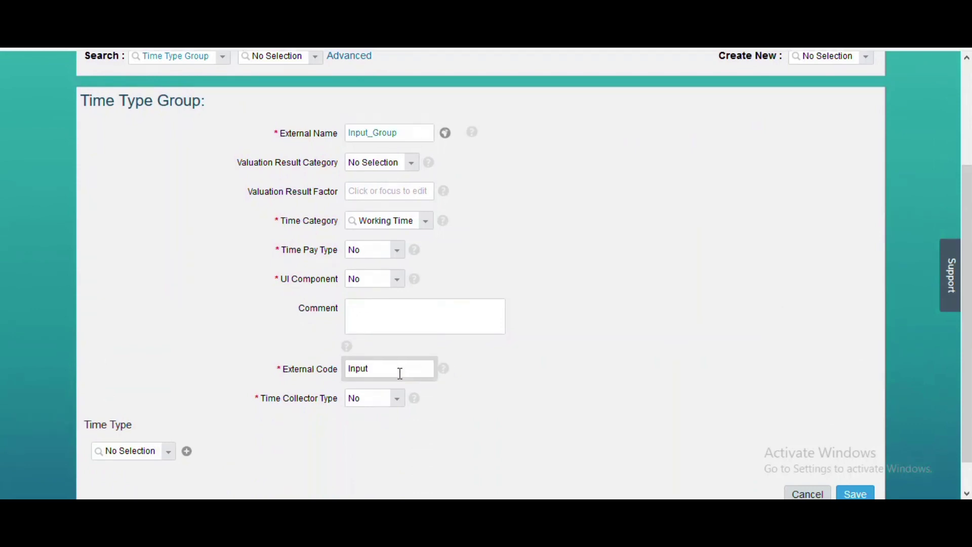
text(_)
text(TYG)
key(BackSpace)
key(BackSpace)
text(TG)
click(413, 164)
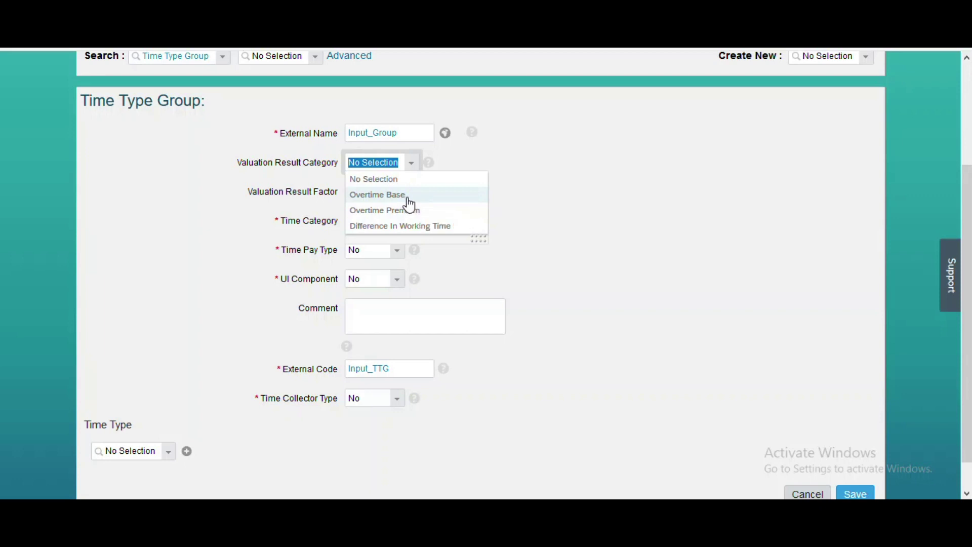
click(542, 162)
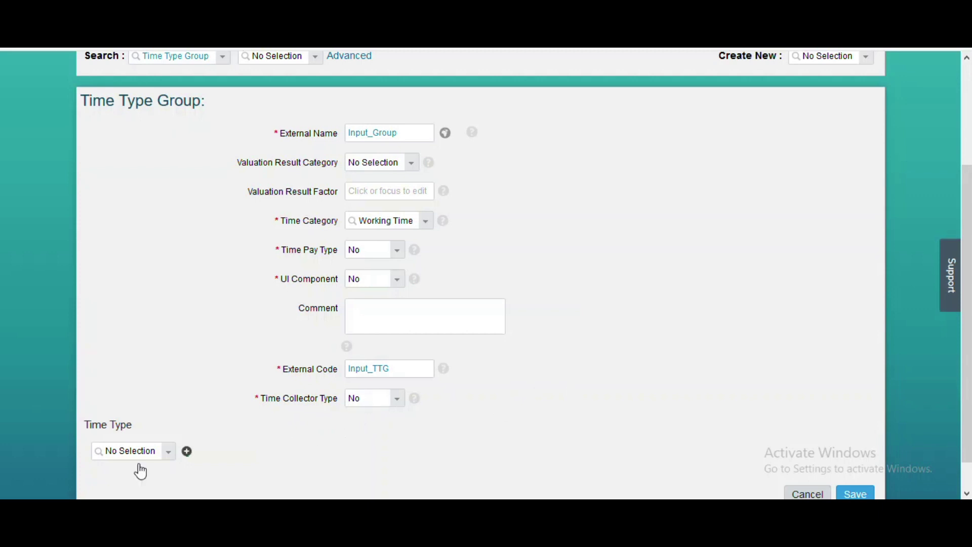
Add the time types Regular_Working_Hours (Reg_Hrs) and Knowledge Transfer Hrs (KT_Hrs) to the Input_Group time type group
click(131, 451)
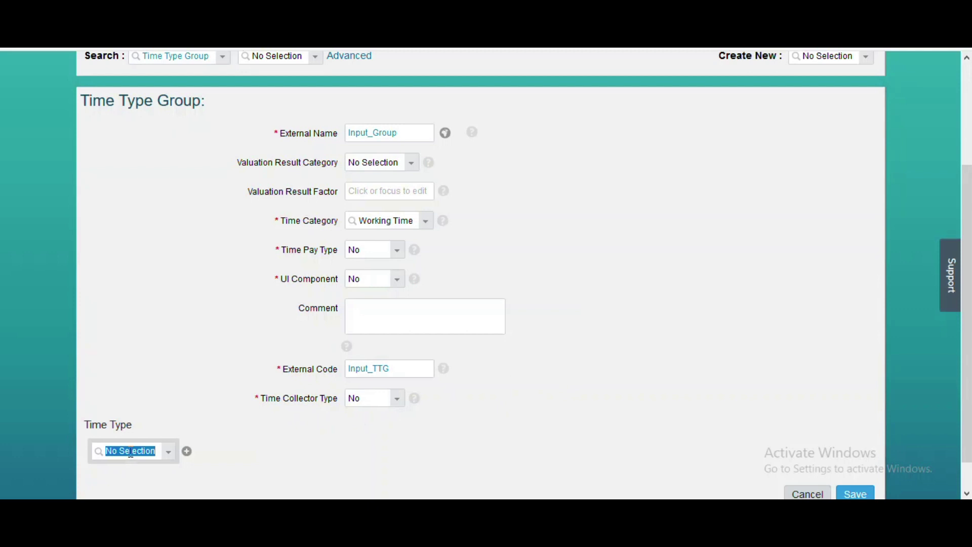
text(reg)
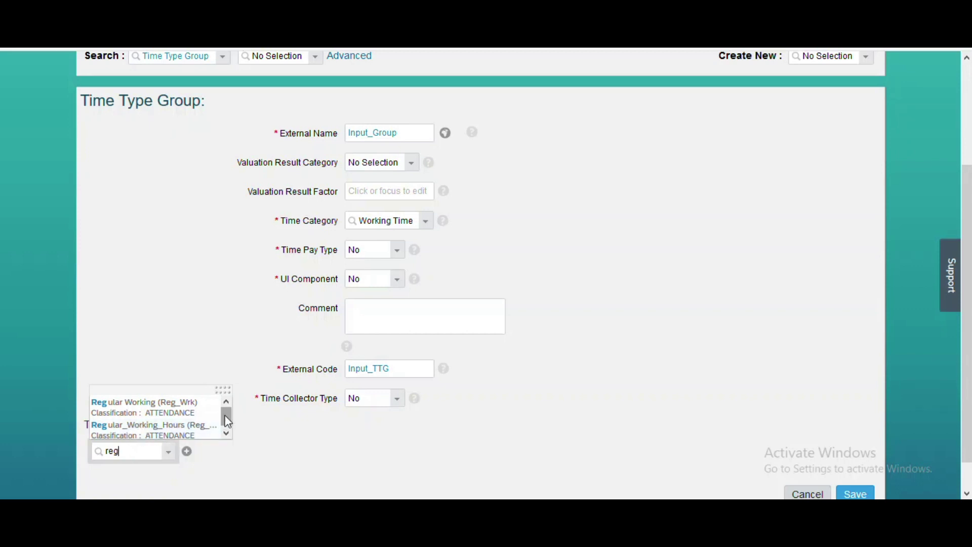
click(181, 433)
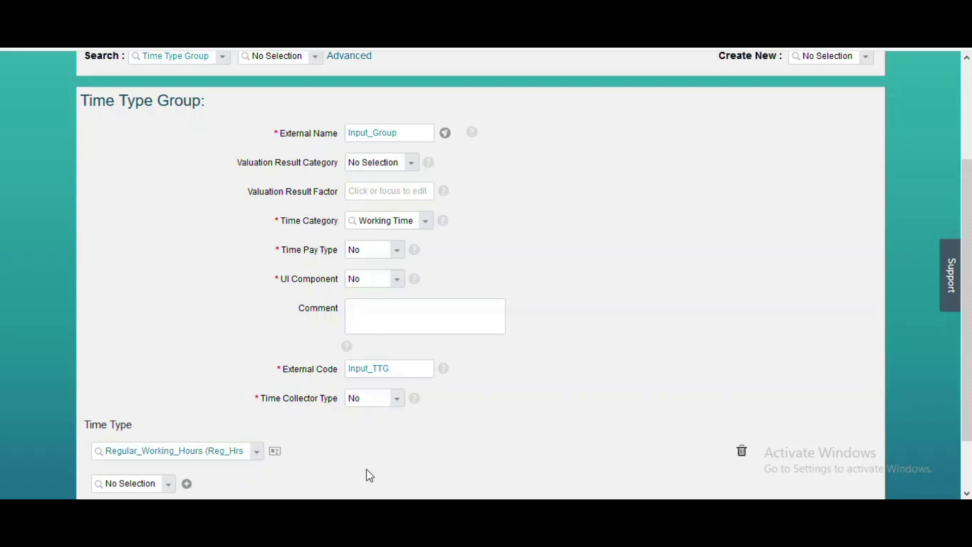
click(144, 480)
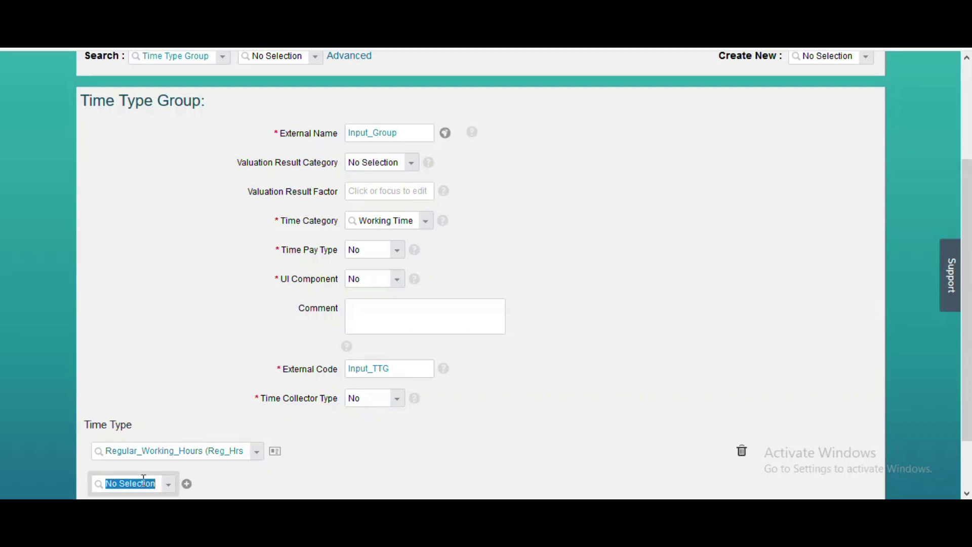
text(know)
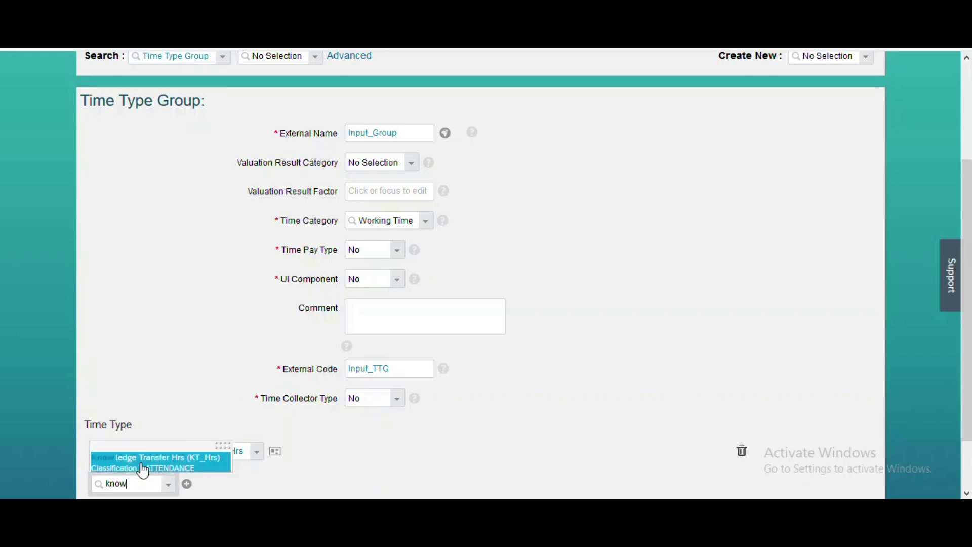
click(141, 463)
Add the time types Client Visit Hrs (Clnt_hrs) and Conference Hrs (Conf_Hrs) to Input_Group and save the group
scroll(486, 303, down, 2)
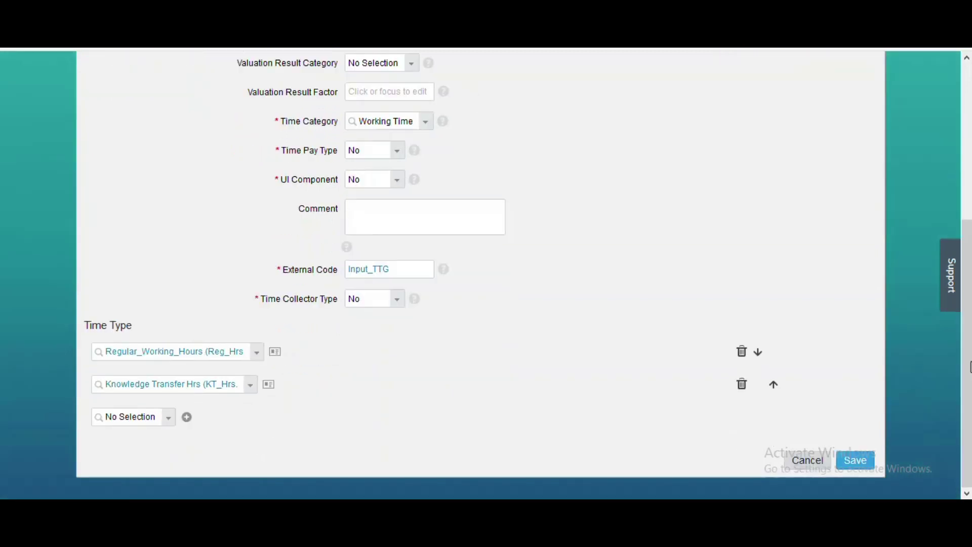
click(114, 415)
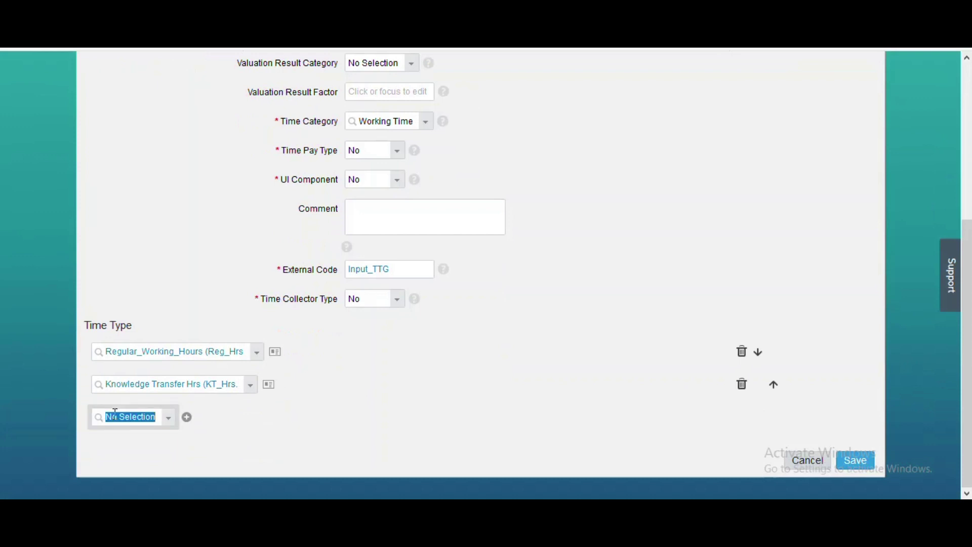
text(clien)
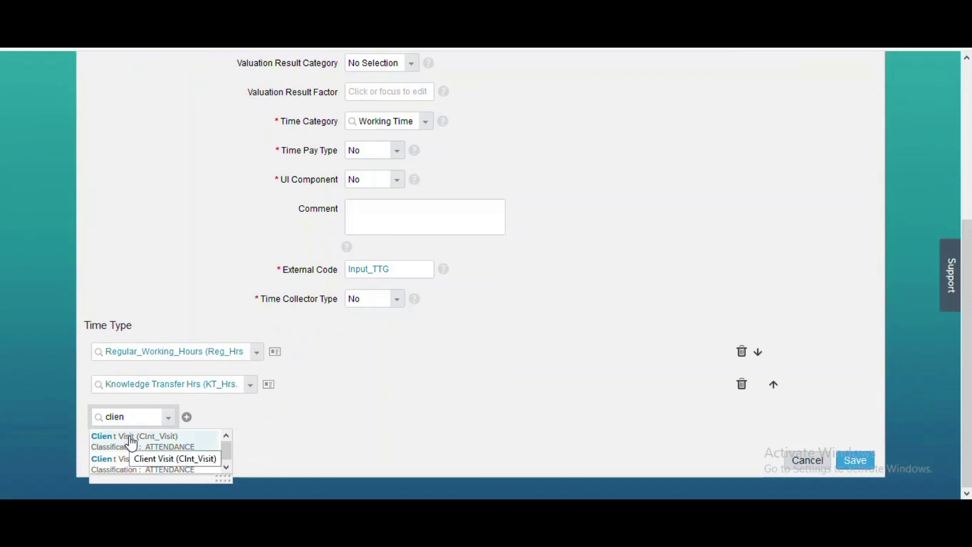
click(188, 467)
click(147, 448)
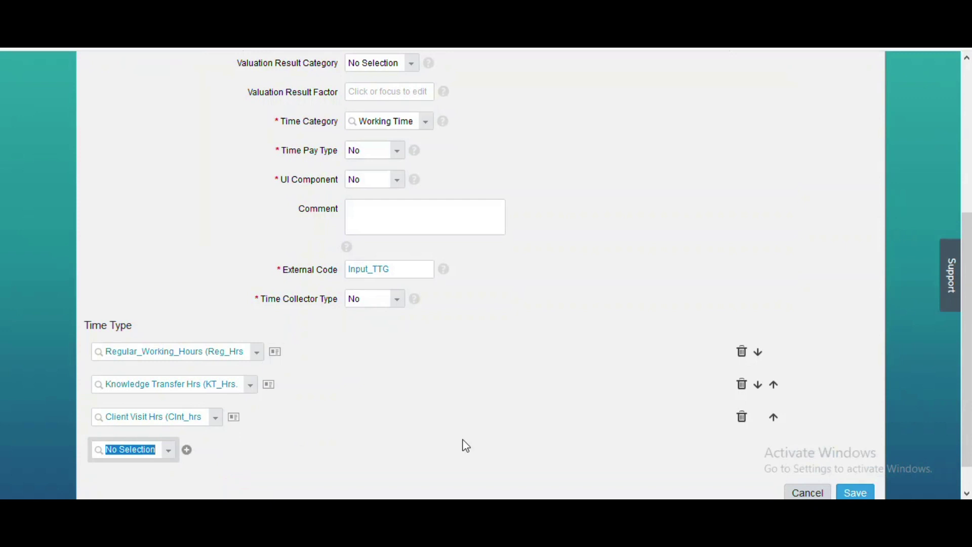
text(conf)
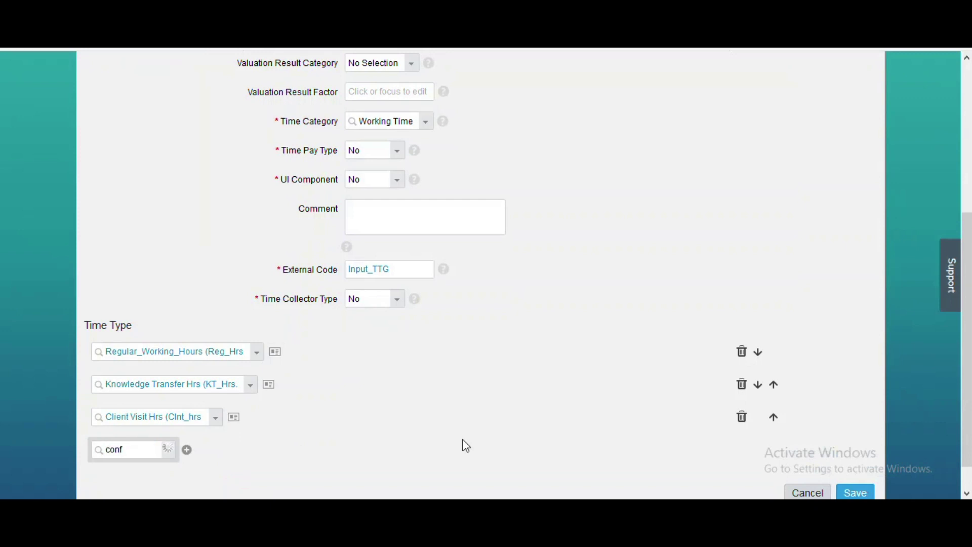
click(189, 474)
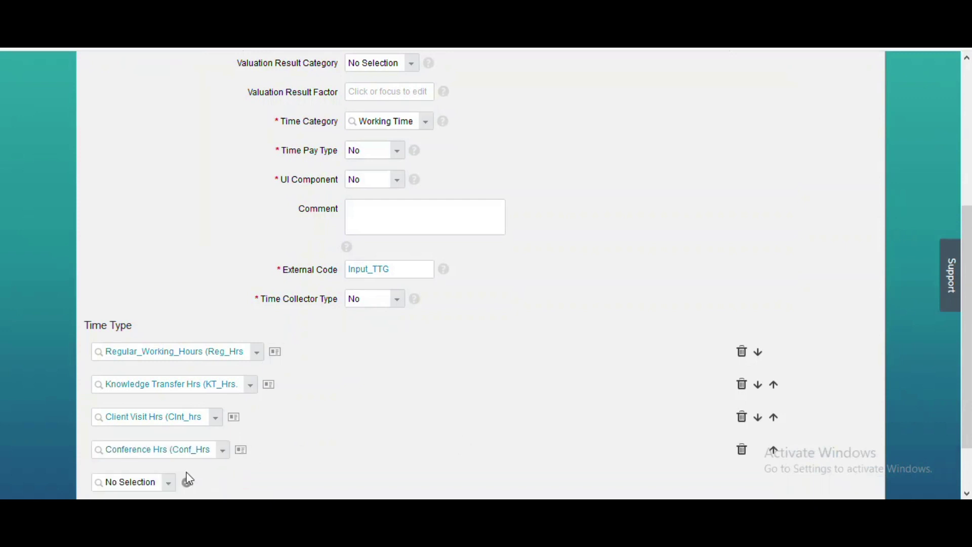
scroll(960, 390, down, 2)
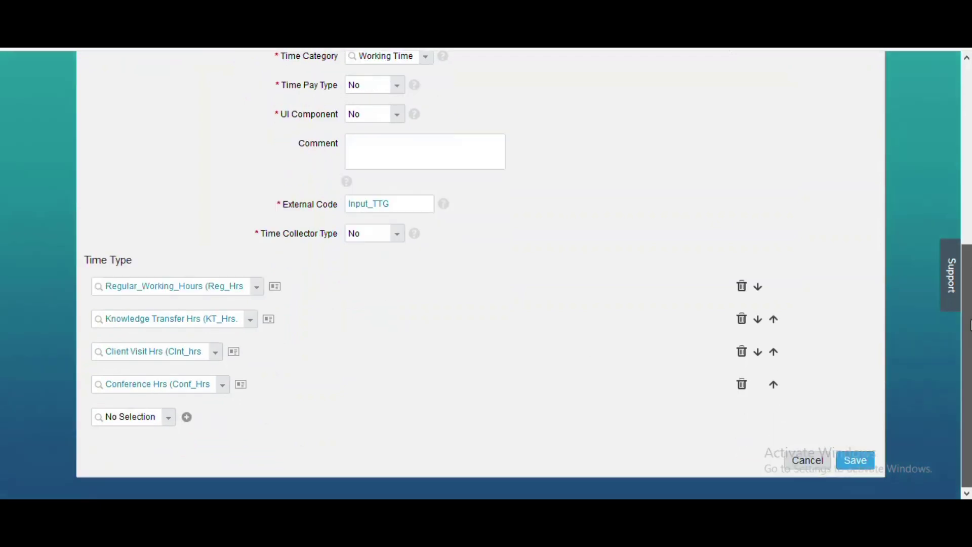
click(862, 462)
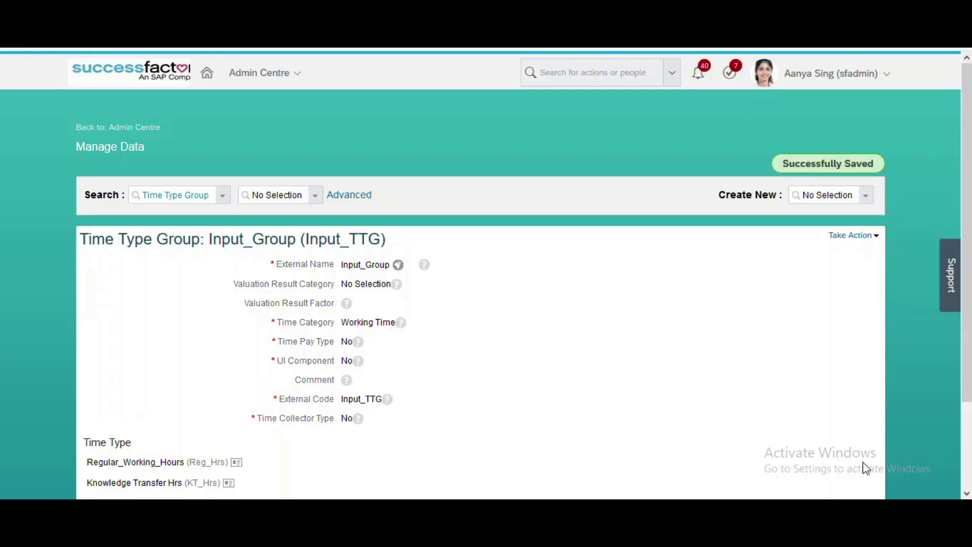
Start another Time Type Group record with the external name Regular Working Below 8 Hrs
click(853, 235)
click(833, 196)
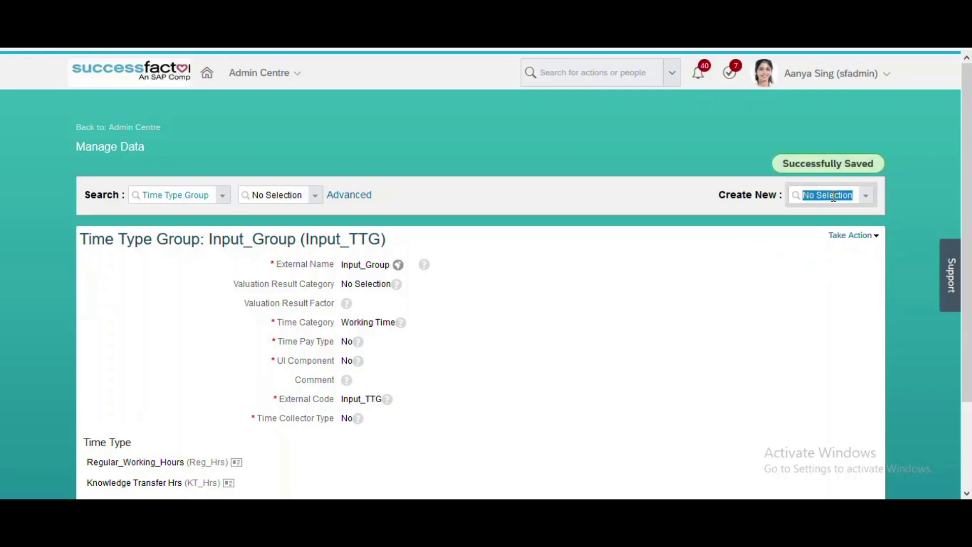
text(time ty)
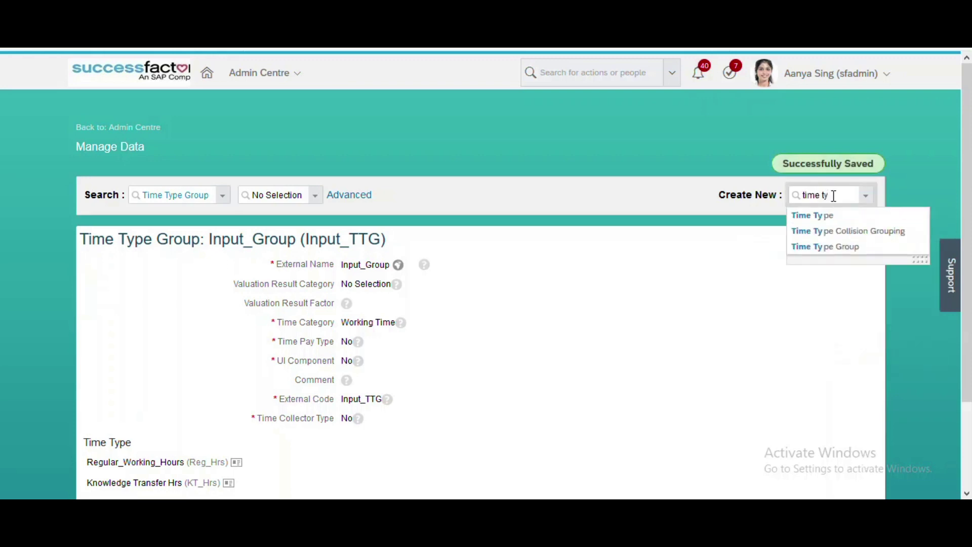
click(831, 247)
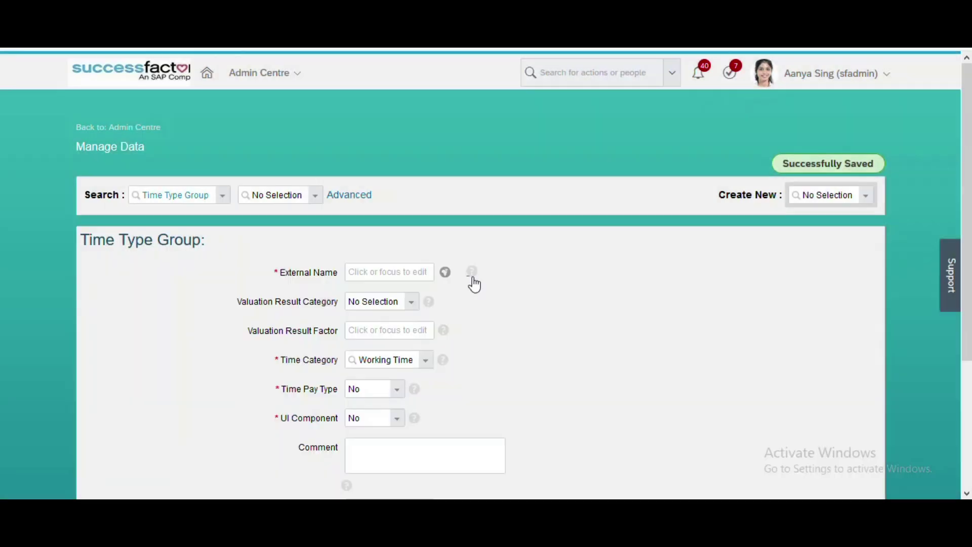
click(404, 276)
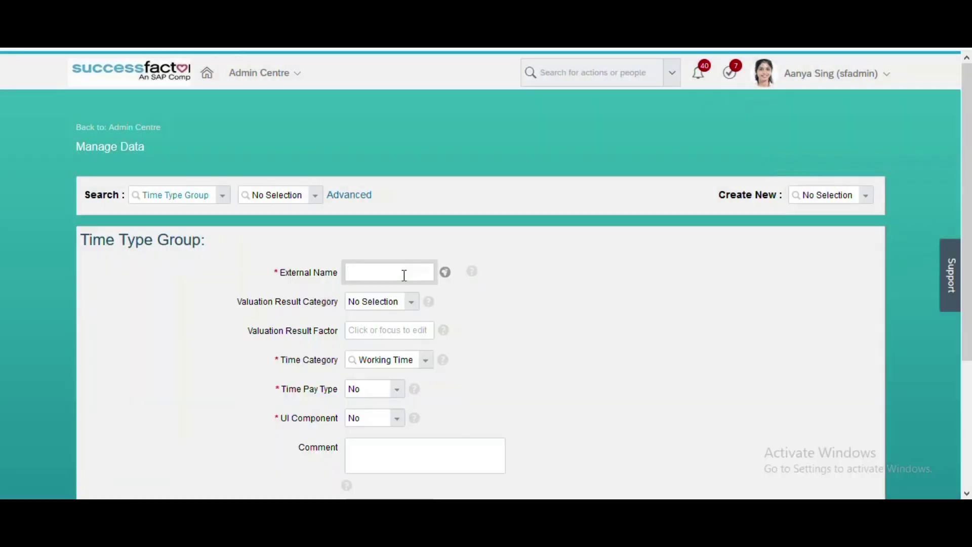
text(Regural)
text(r)
key(BackSpace)
key(BackSpace)
key(BackSpace)
text(lar)
text( Working)
text( 8 H)
key(BackSpace)
key(BackSpace)
key(BackSpace)
text(Below 8 Hrs)
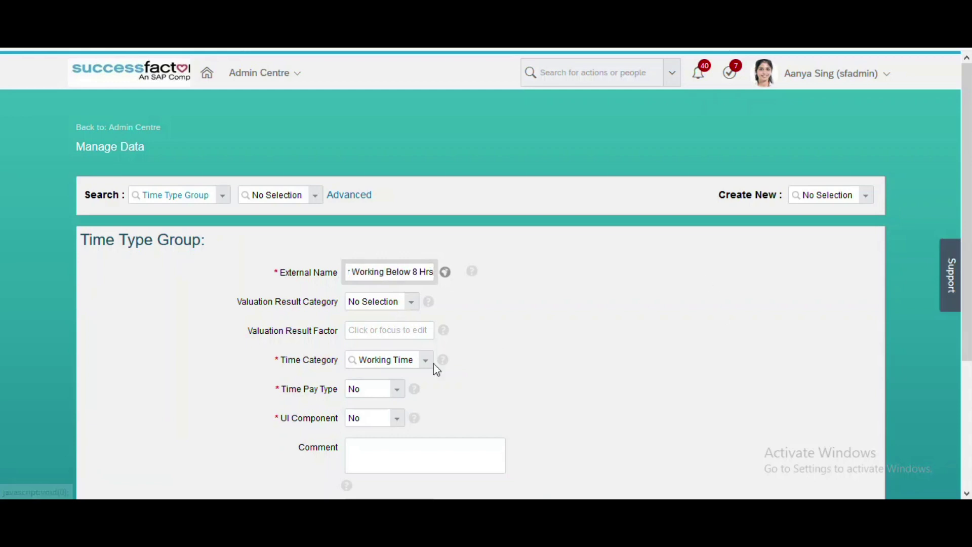
Set the group's time category to Calculated Time, and both its time pay type and UI component to Yes
click(426, 369)
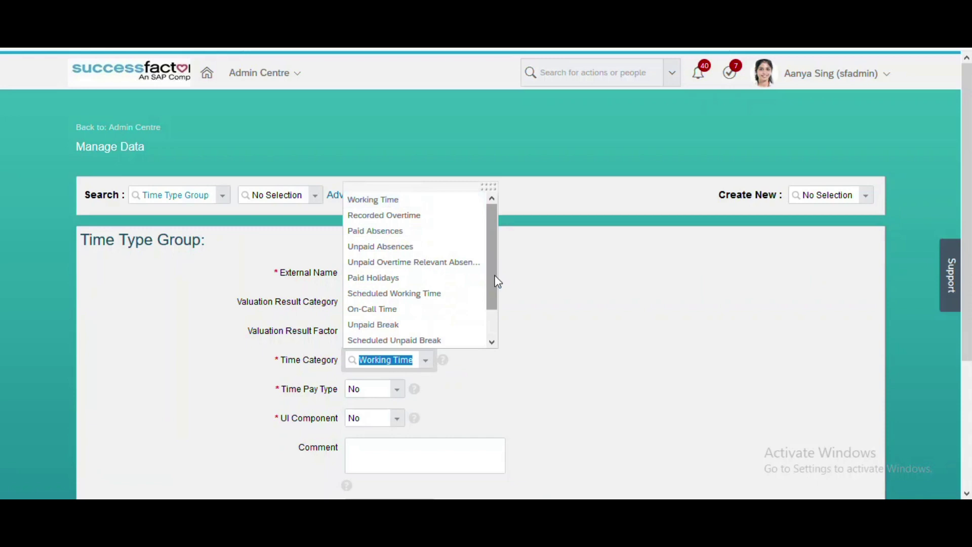
drag(495, 278, 492, 341)
click(407, 327)
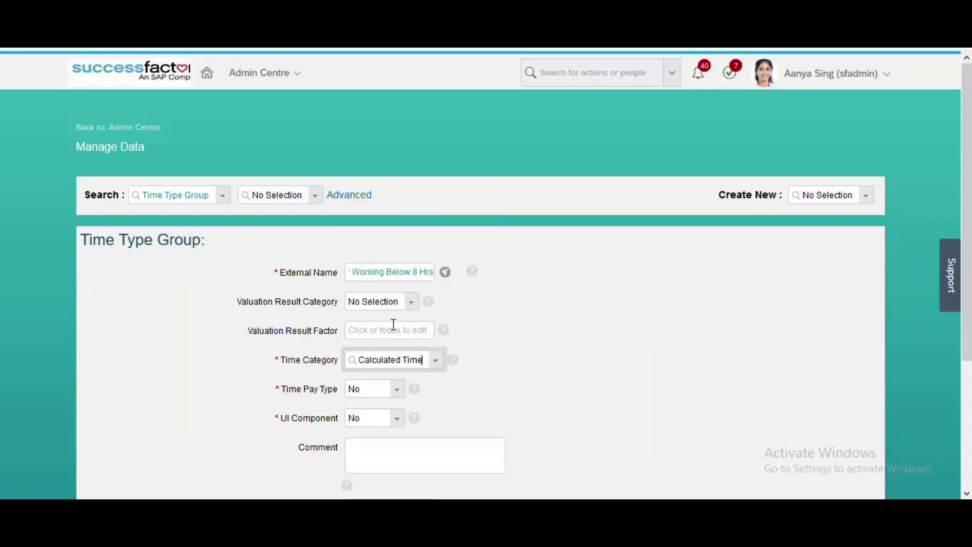
click(399, 391)
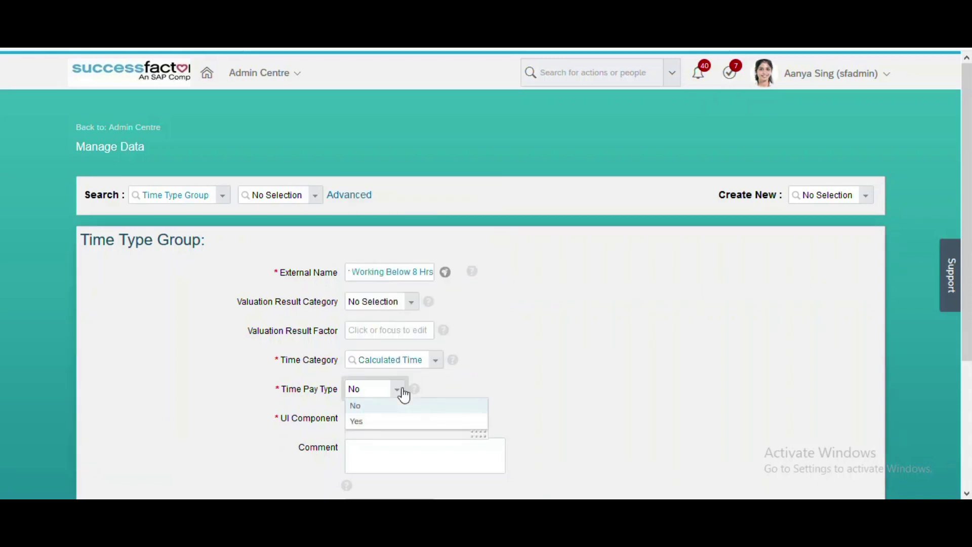
click(384, 425)
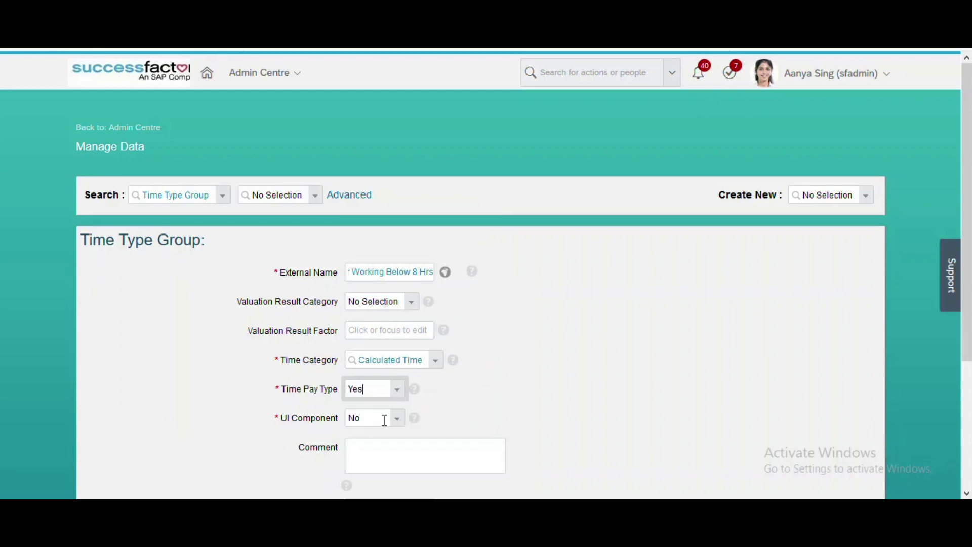
scroll(966, 213, down, 2)
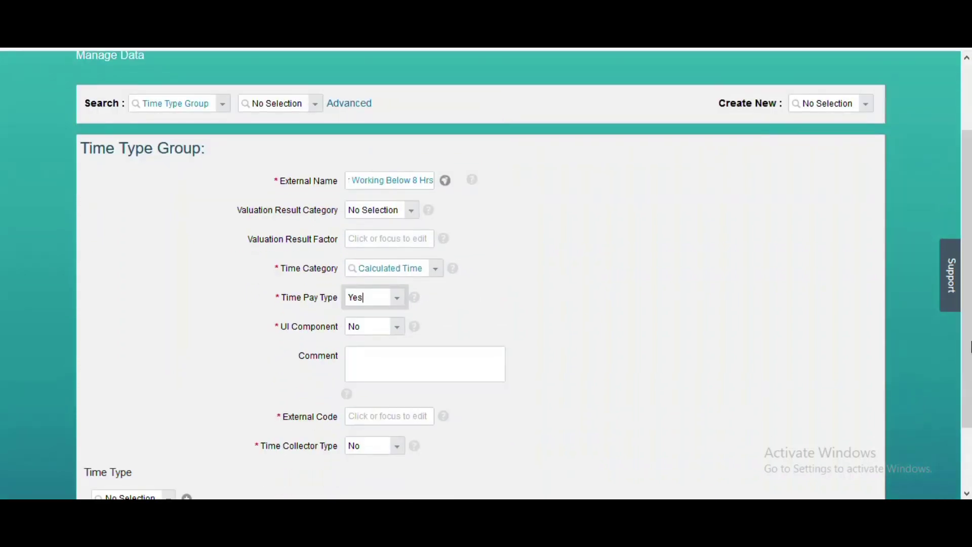
click(398, 331)
click(362, 358)
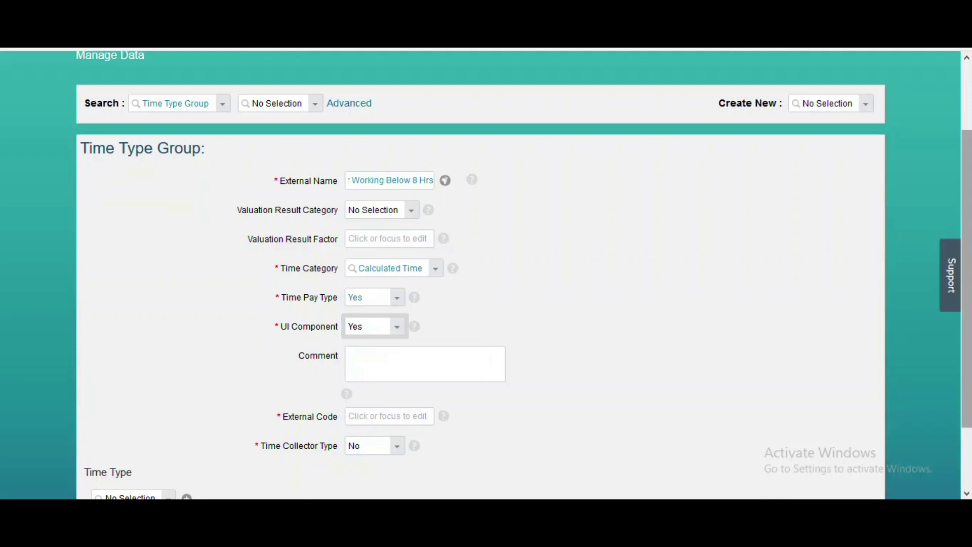
Enter the external code Reg_Wrk_8Hrs for the Regular Working Below 8 Hrs group and try to save it
scroll(360, 358, down, 2)
click(382, 335)
text(Reg)
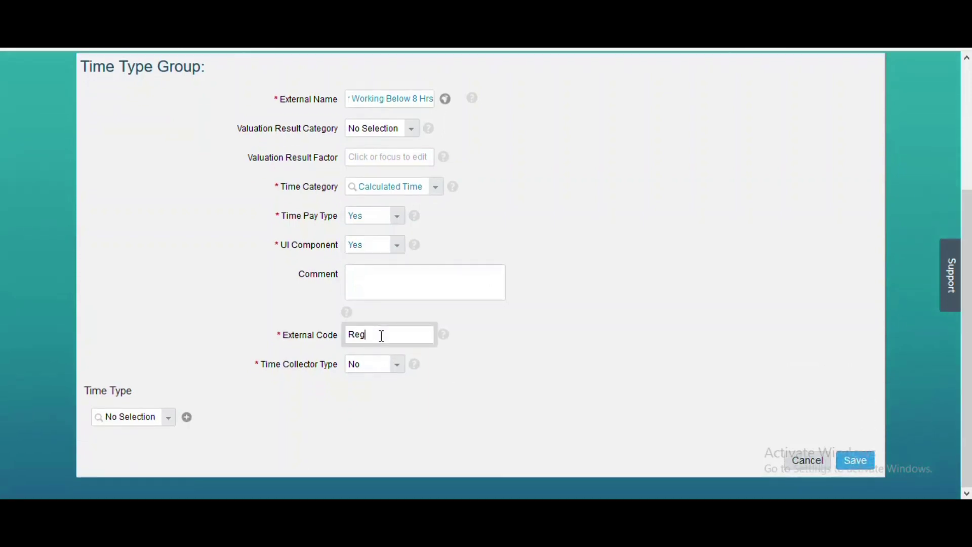
text(_Wrk_8Hrs)
click(866, 460)
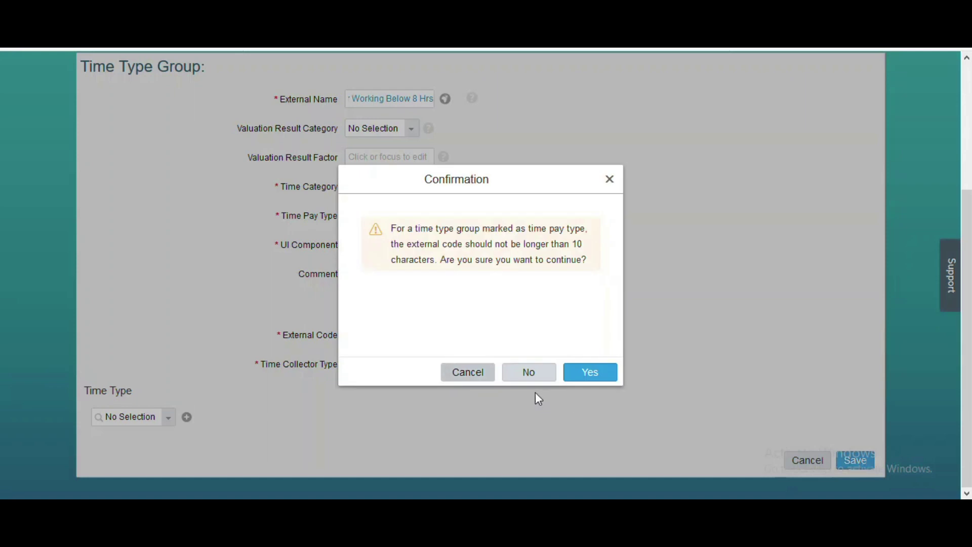
click(468, 372)
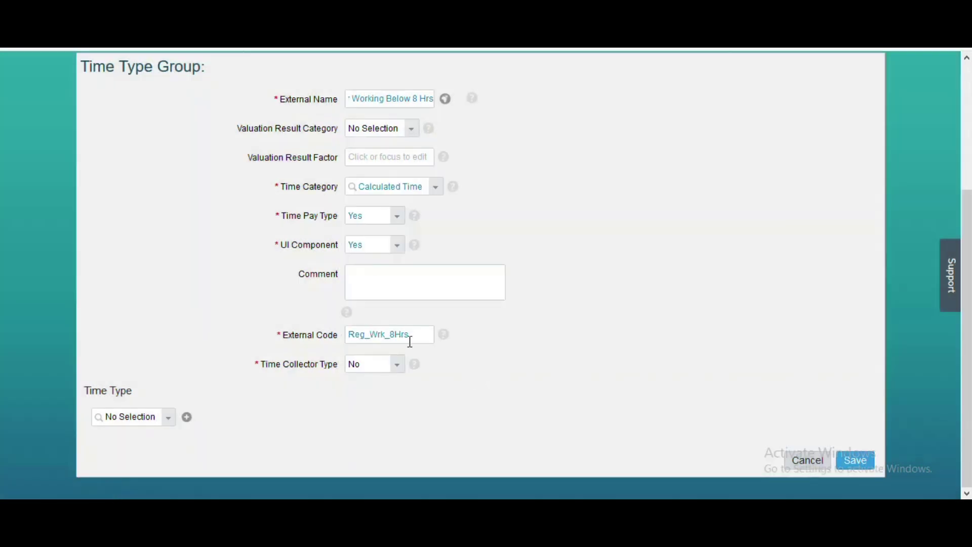
Shorten the group's external code to Reg_8Hrs and save the time type group
click(386, 335)
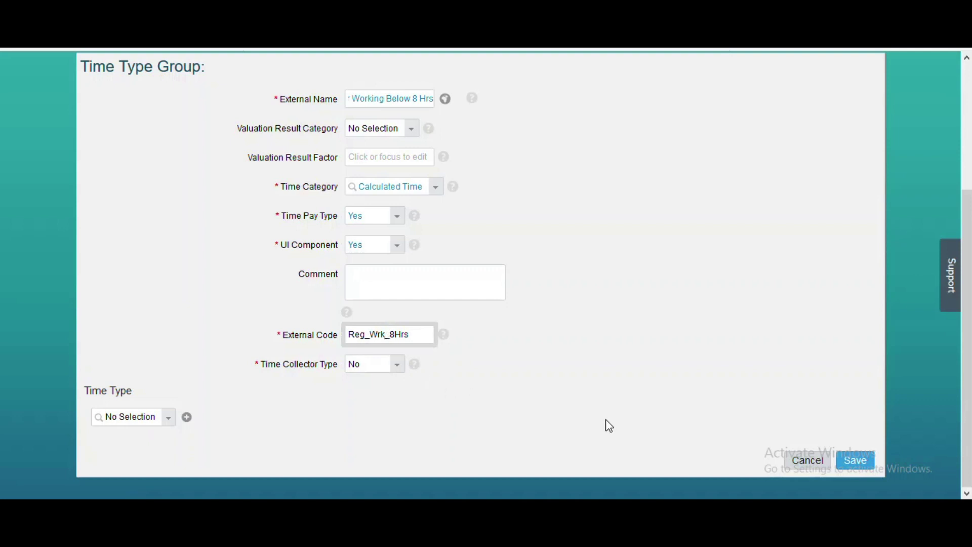
key(BackSpace)
key(BackSpace)
key(BackSpace)
key(BackSpace)
click(853, 468)
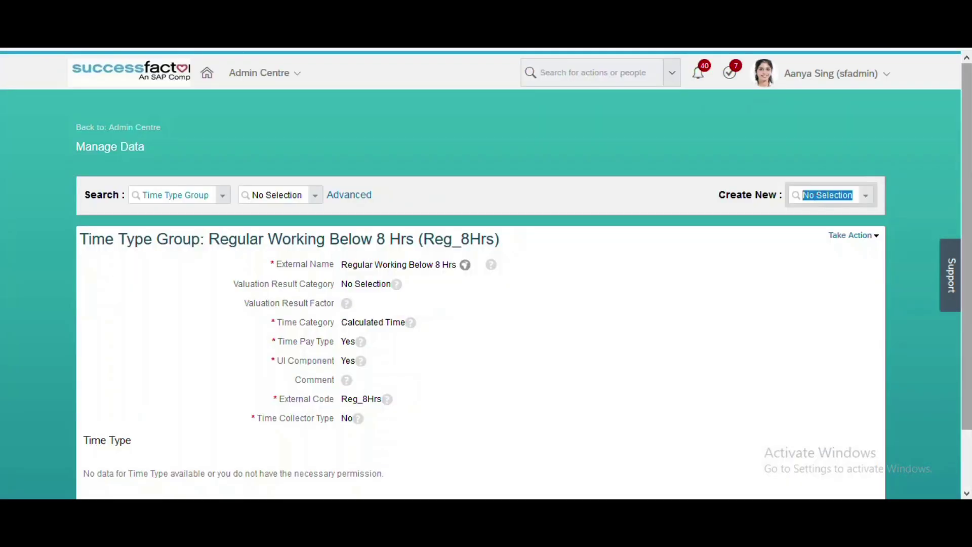
Start a new Time Type Group record named OverTime Above 8 Hrs with the valuation result category Overtime Base
text(Ty)
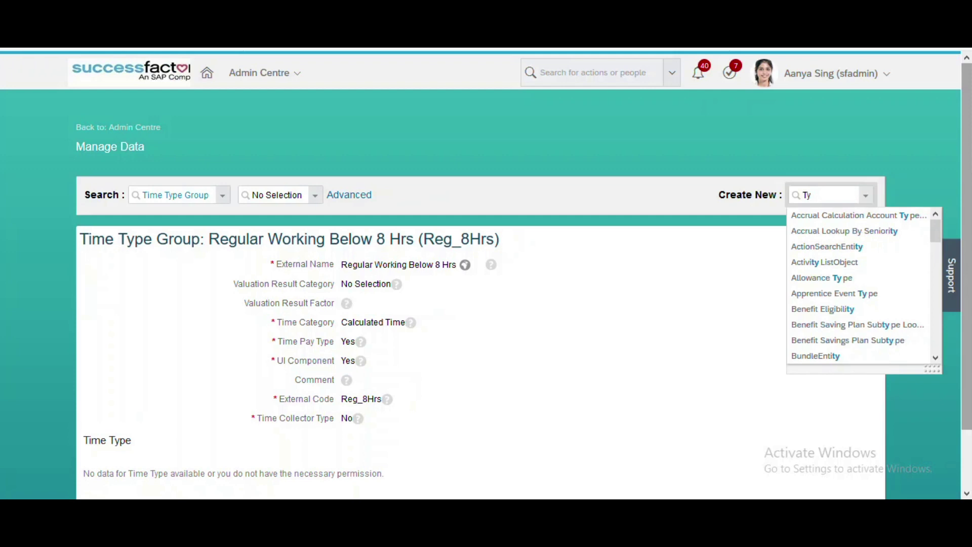
key(BackSpace)
text(ime T)
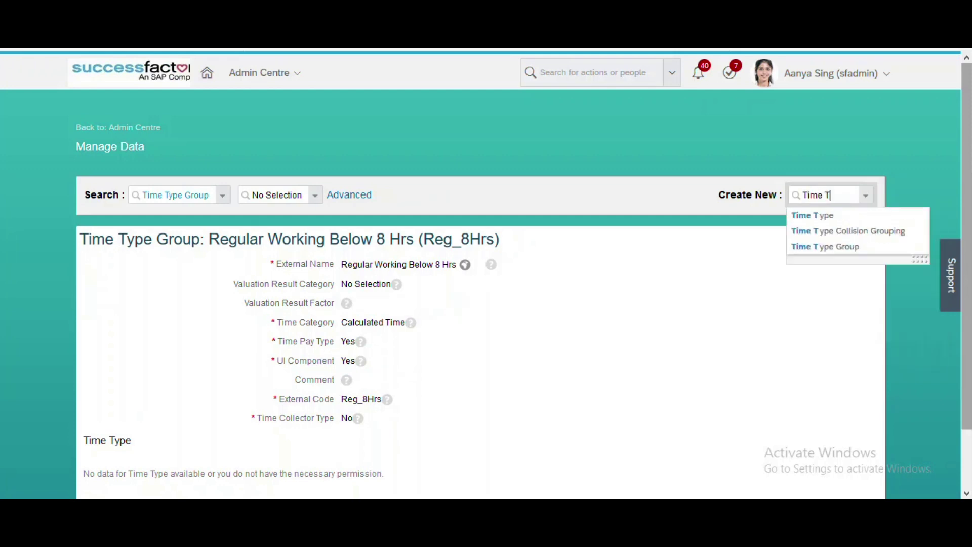
text(ype)
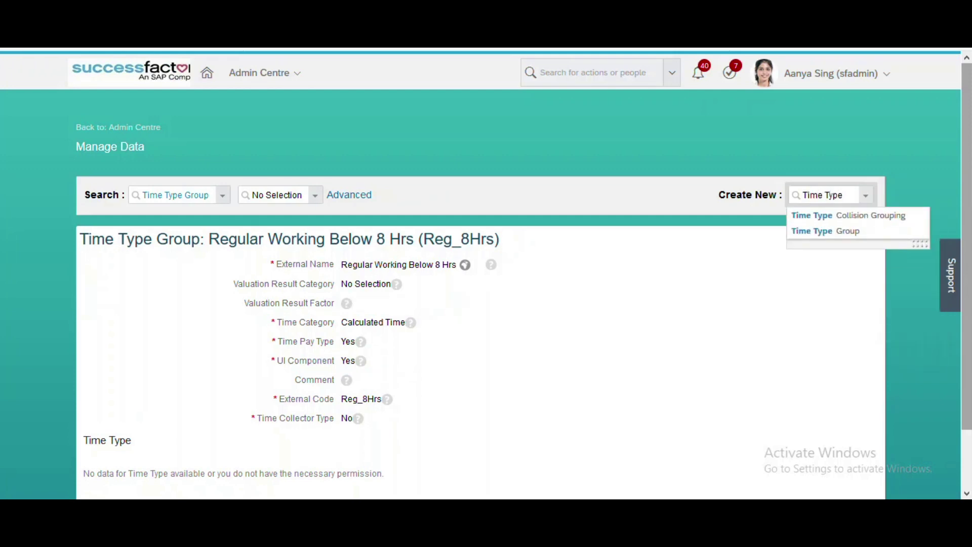
click(842, 230)
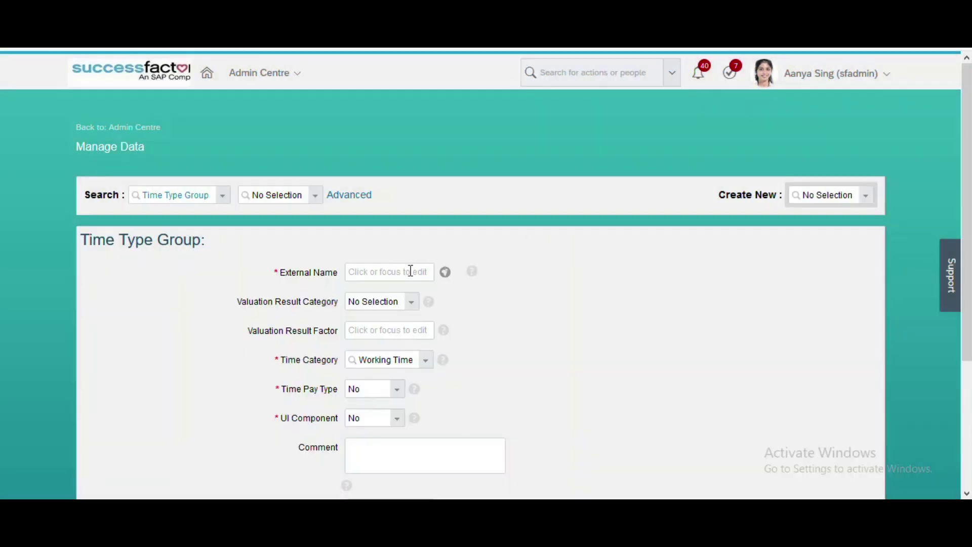
click(411, 271)
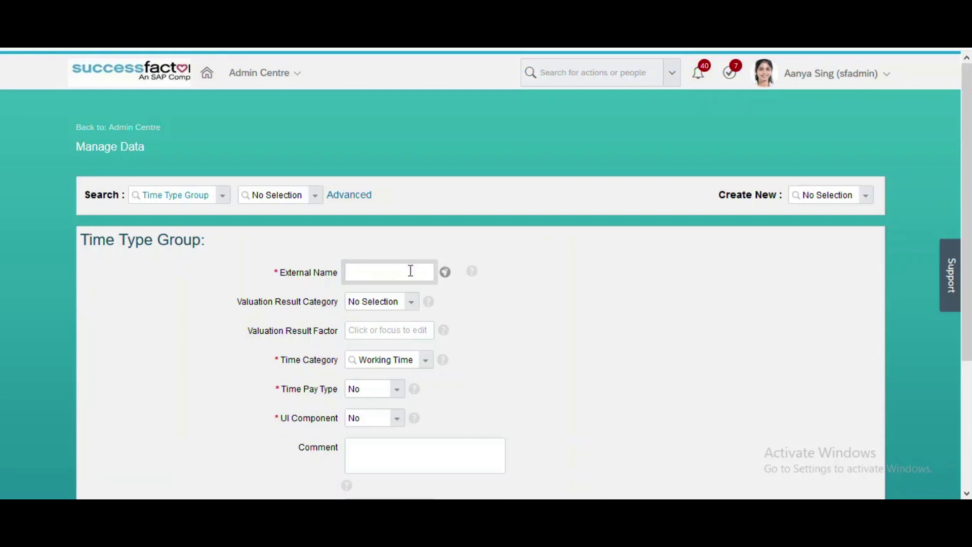
text(OverTime Above 8 Hrs)
click(410, 304)
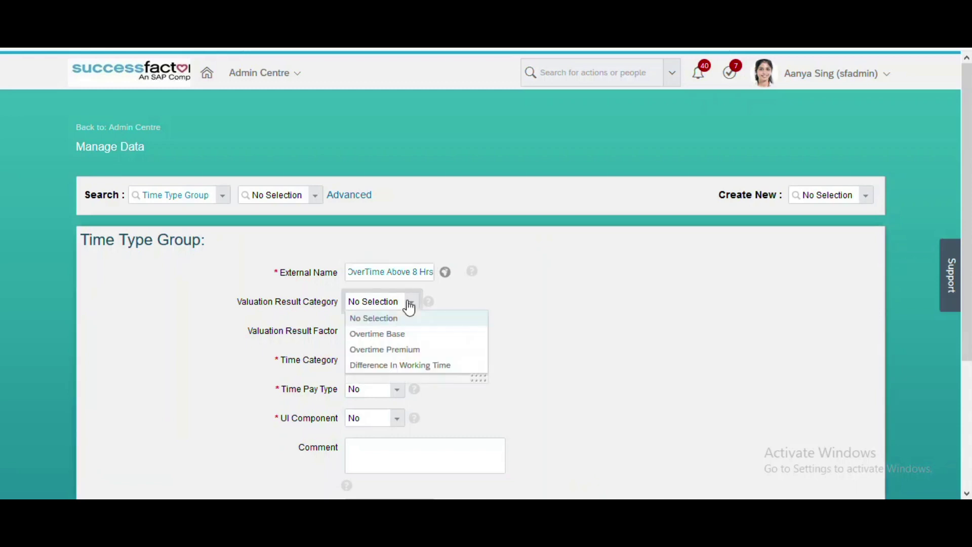
click(402, 343)
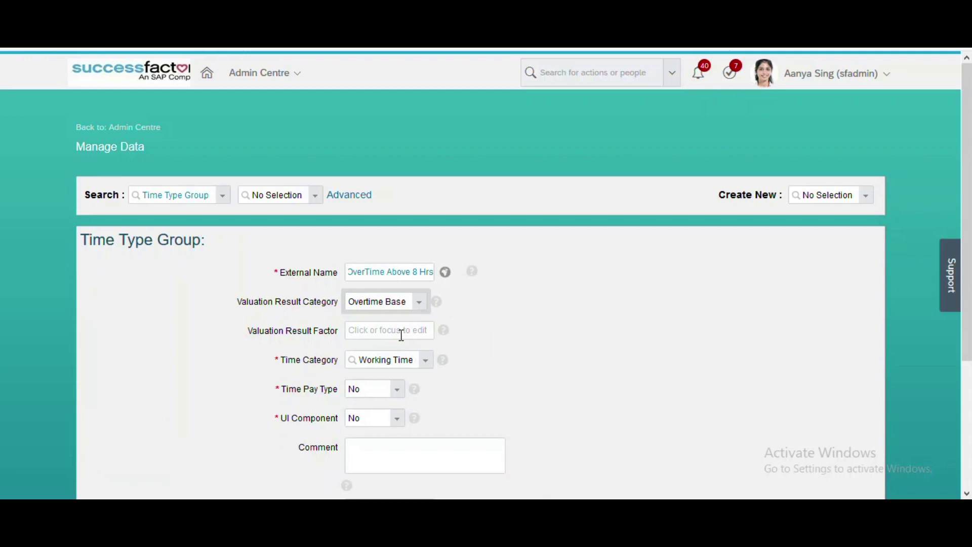
Set the overtime group's time category to Calculated Time, and both its time pay type and UI component to Yes
scroll(401, 336, down, 3)
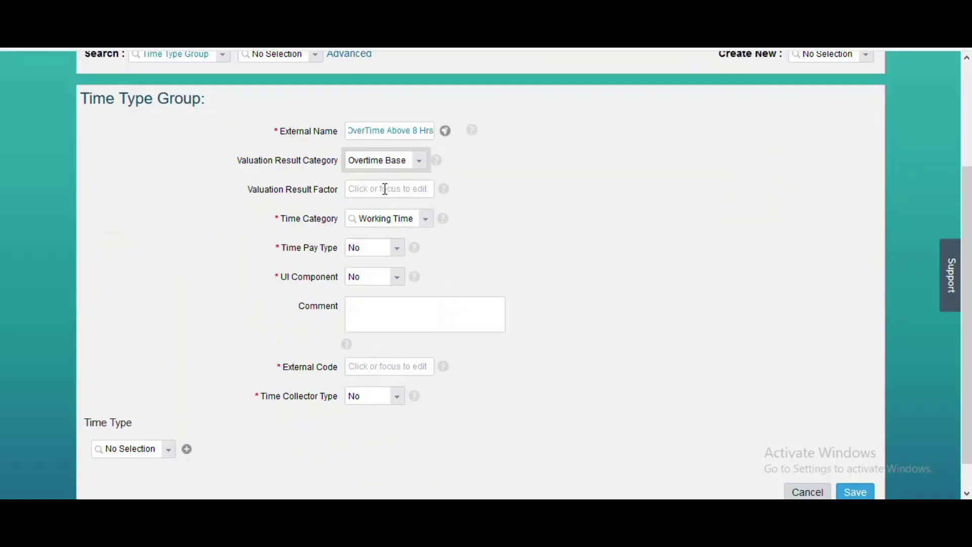
click(427, 219)
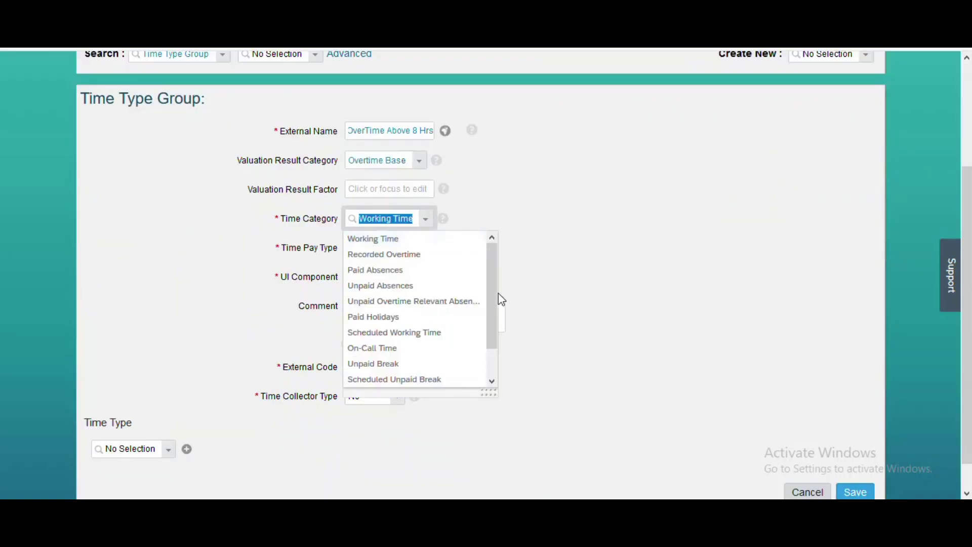
drag(496, 299, 490, 346)
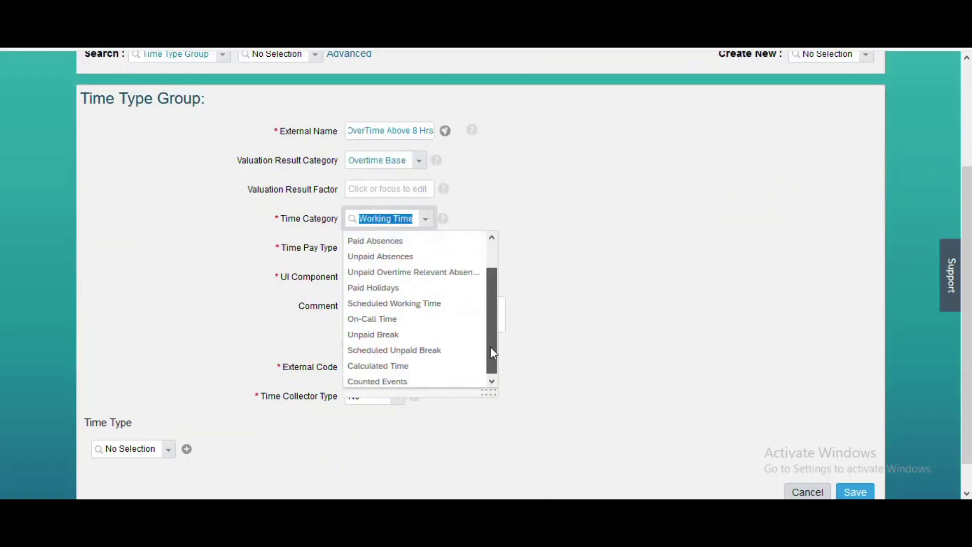
click(367, 364)
click(398, 251)
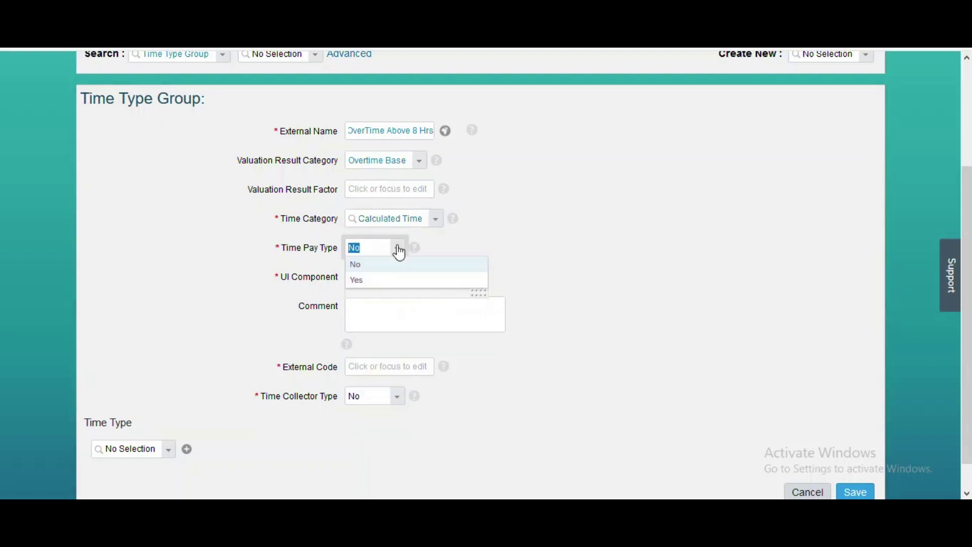
click(378, 279)
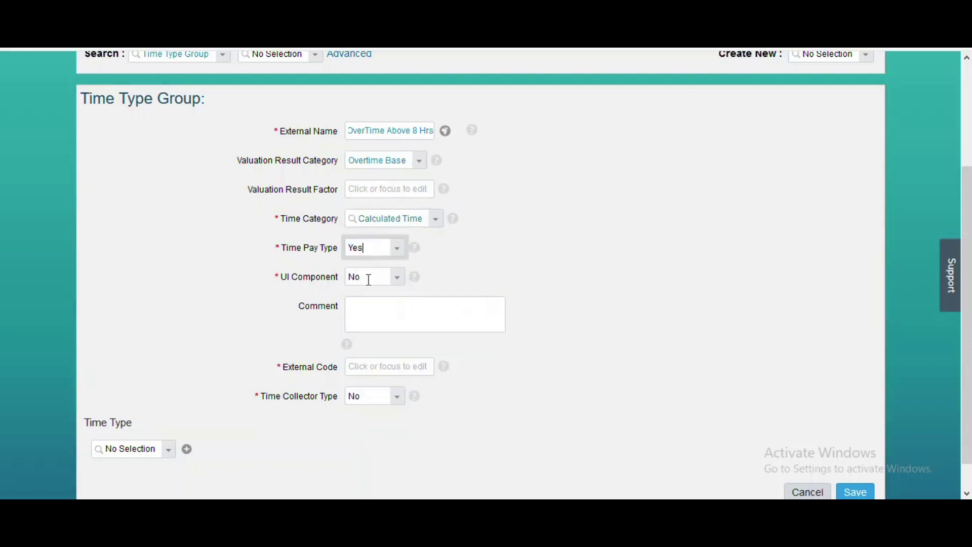
click(397, 282)
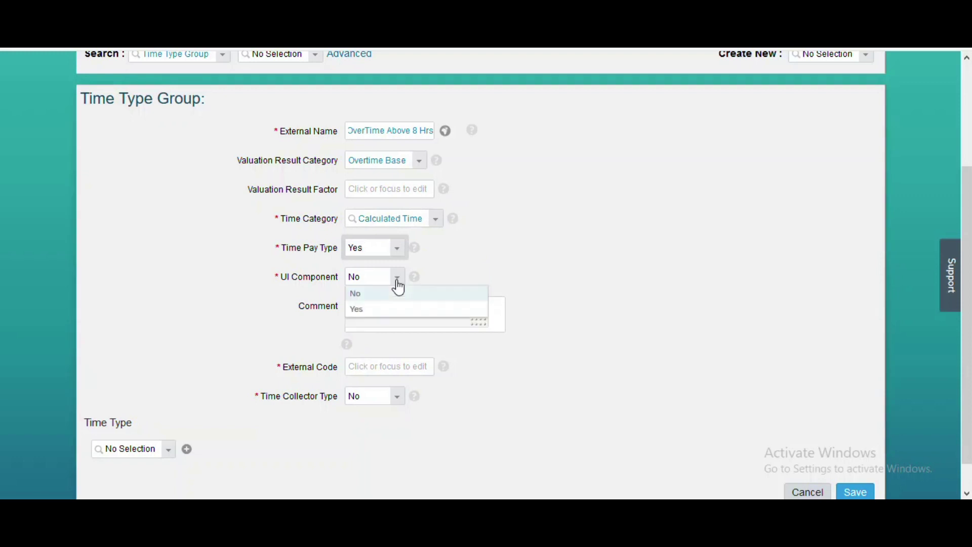
click(367, 309)
Give the overtime group the external code OverTime and a valuation result factor of 1.5, and save it
click(377, 364)
text(Over)
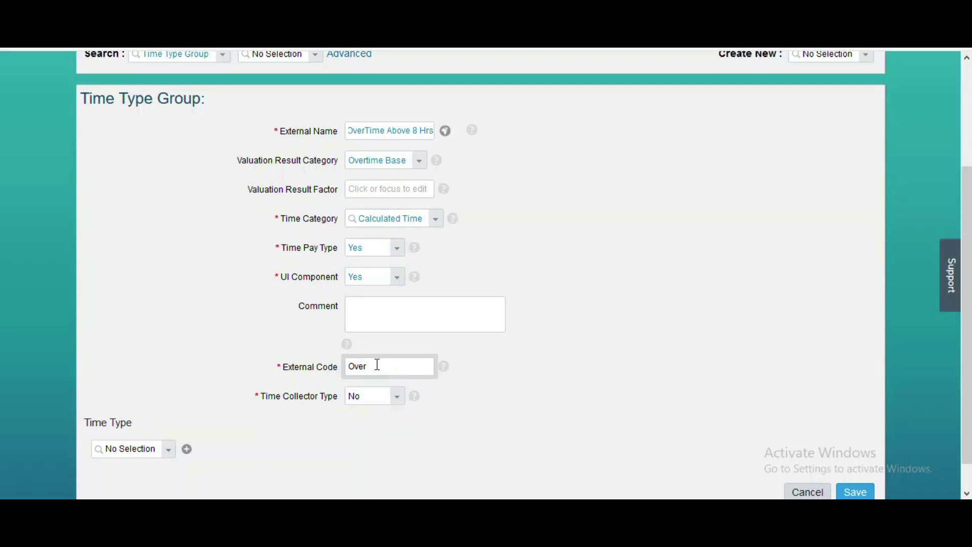
text(Time)
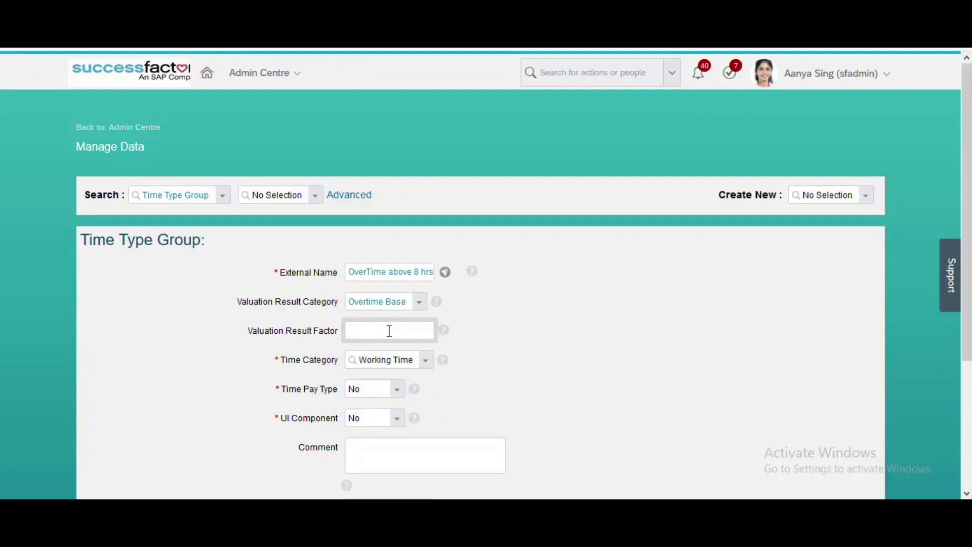
text(.5)
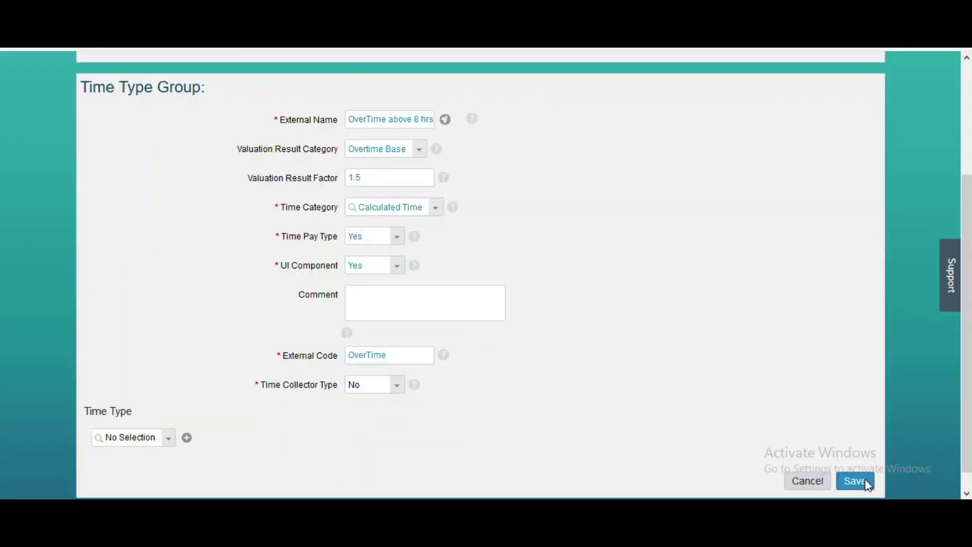
click(863, 478)
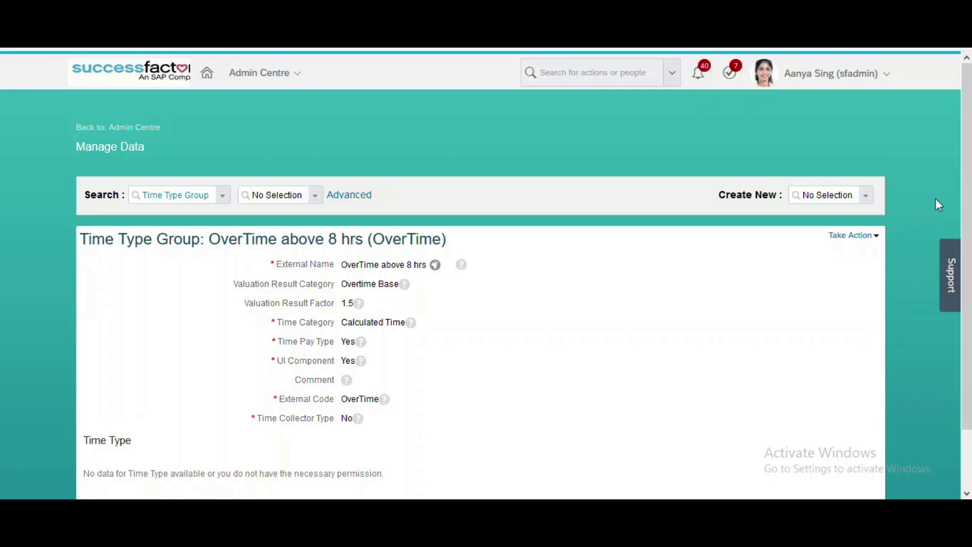
Start a new Time Valuation record with the external name Test_Time Valuation
scroll(830, 205, down, 1)
click(828, 187)
text(time valu)
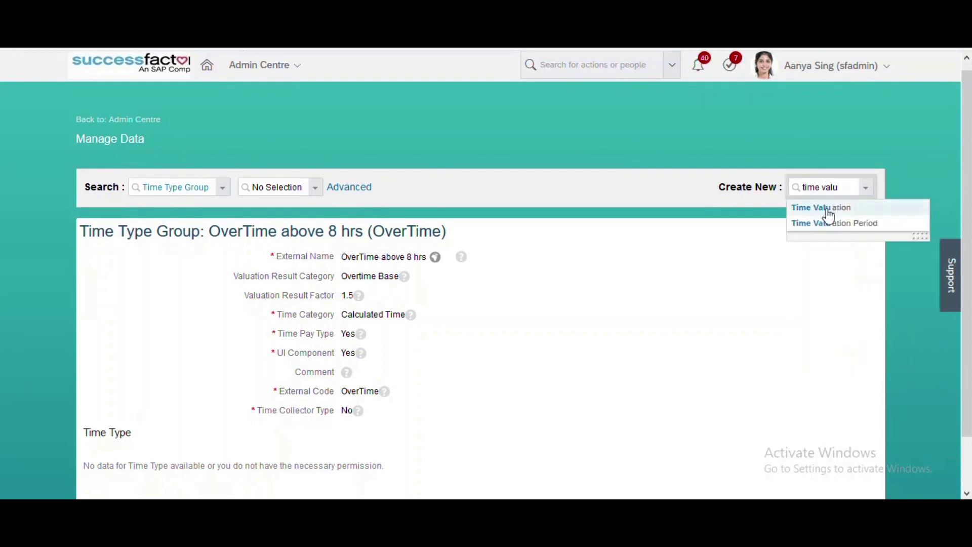
click(825, 208)
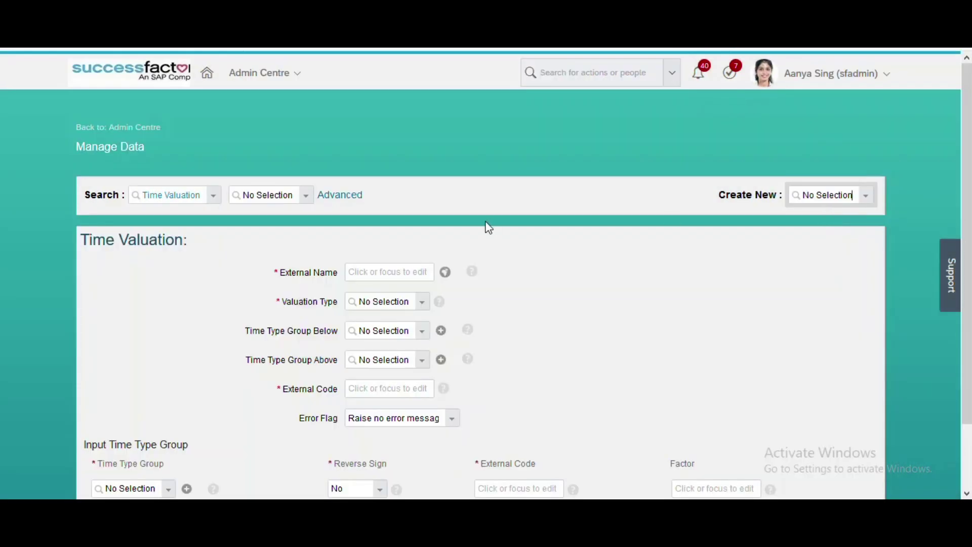
click(393, 269)
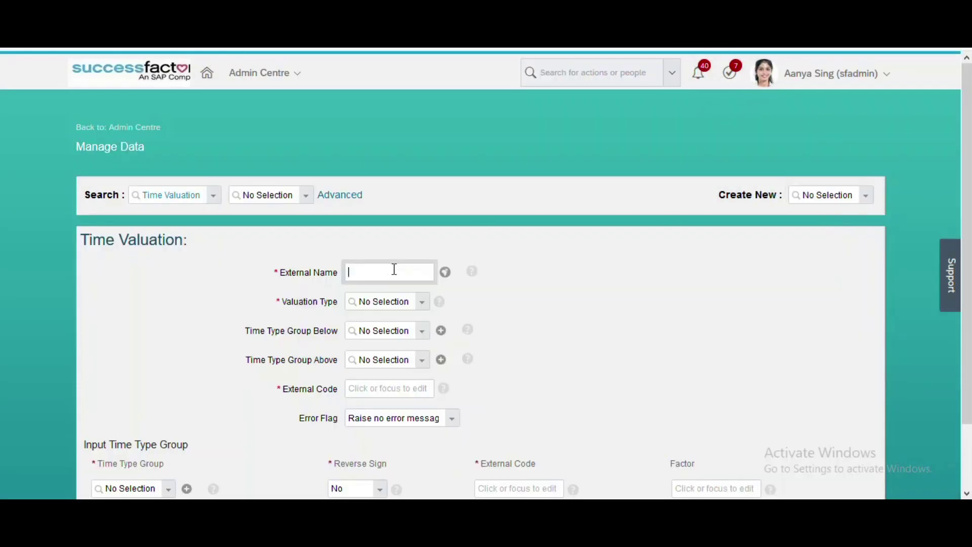
text(Test_Time Valuation)
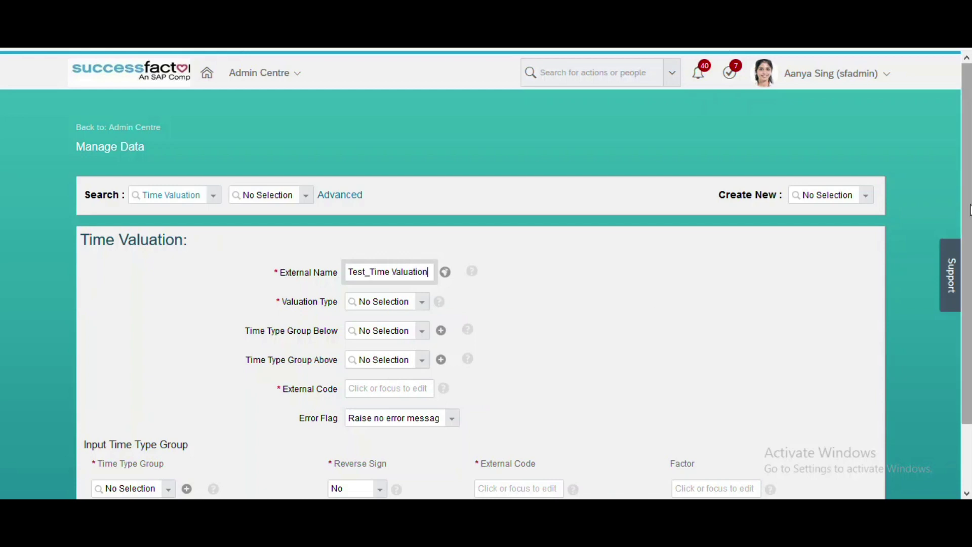
Set the time valuation's external code to Test_TV and its valuation type to Aggregate Input Groups and Split
scroll(655, 299, down, 2)
click(391, 318)
text(Test_)
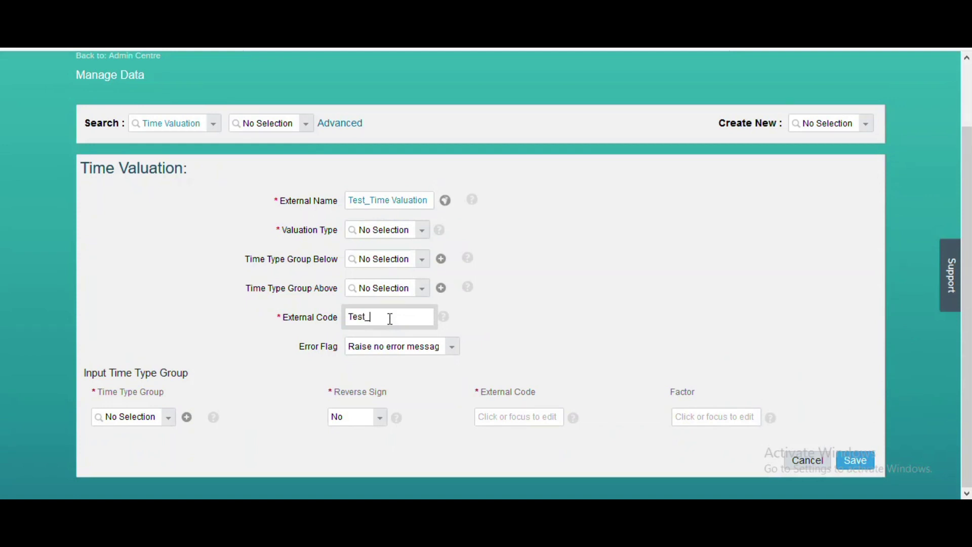
text(TV)
click(427, 234)
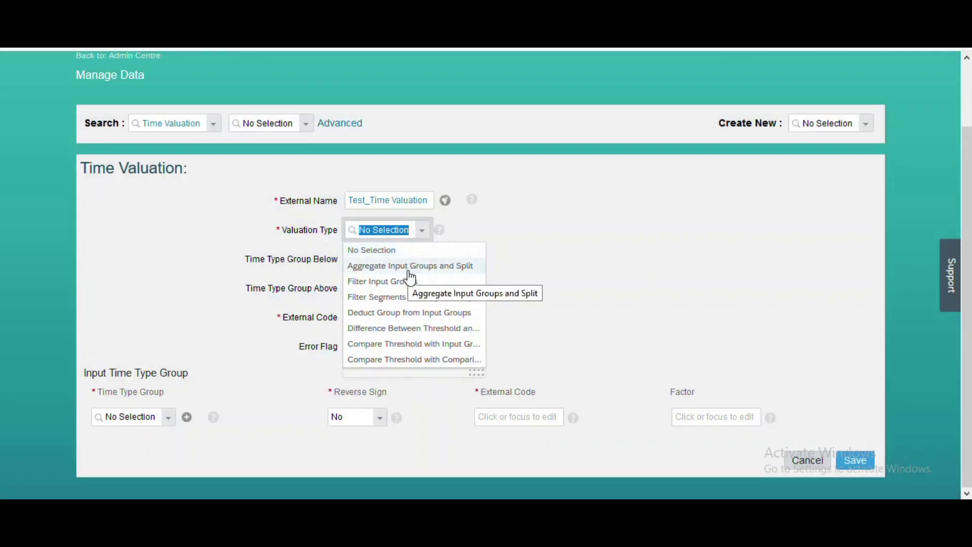
click(409, 272)
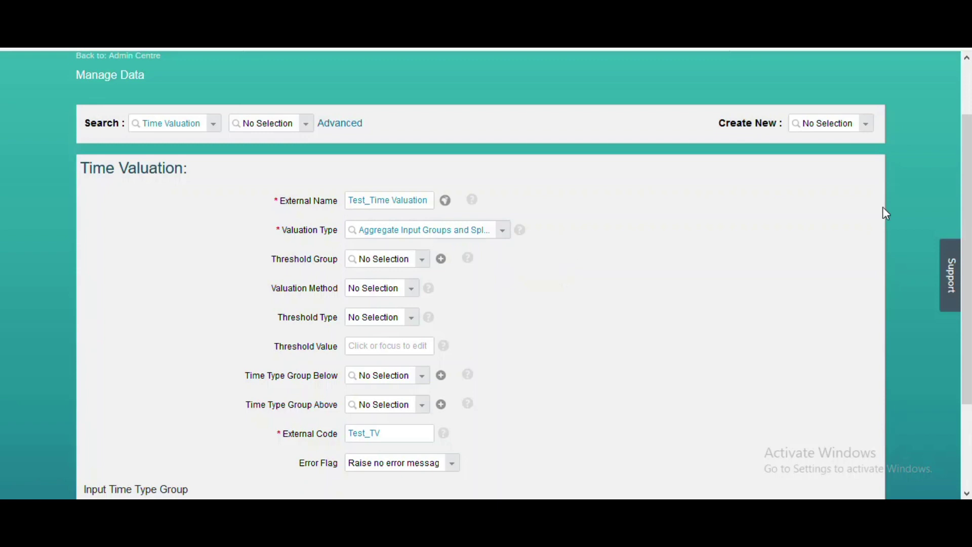
Set the valuation method of Test_Time Valuation to Valuate Whole Sheet
scroll(885, 213, down, 2)
click(413, 189)
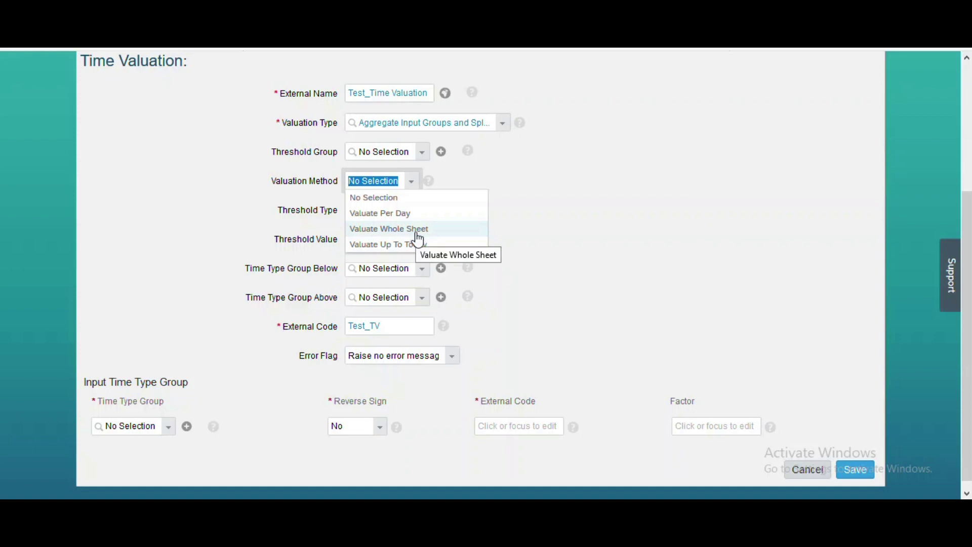
click(418, 231)
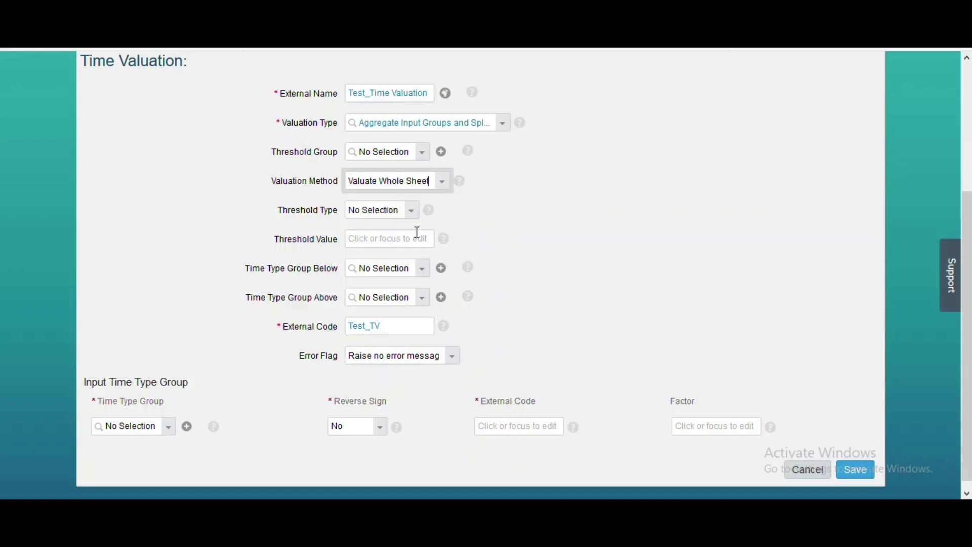
Set the time valuation's threshold type to Fixed Value with a threshold value of 40
click(384, 213)
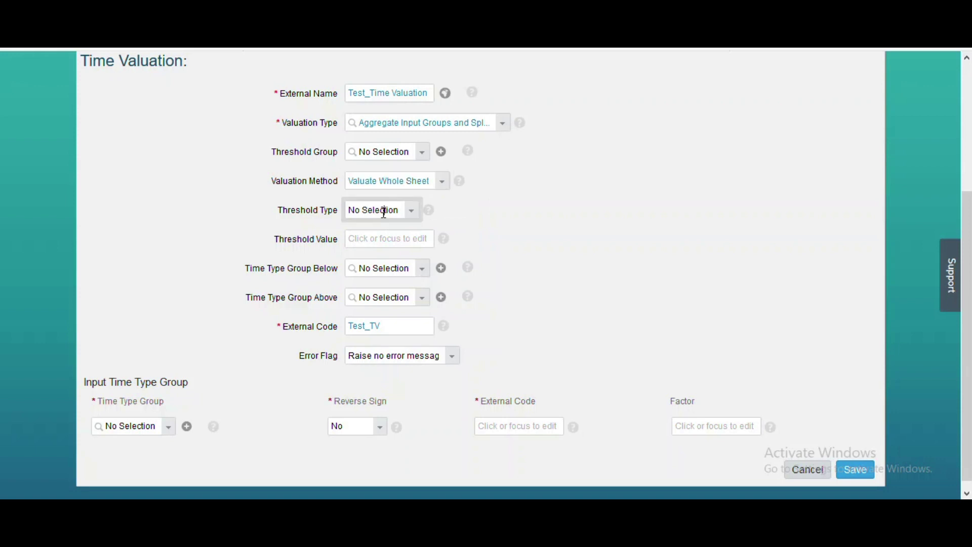
click(414, 213)
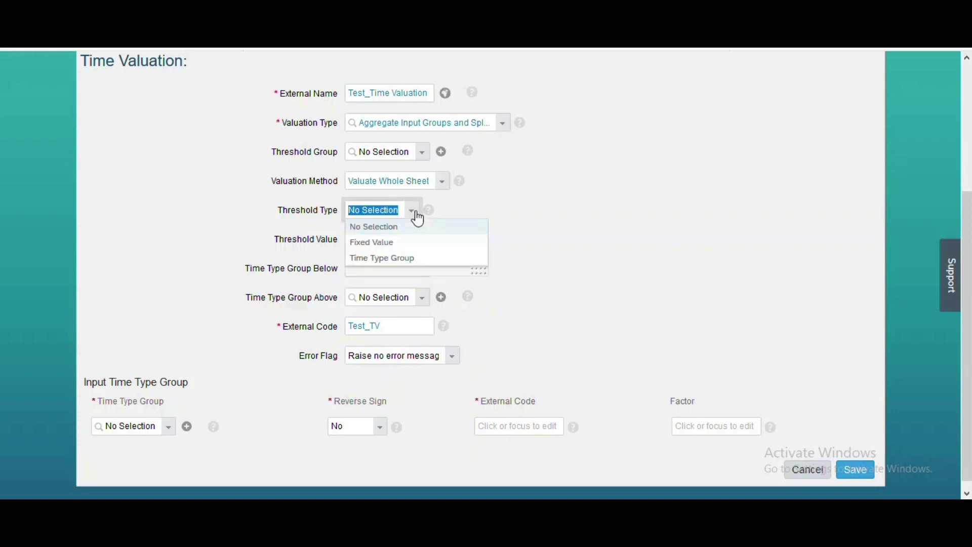
click(405, 247)
click(393, 239)
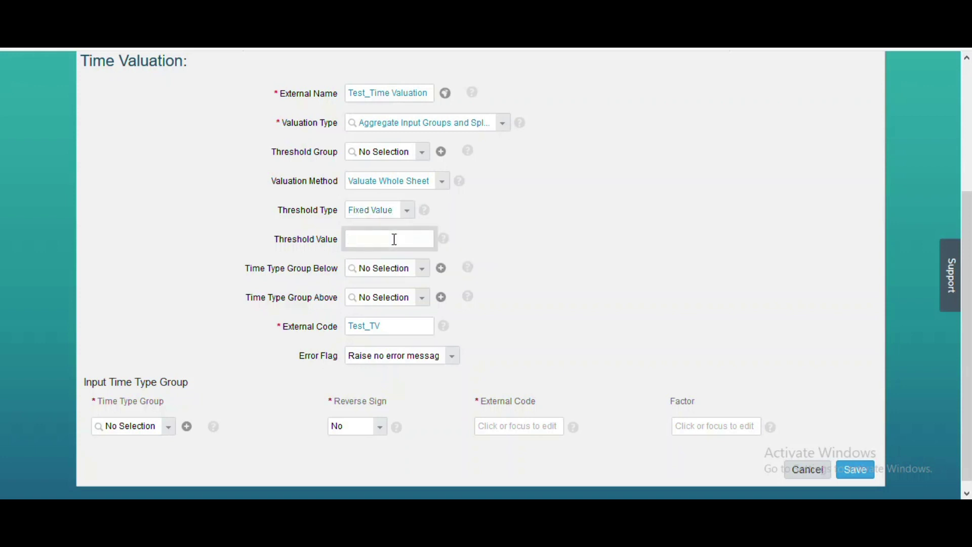
text(40)
Set the Time Type Group Below to Regular Working Below 8 Hrs (Reg_8Hrs)
click(379, 272)
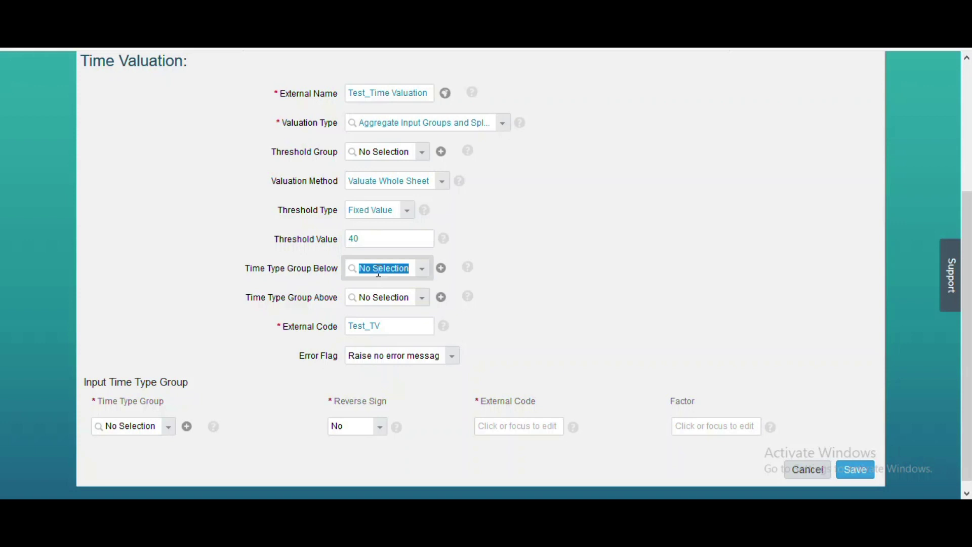
text(below)
key(BackSpace)
key(BackSpace)
key(BackSpace)
key(BackSpace)
key(BackSpace)
text(regular)
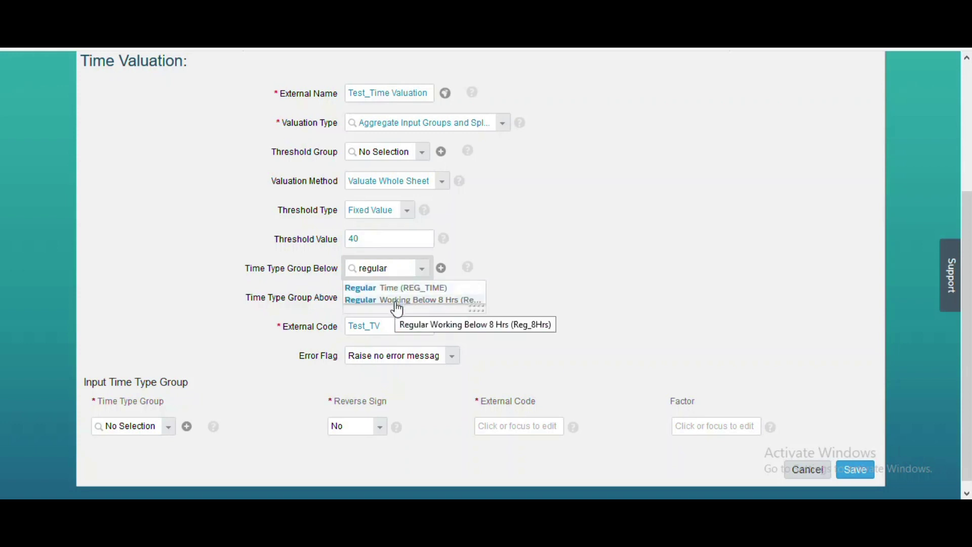
click(396, 301)
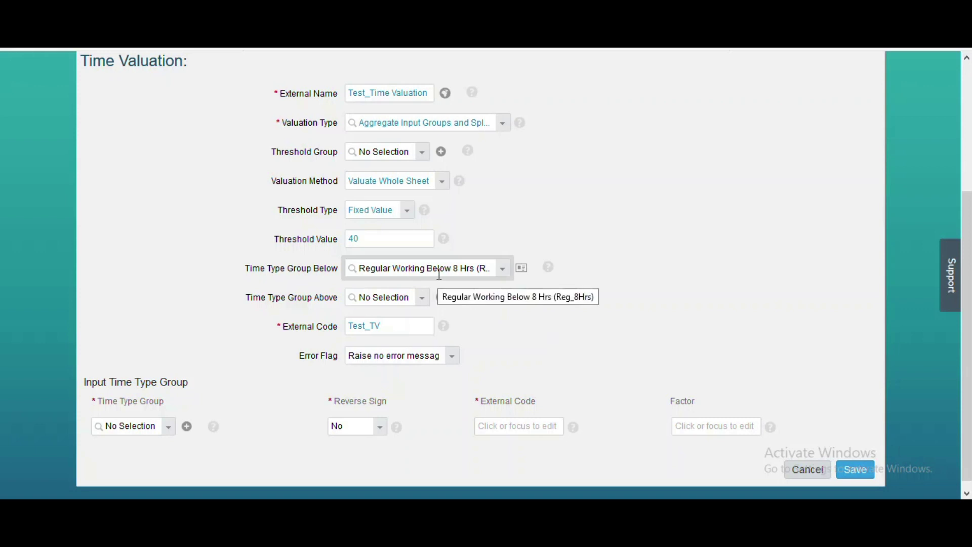
Set the Time Type Group Above to OverTime above 8 hrs (OverTime)
click(397, 297)
text(Over)
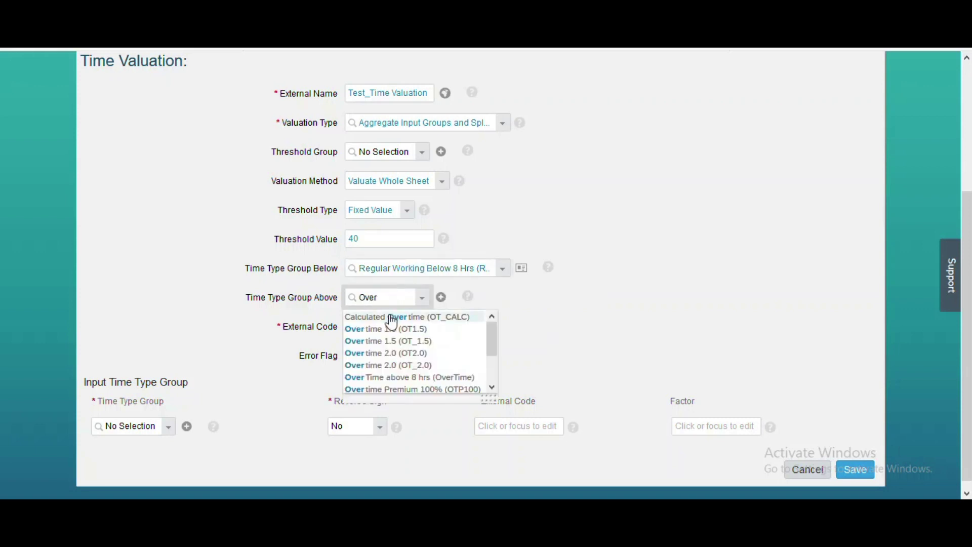
text(Time)
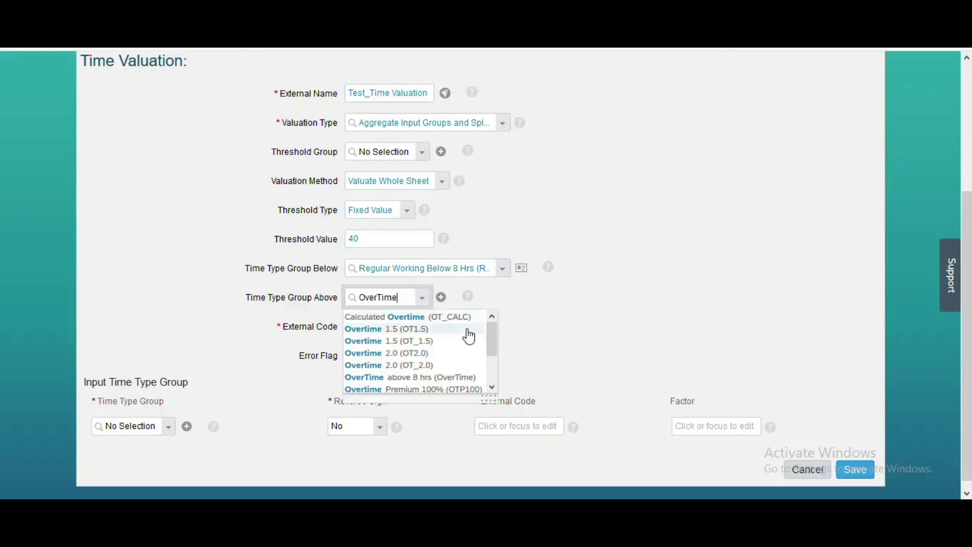
drag(493, 342, 495, 381)
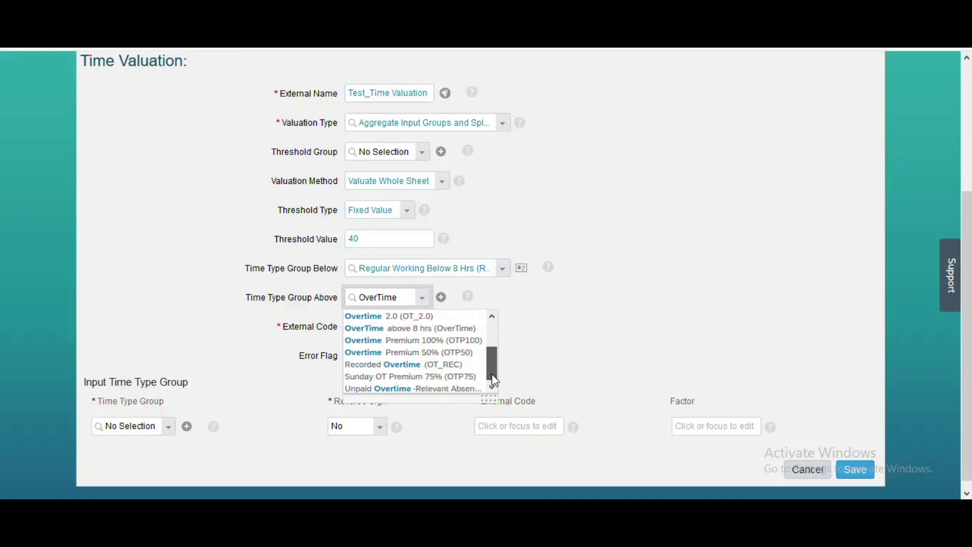
drag(492, 377, 491, 360)
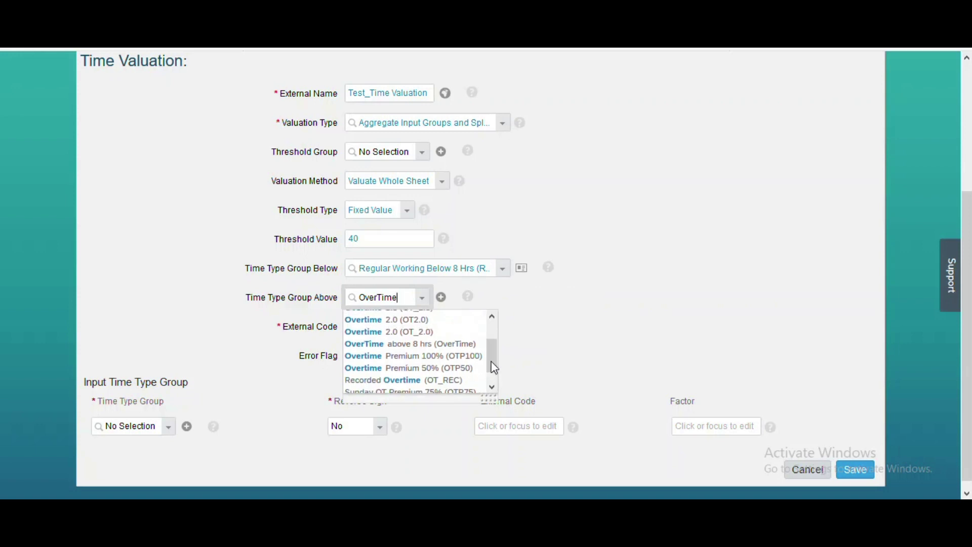
click(458, 345)
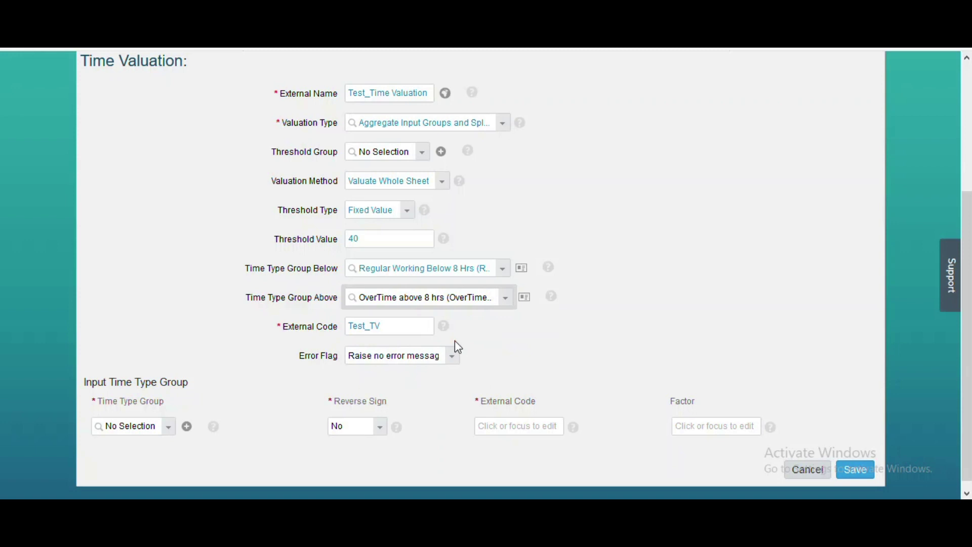
Add Input_Group (Input_TTG) as the input time type group with the external code EC1
click(140, 431)
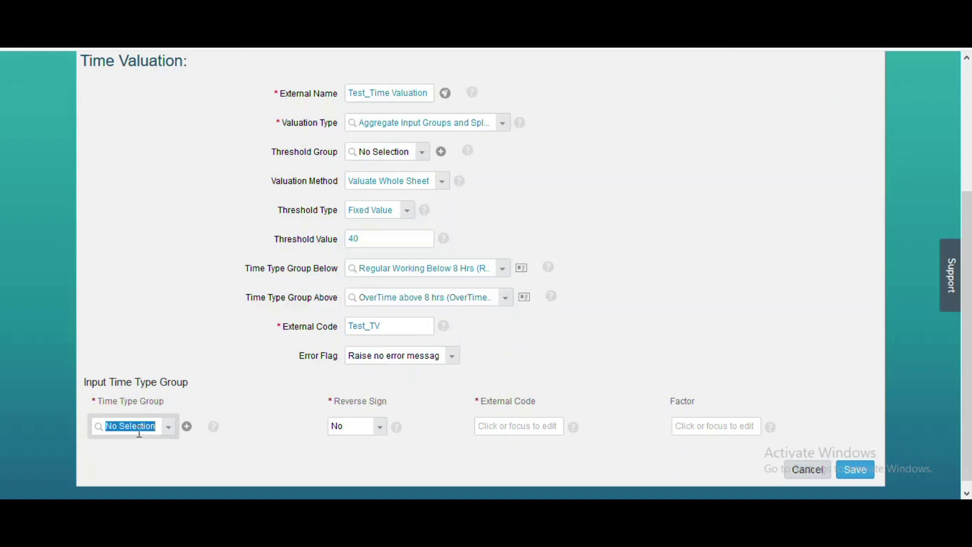
text(Input)
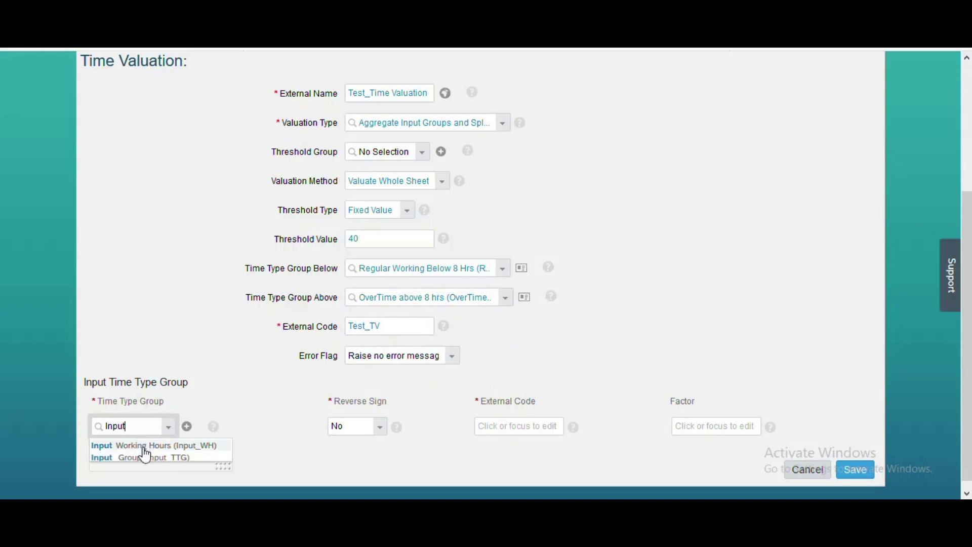
click(144, 458)
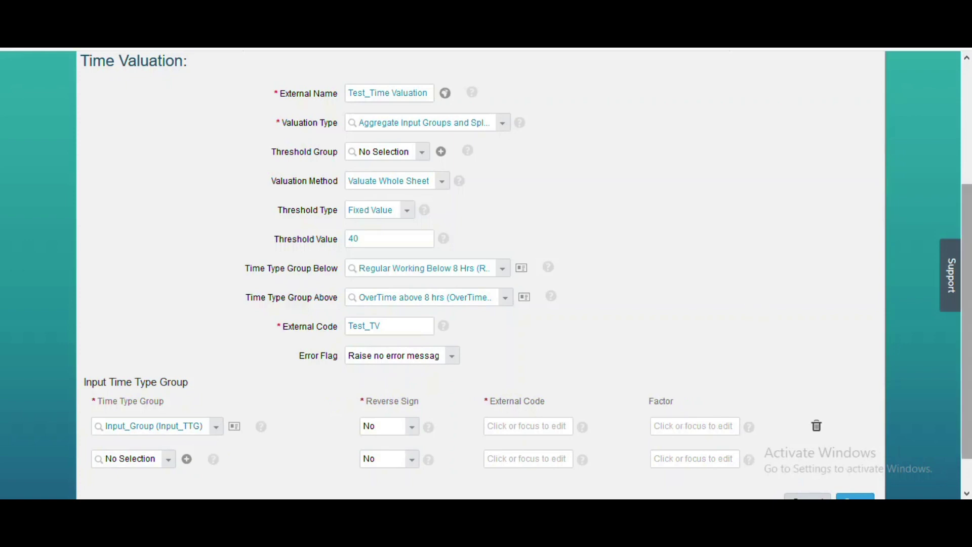
scroll(965, 358, down, 1)
click(491, 384)
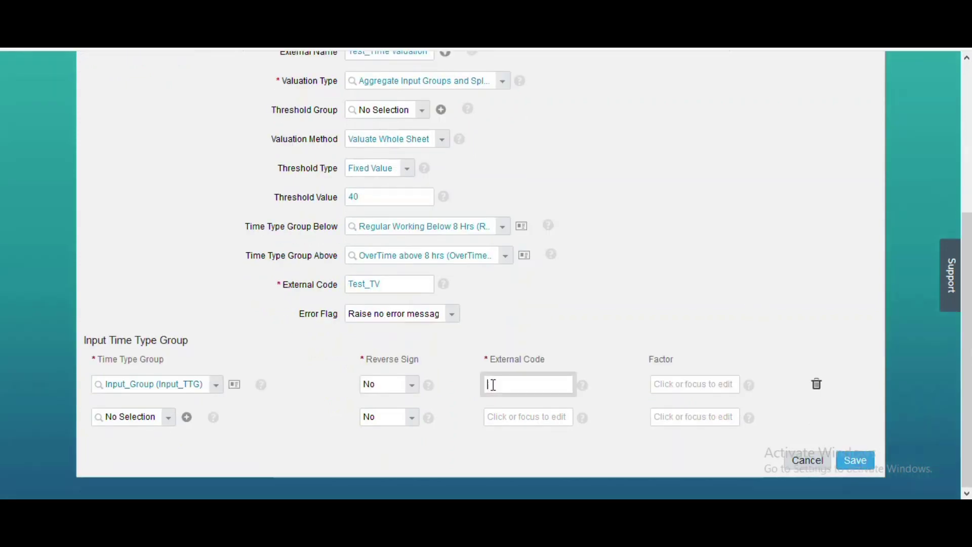
text(EC1)
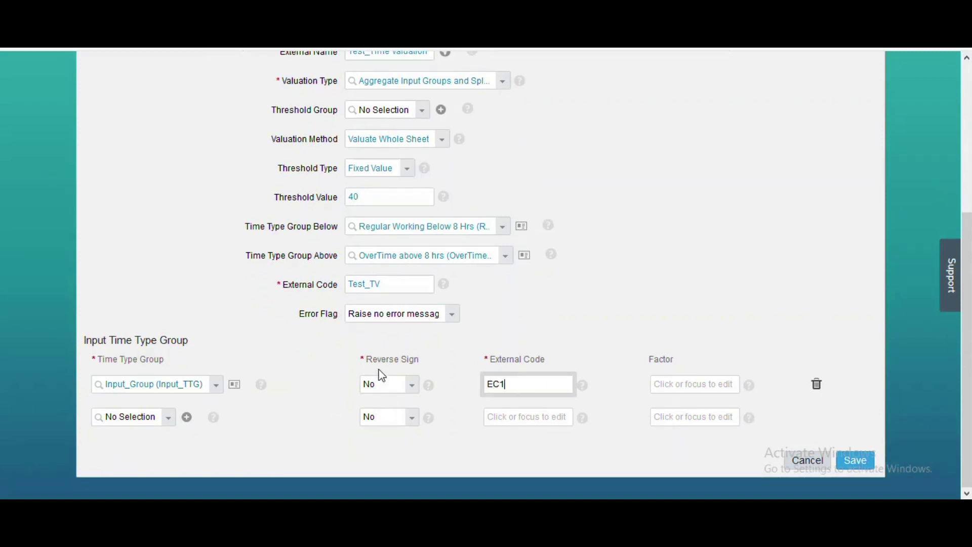
click(170, 425)
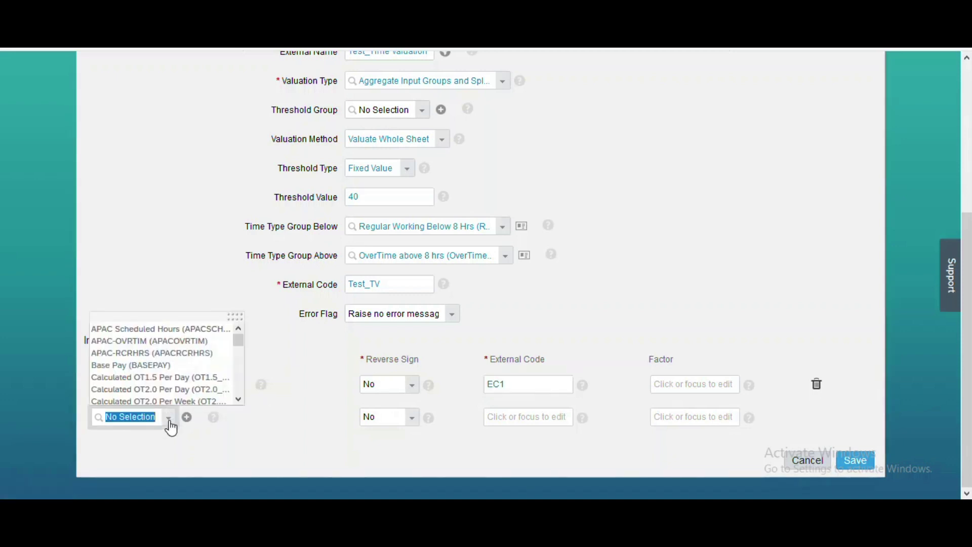
drag(243, 339, 243, 349)
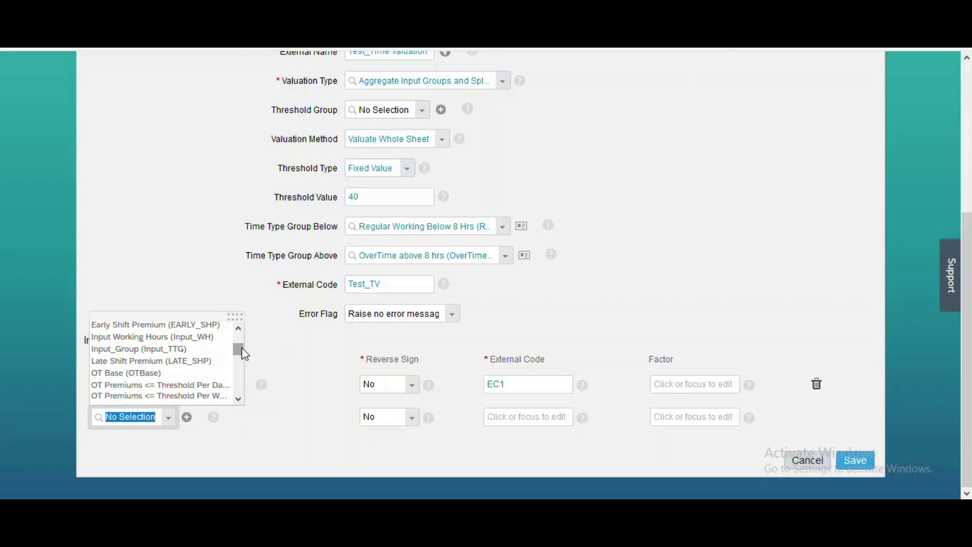
click(412, 418)
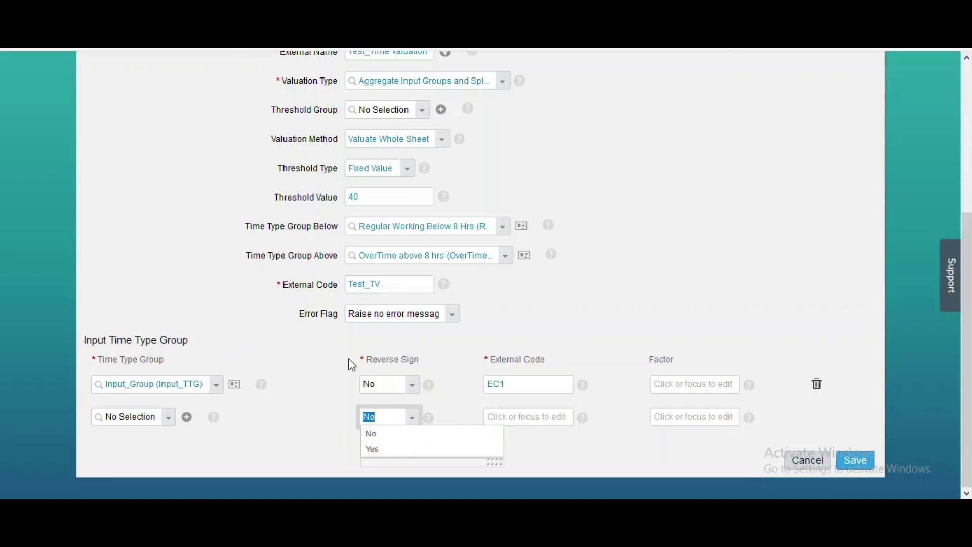
click(640, 328)
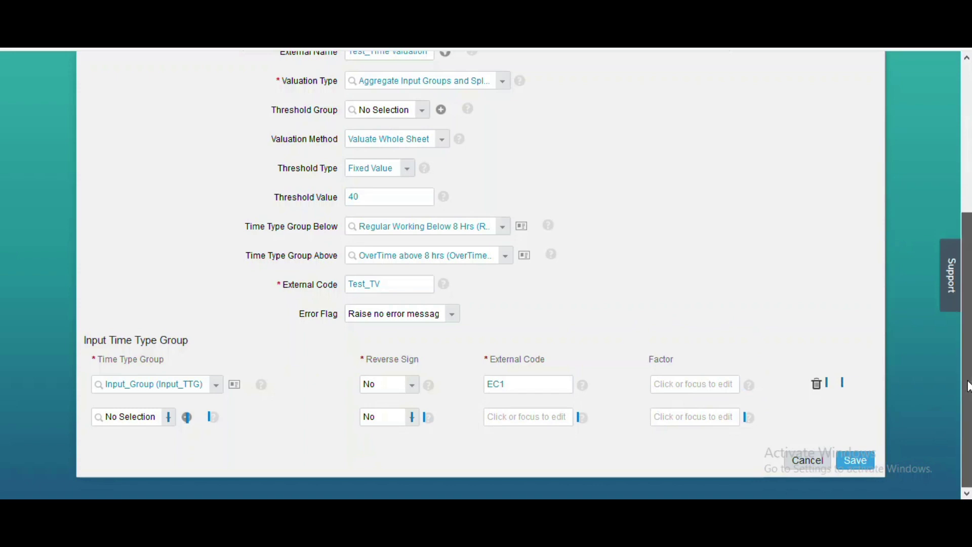
Save the Test_Time Valuation record and review its saved details
click(854, 468)
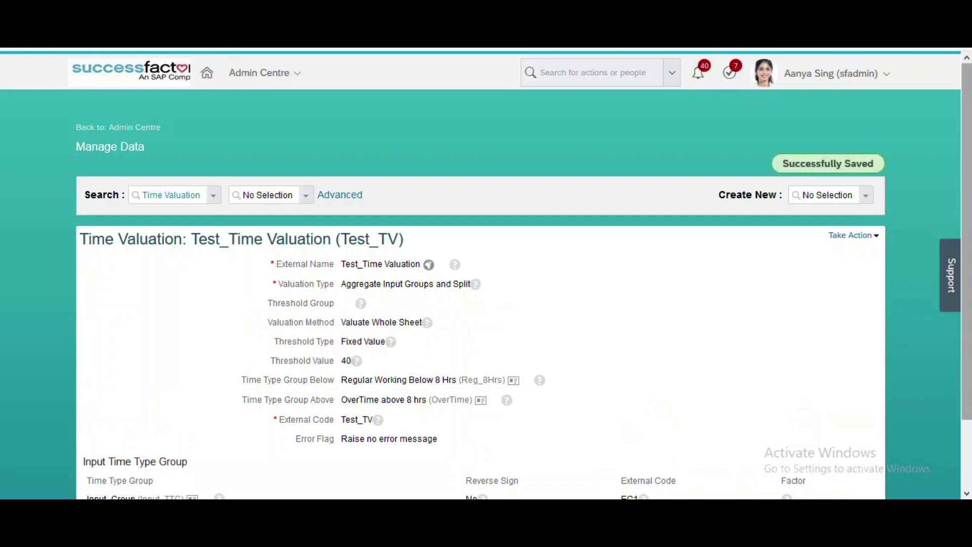
scroll(970, 319, down, 2)
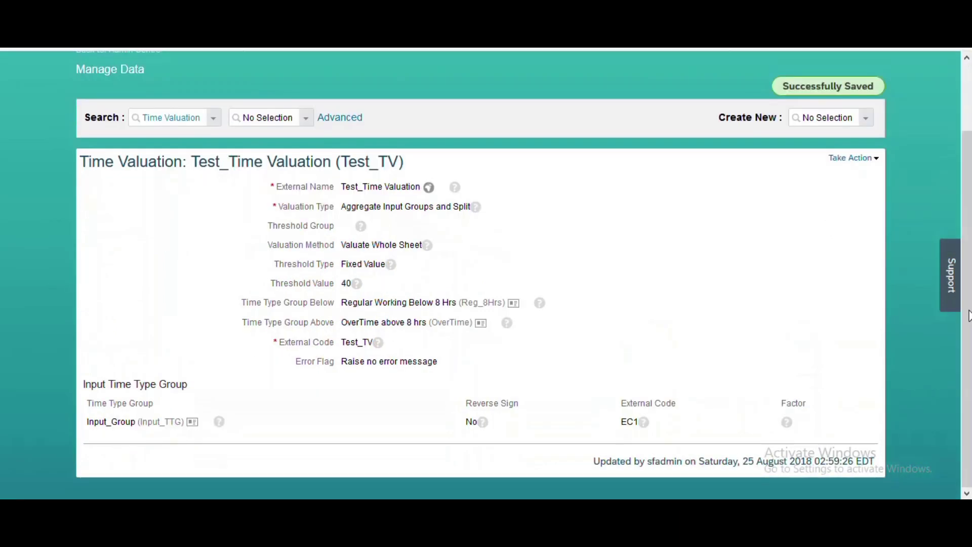
click(855, 157)
Start a new Time Recording Profile record with the external name Test_TRP
click(839, 123)
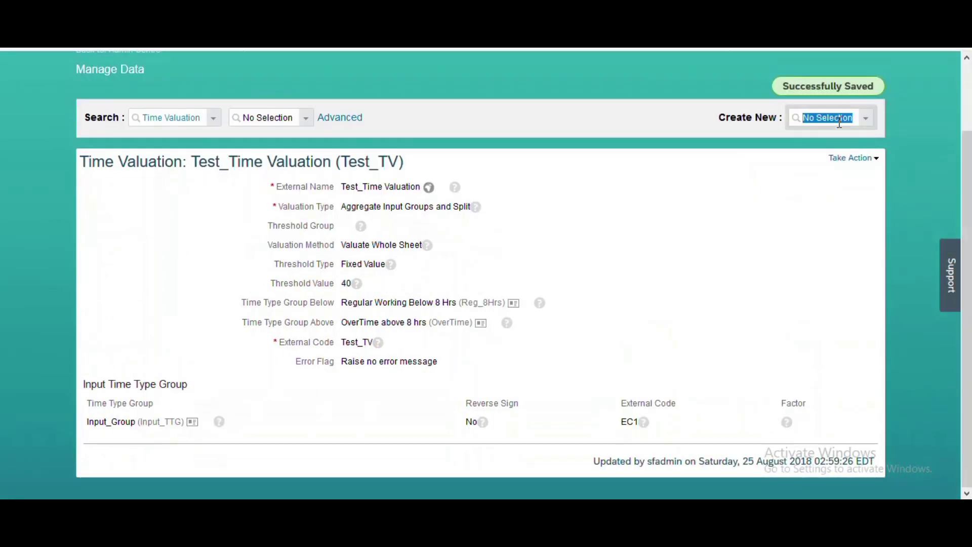
text(time r)
text(ecording)
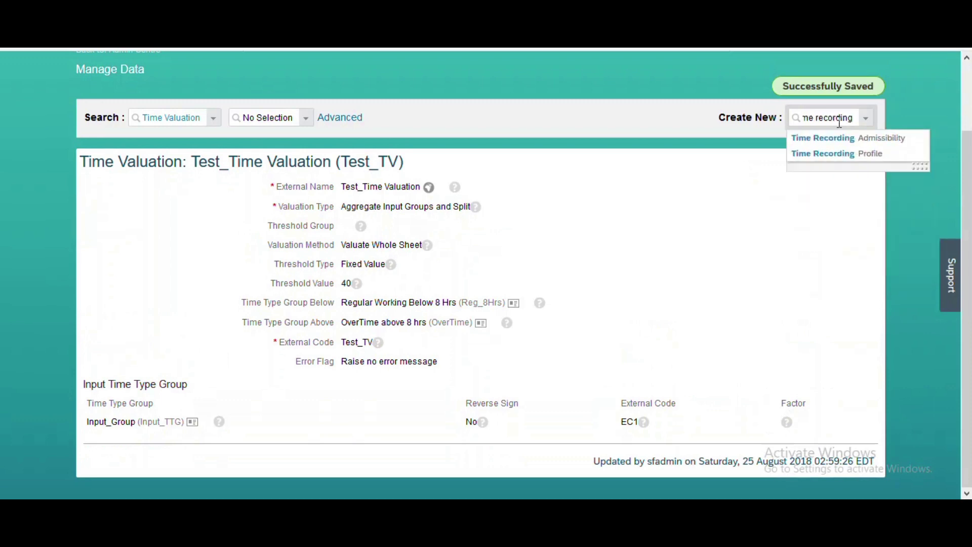
click(837, 154)
click(388, 272)
text(Test)
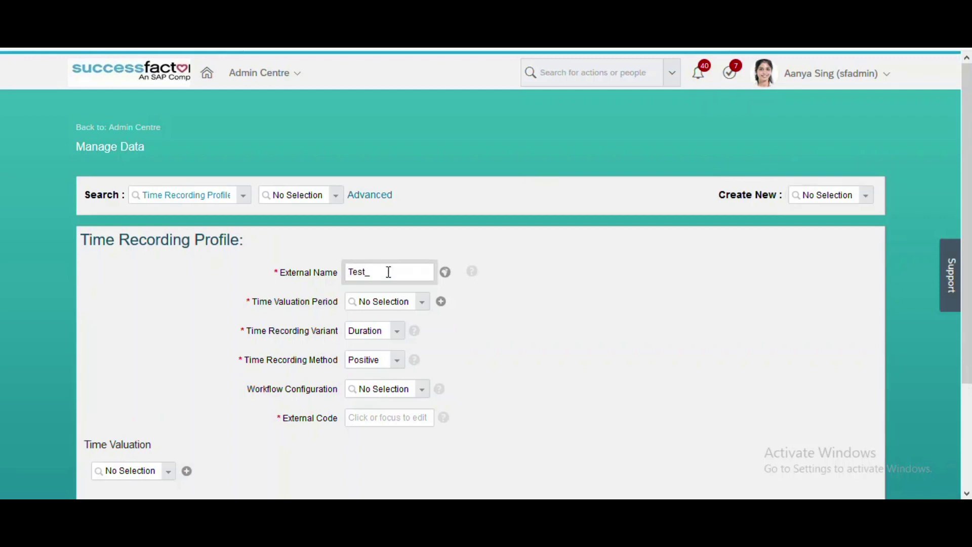
text(_TRP)
Copy the profile's external name Test_TRP into its external code
key(ctrl+a)
key(ctrl+c)
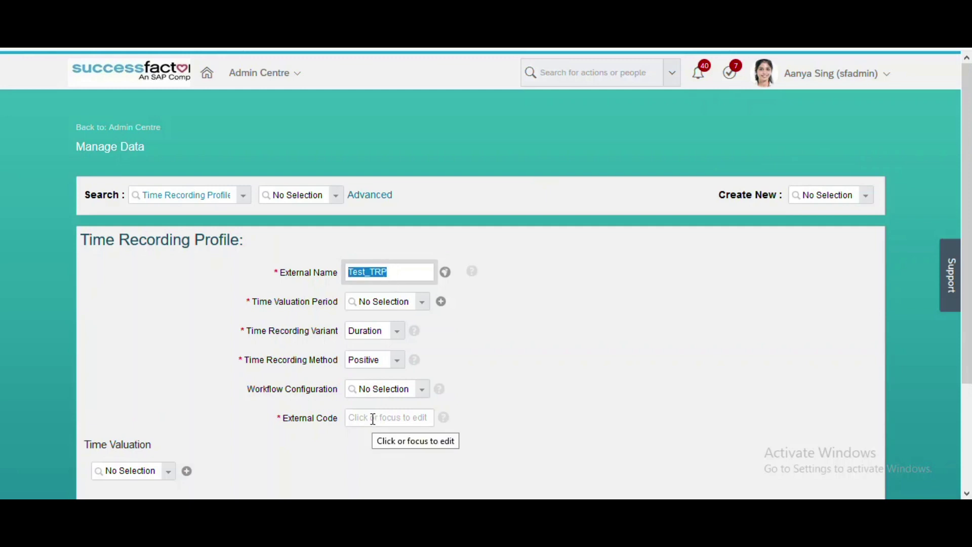
click(373, 419)
key(ctrl+v)
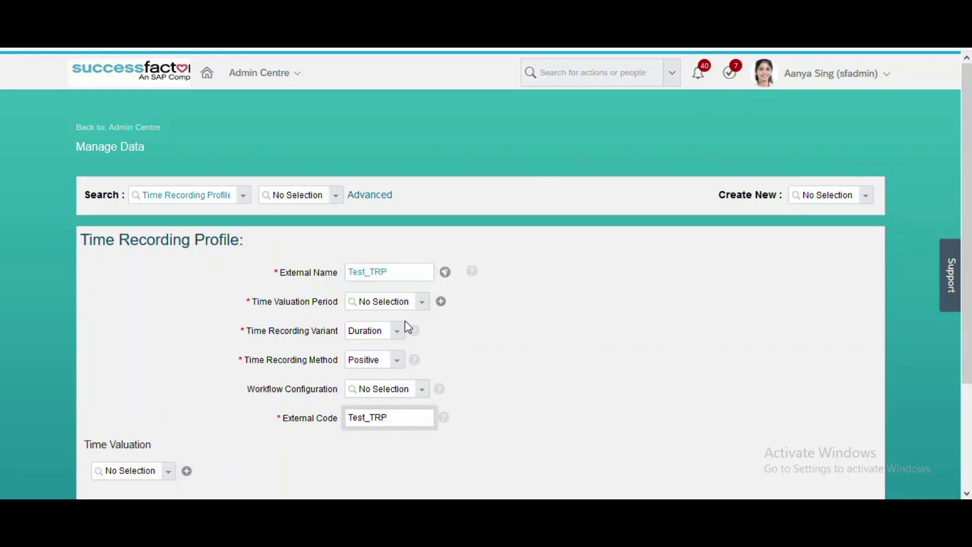
Set the profile's time valuation period to Default (DEFAULTPERIOD) and check that period's details
click(423, 303)
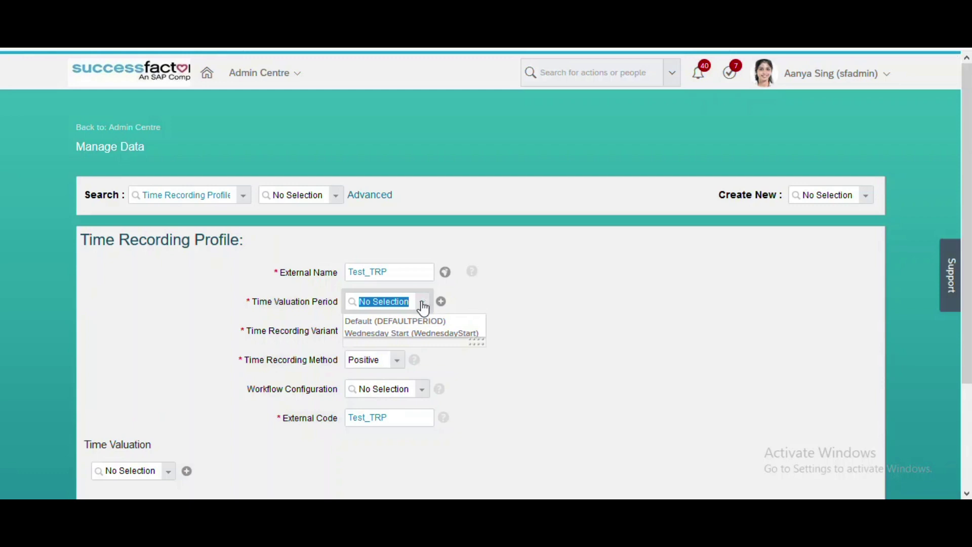
click(413, 322)
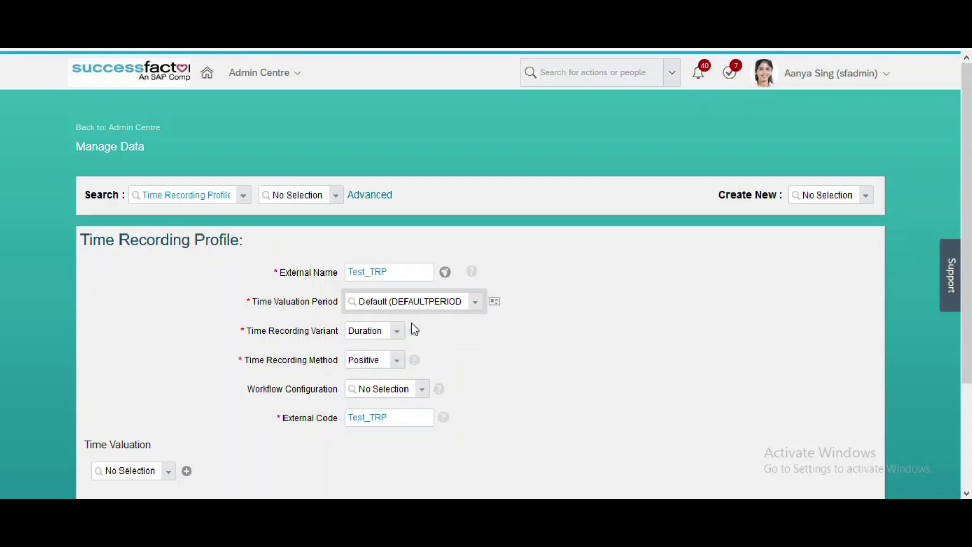
click(496, 305)
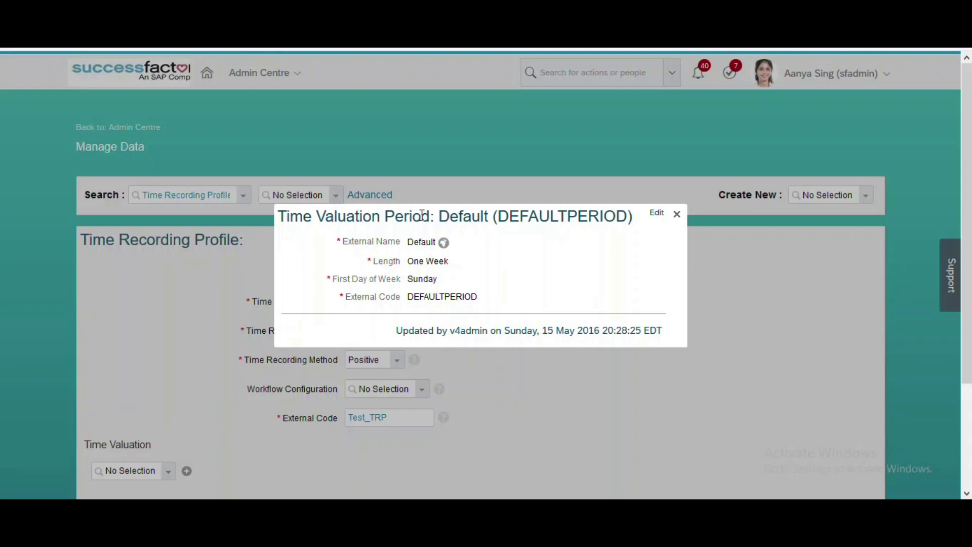
click(676, 214)
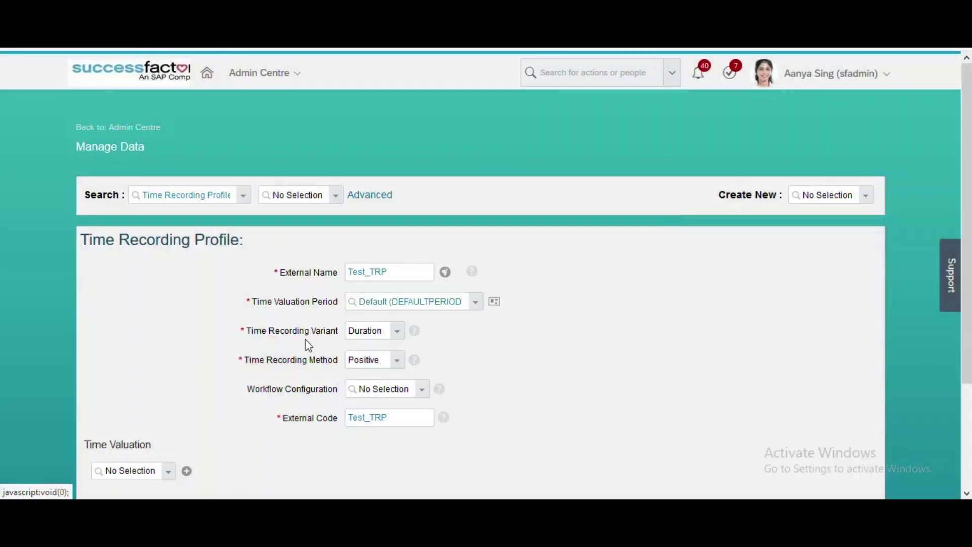
Choose Duration as the time recording variant of the Test_TRP profile
click(397, 332)
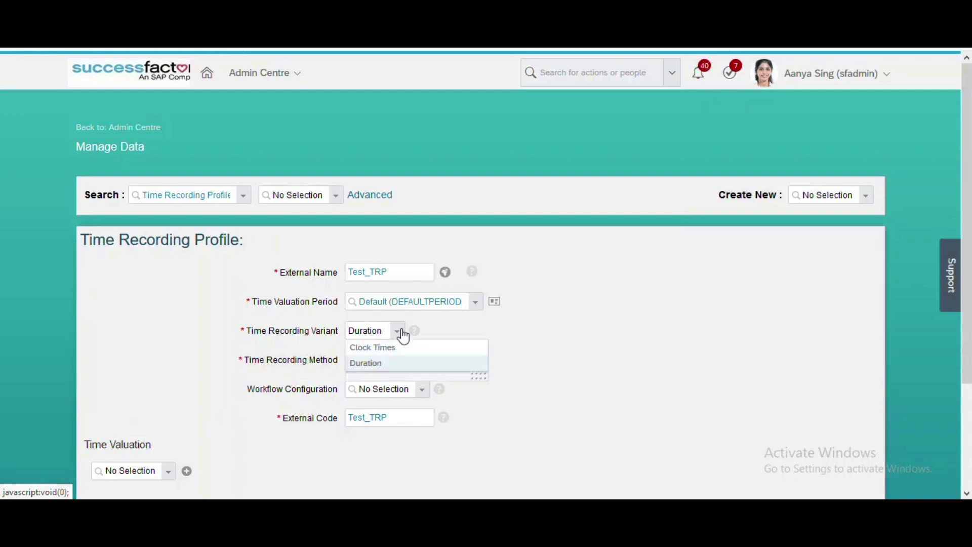
click(383, 370)
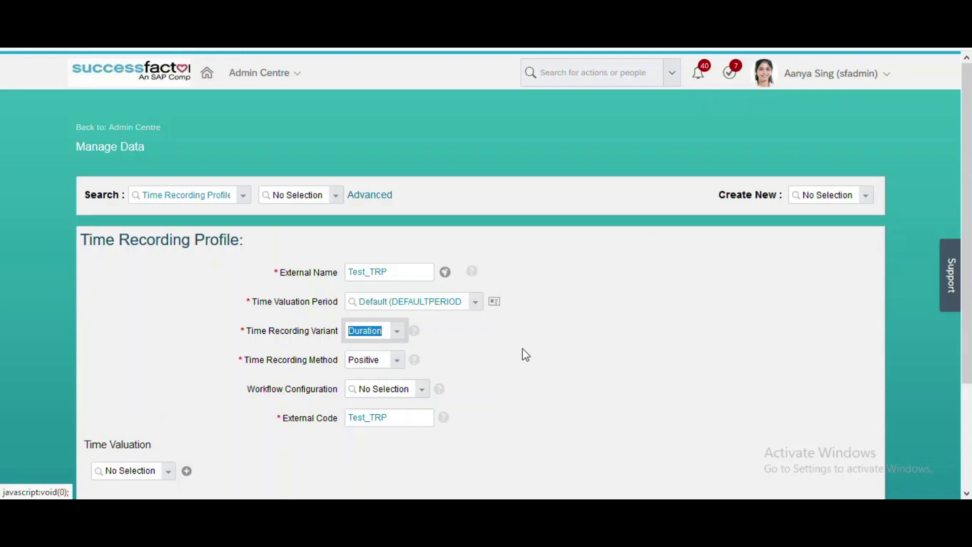
click(520, 353)
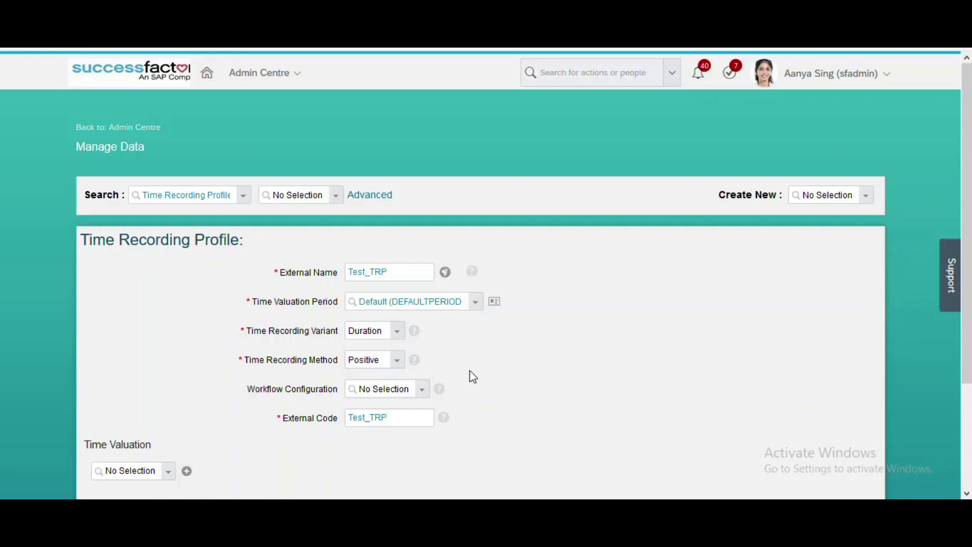
Add Test_Time Valuation (Test_TV) as the time valuation of the time recording profile
scroll(967, 324, down, 1)
scroll(967, 324, down, 1)
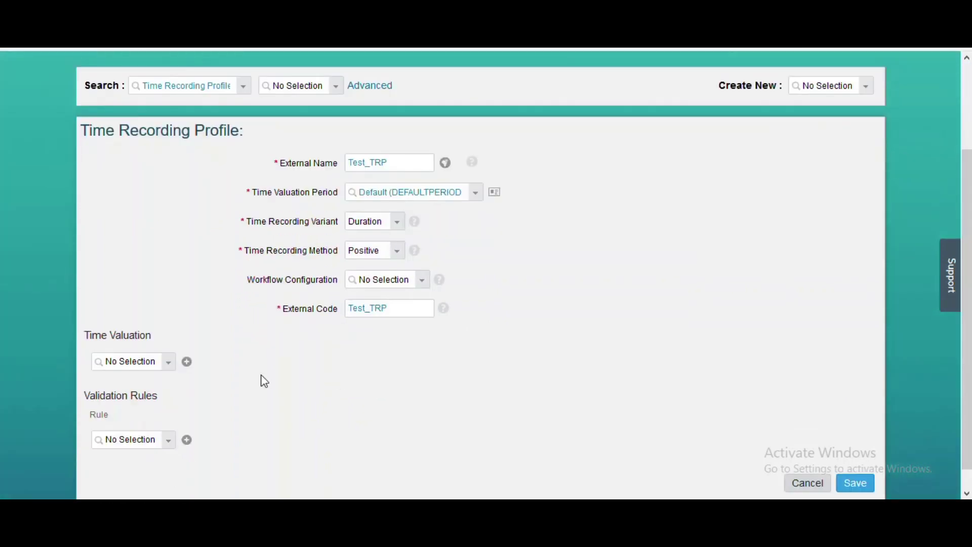
click(120, 360)
text(T)
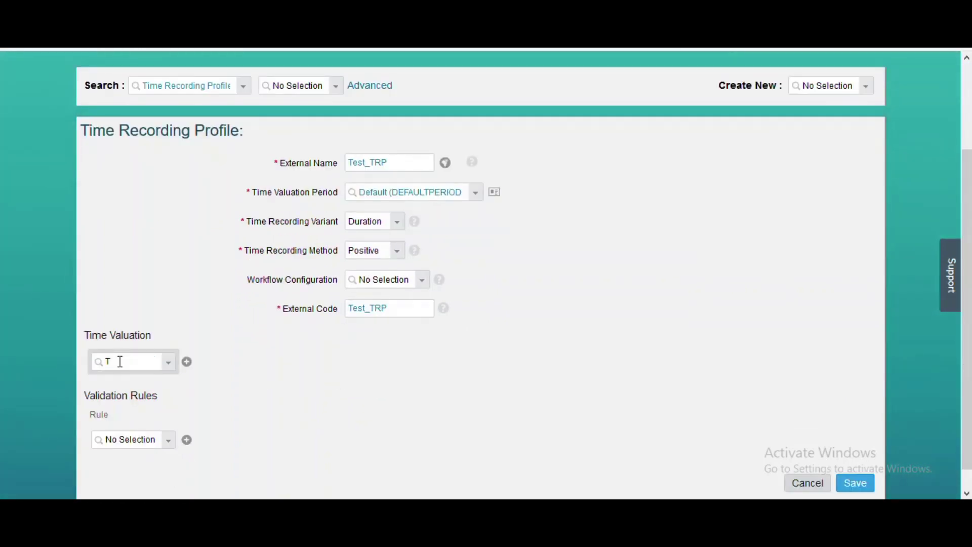
text(est)
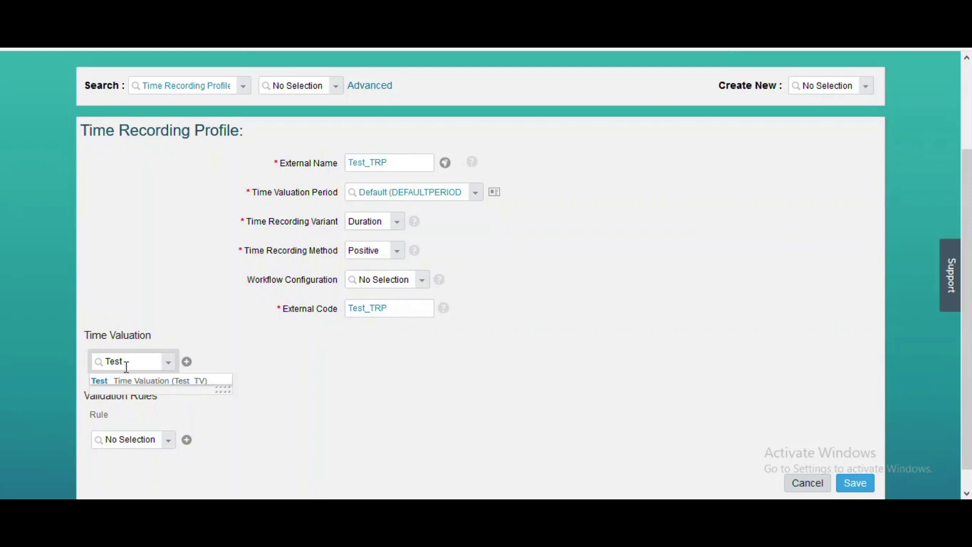
click(134, 386)
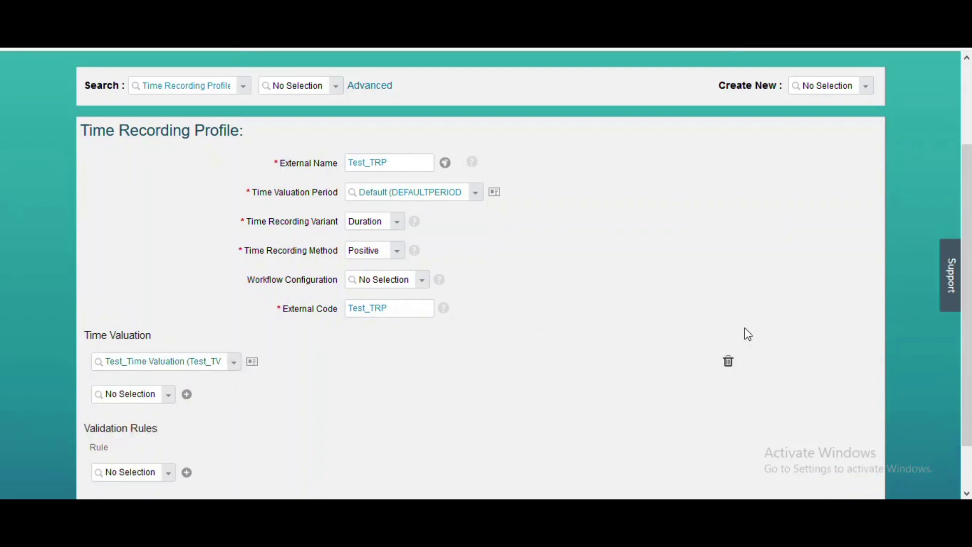
Save the Test_TRP time recording profile
scroll(481, 273, down, 1)
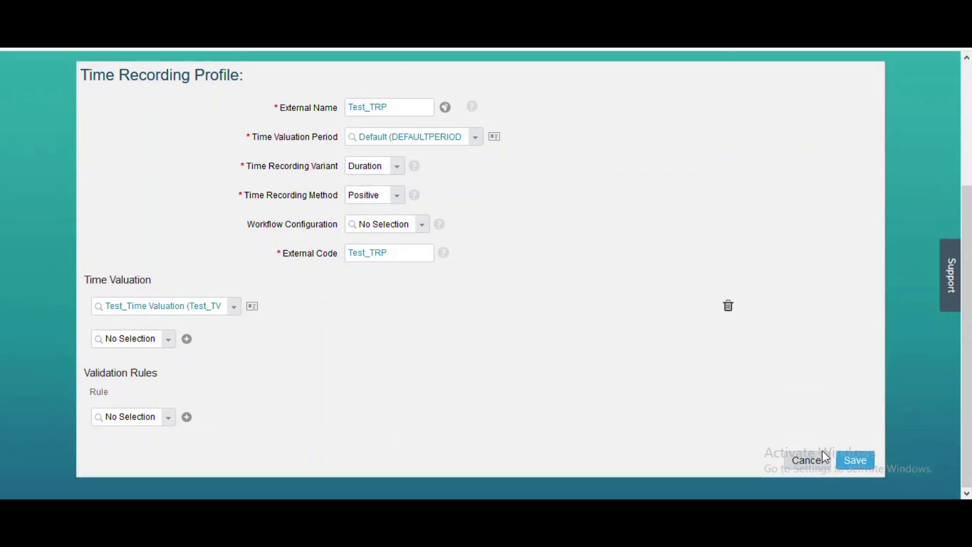
click(852, 460)
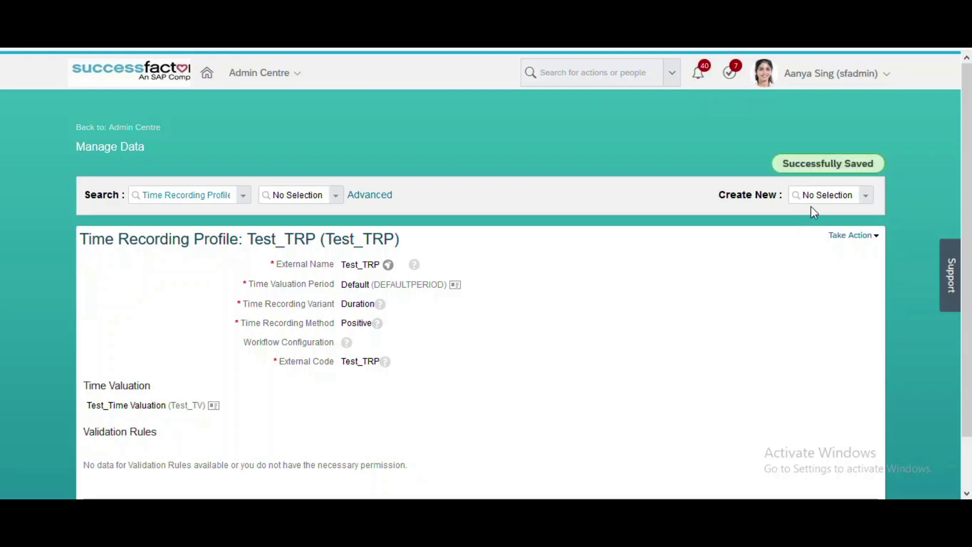
click(809, 190)
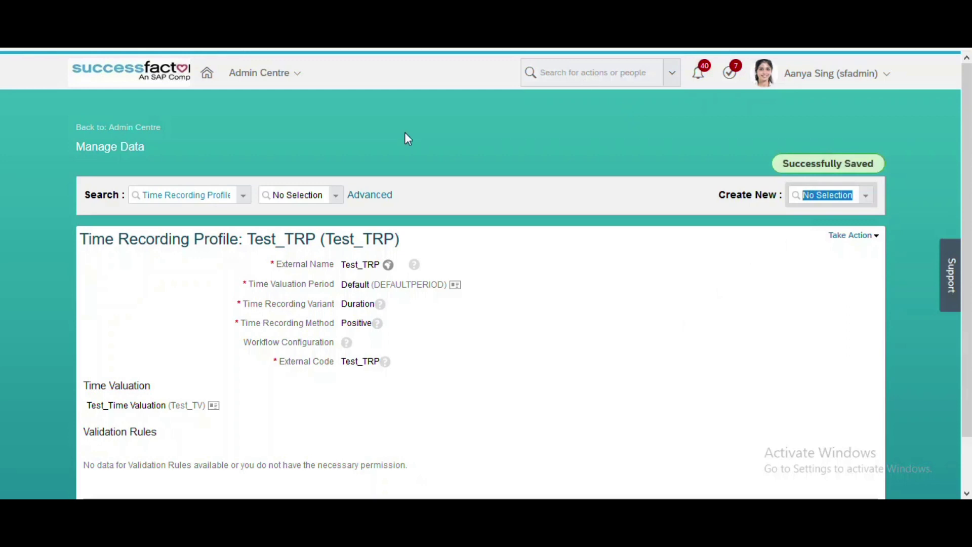
Look up the Time Profile record Demo Time Profile (Demo_TP) and open it for correction
click(187, 202)
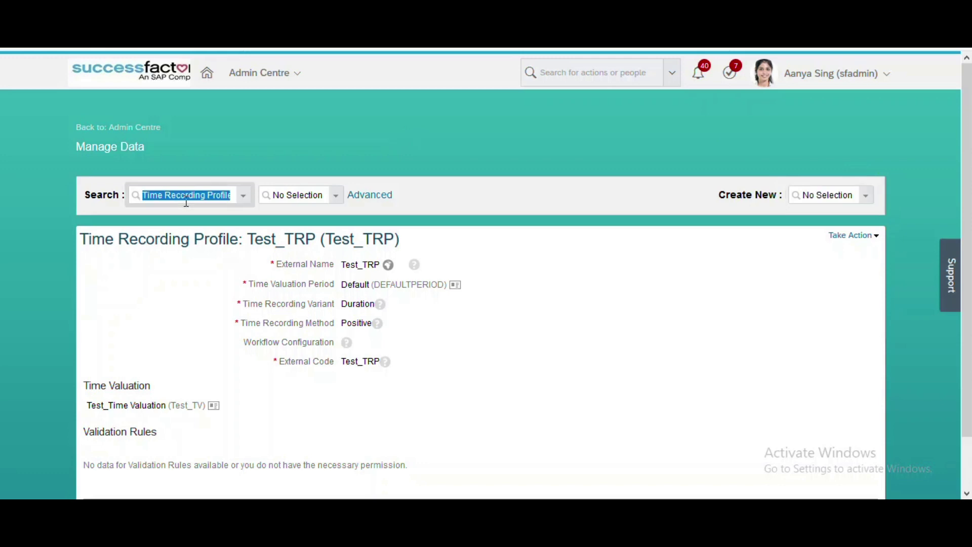
text(Tim)
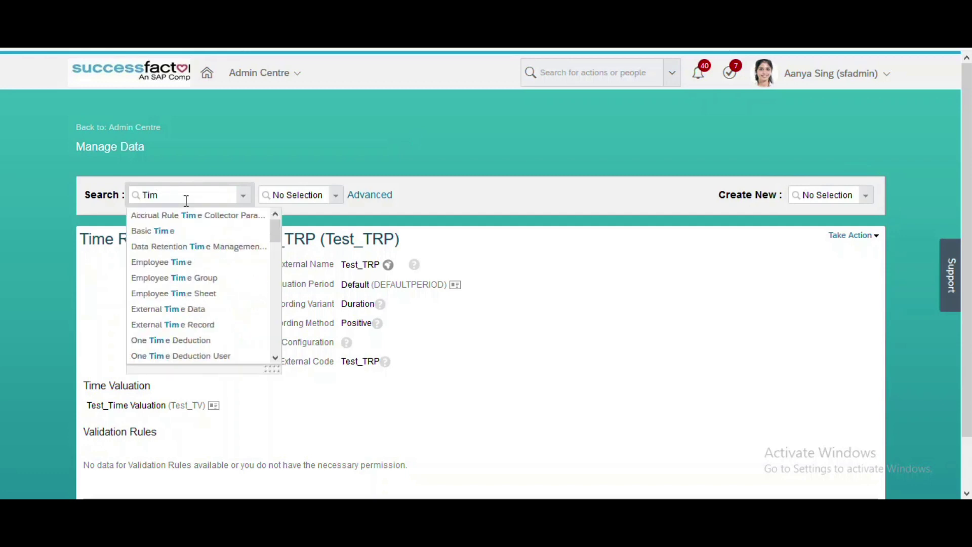
text(e profil)
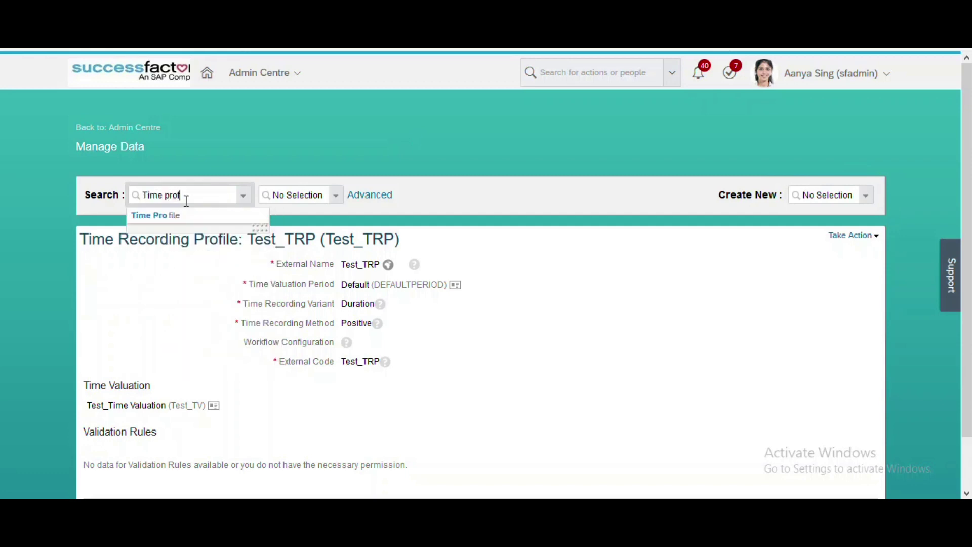
click(185, 216)
click(269, 197)
text(Demo)
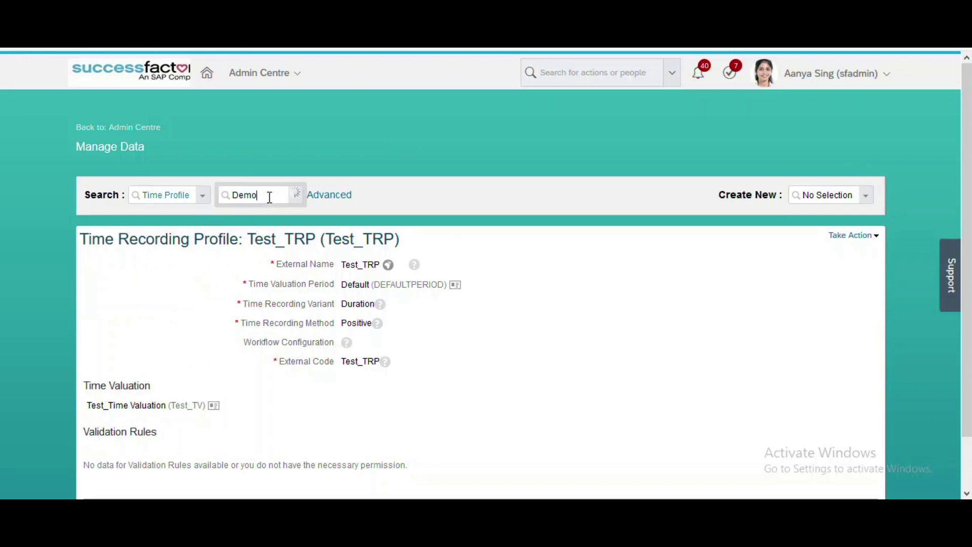
click(270, 217)
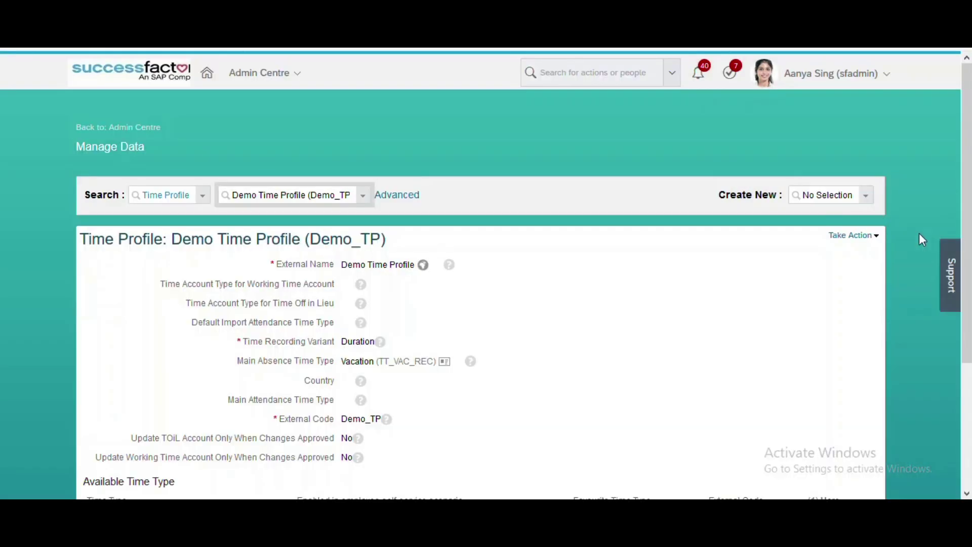
click(854, 235)
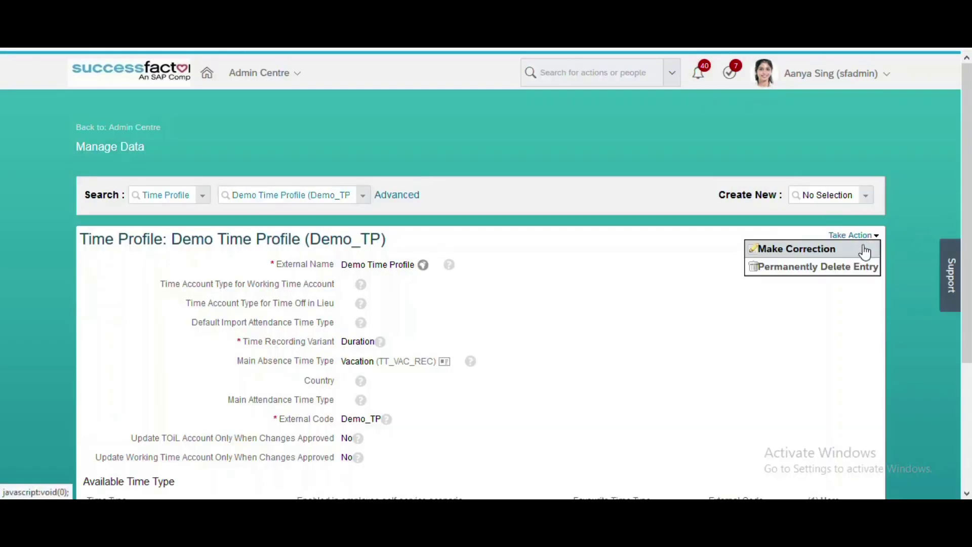
click(863, 250)
Add Regular_Working_Hours (Reg_Hrs) to the available time types of the Demo Time Profile
scroll(376, 407, down, 7)
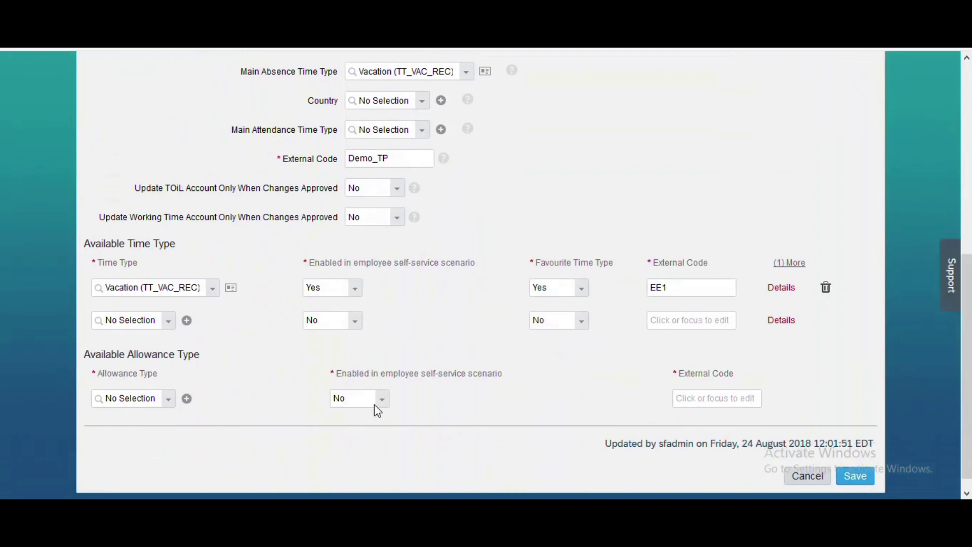
click(145, 319)
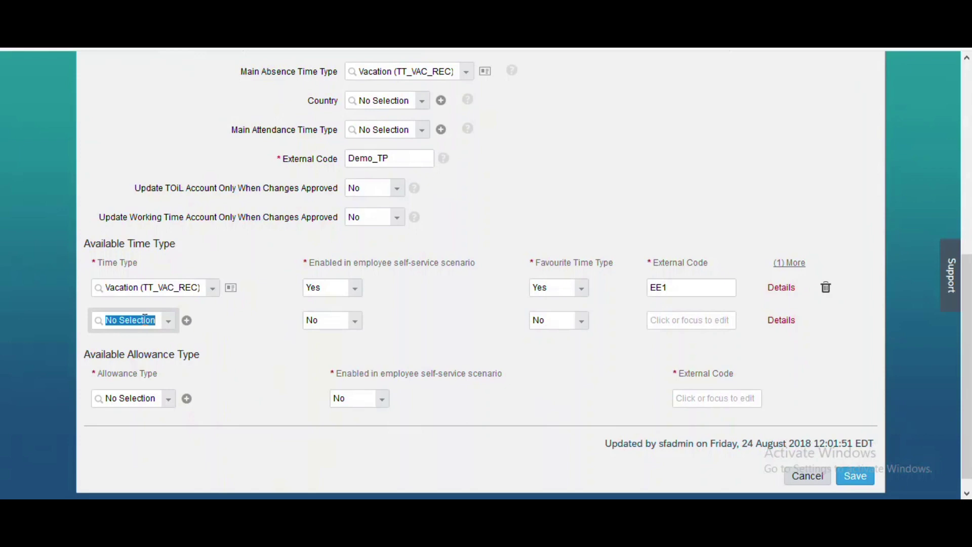
text(Regu)
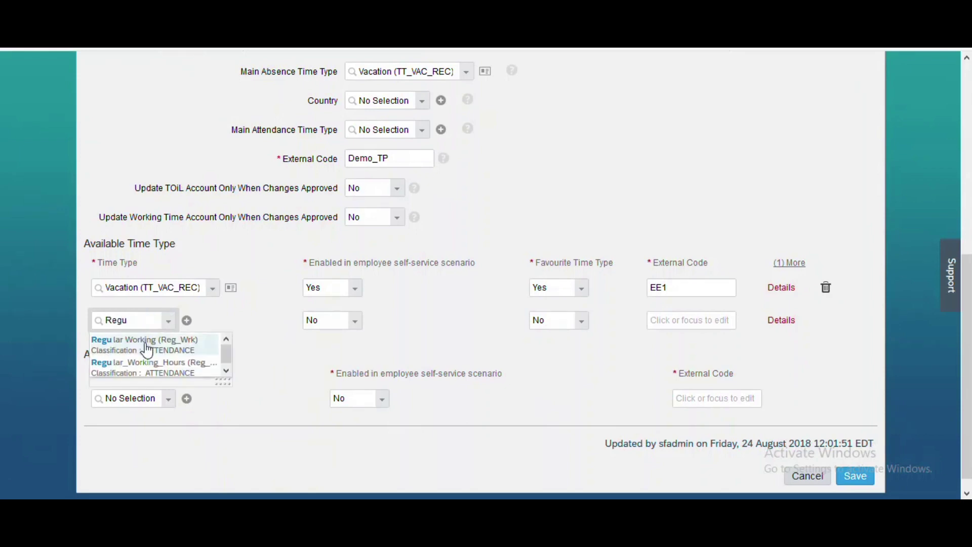
click(159, 372)
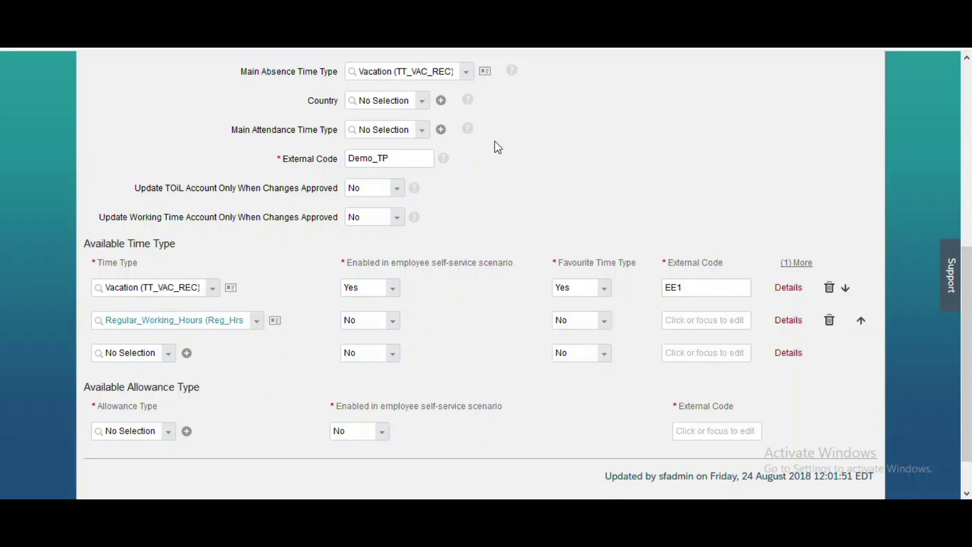
Set the main attendance time type to Regular_Working_Hours (Reg_Hrs) and enter E1 as the external code of its available time type row
click(387, 130)
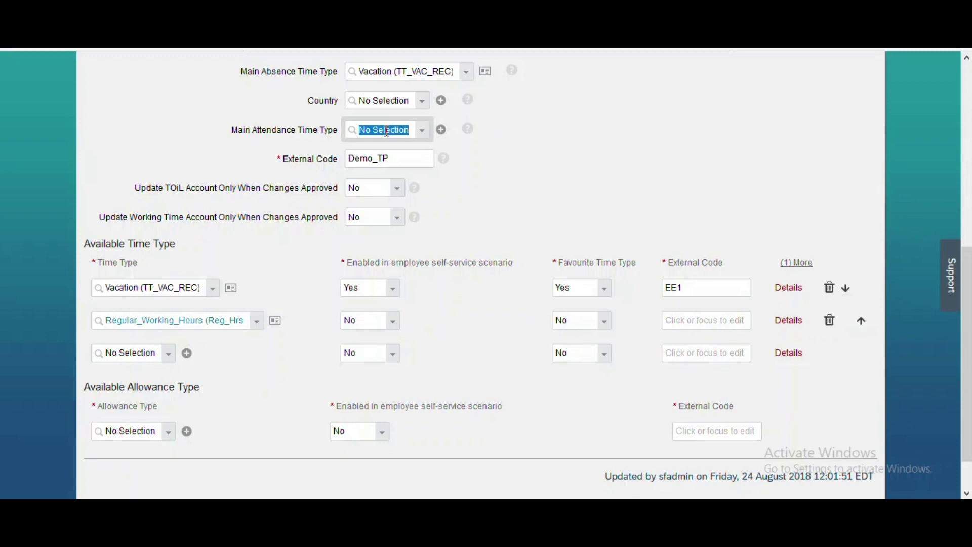
text(Regular)
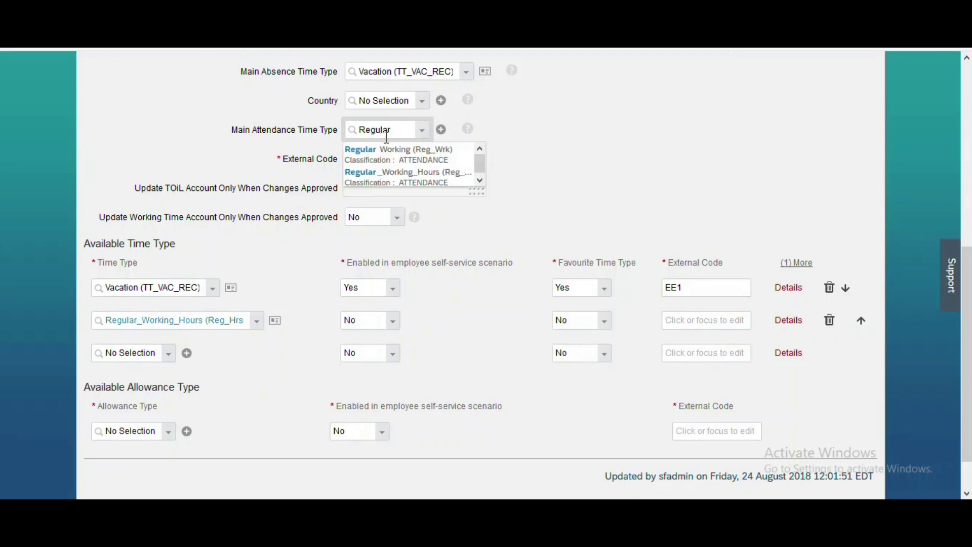
click(395, 178)
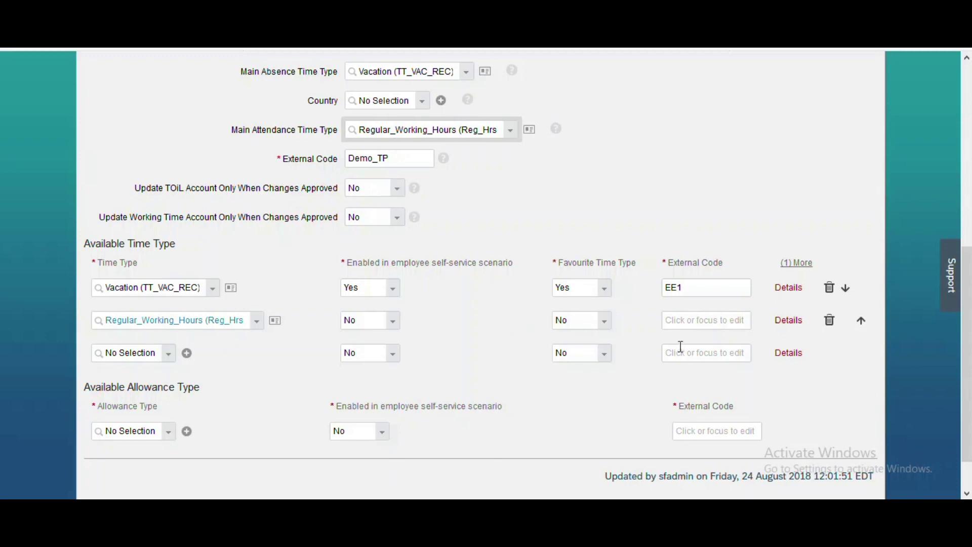
click(679, 323)
text(E1)
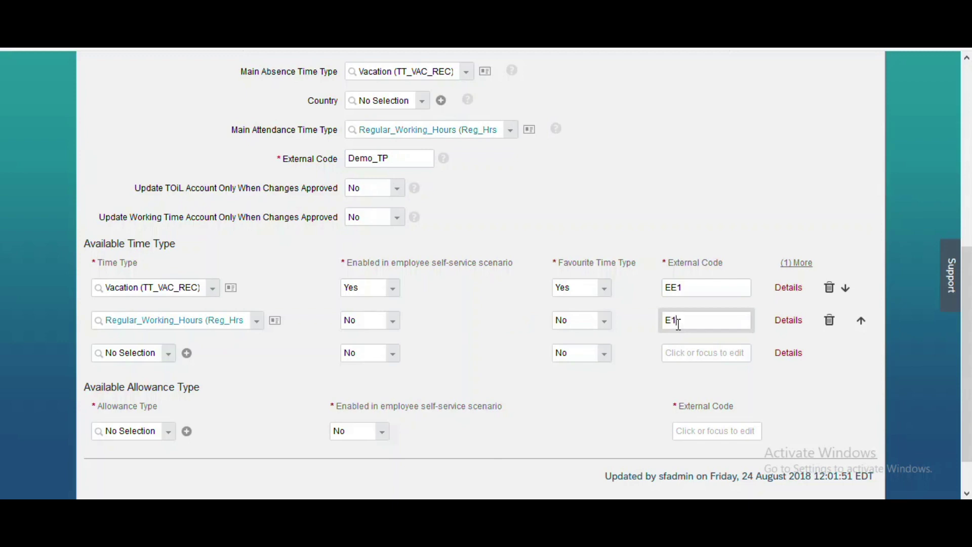
Add Knowledge Transfer Hrs (KT_Hrs) as an available time type with external code E2
click(131, 351)
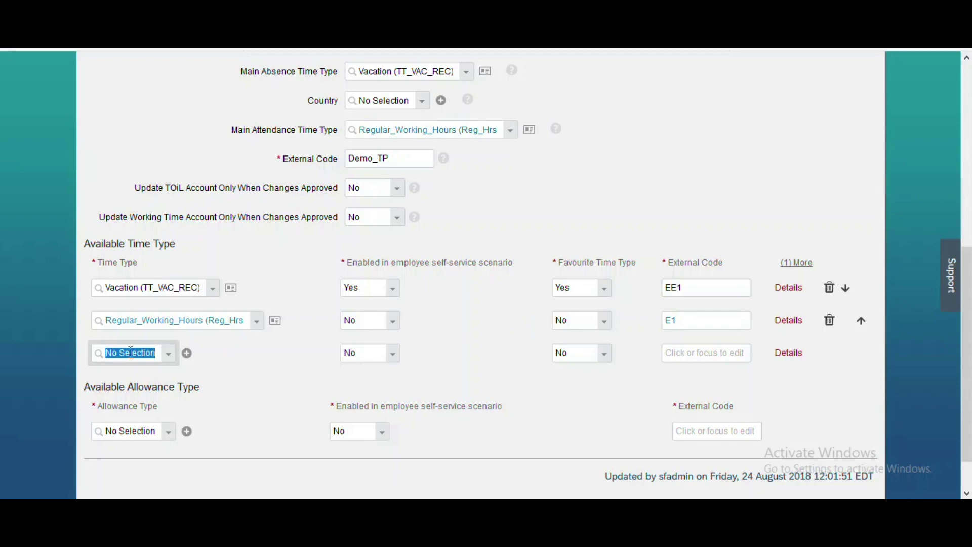
text(Know)
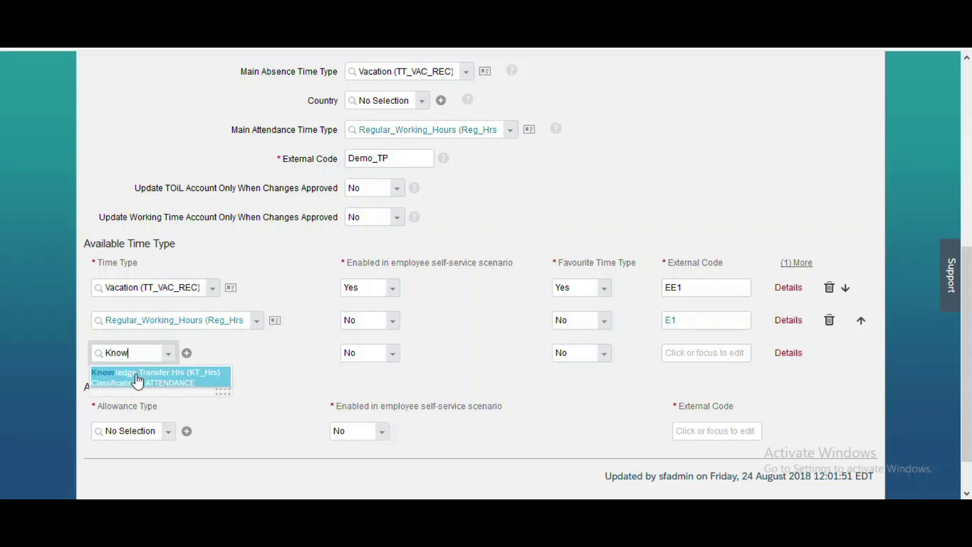
click(135, 376)
click(685, 352)
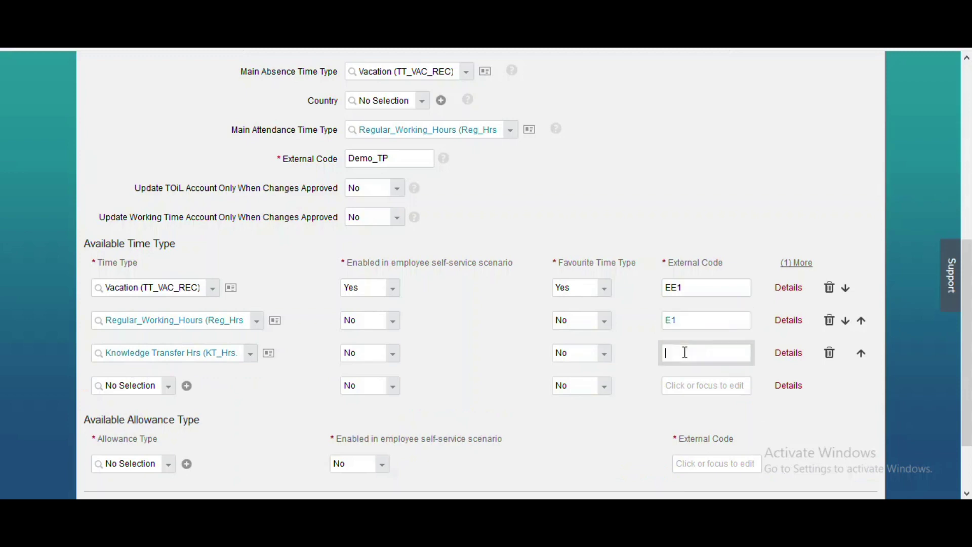
text(E2)
Add Client Visit Hrs (Clnt_hrs) as an available time type with external code E3
click(130, 386)
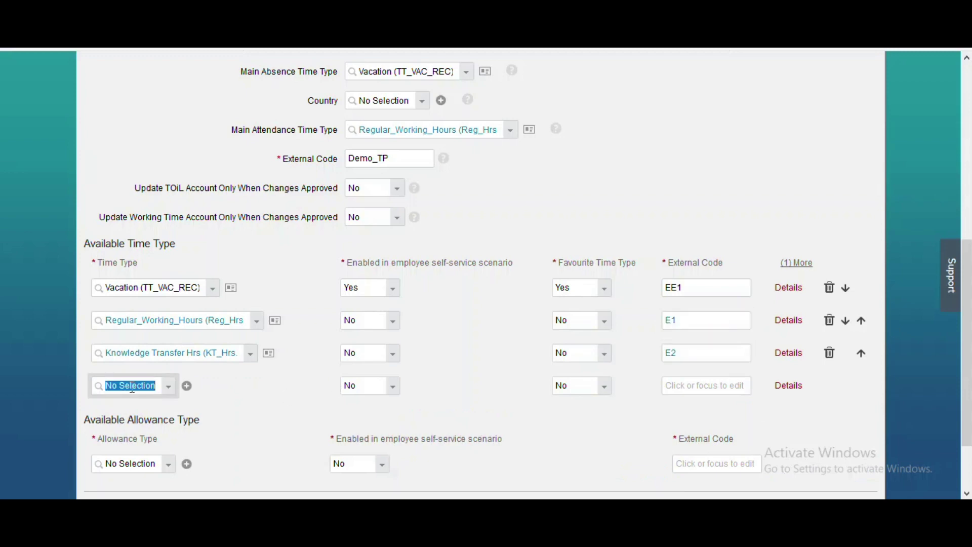
text(Client)
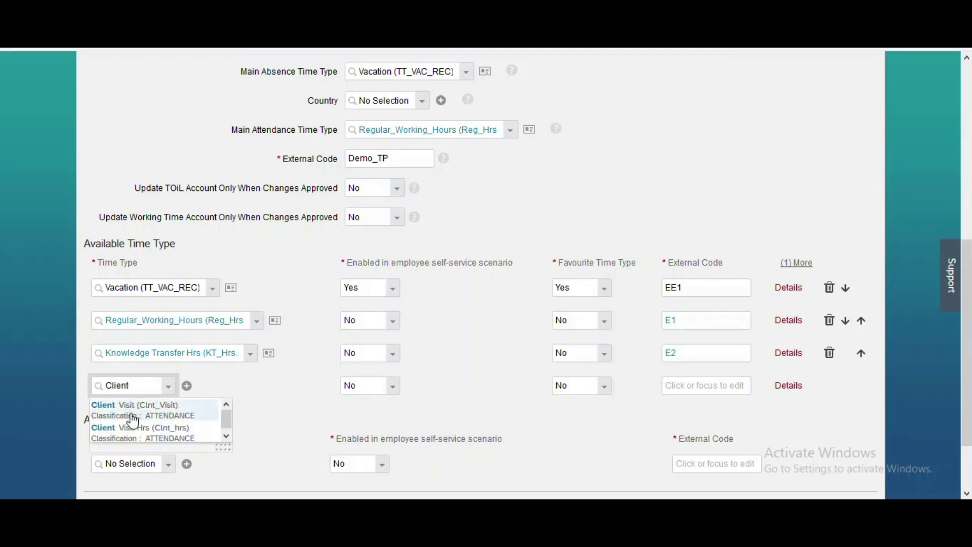
click(138, 438)
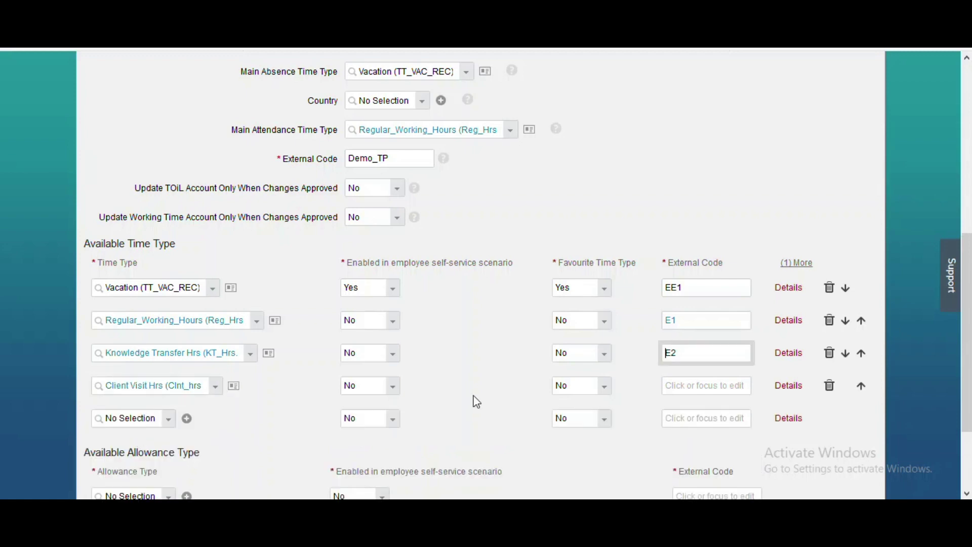
click(702, 386)
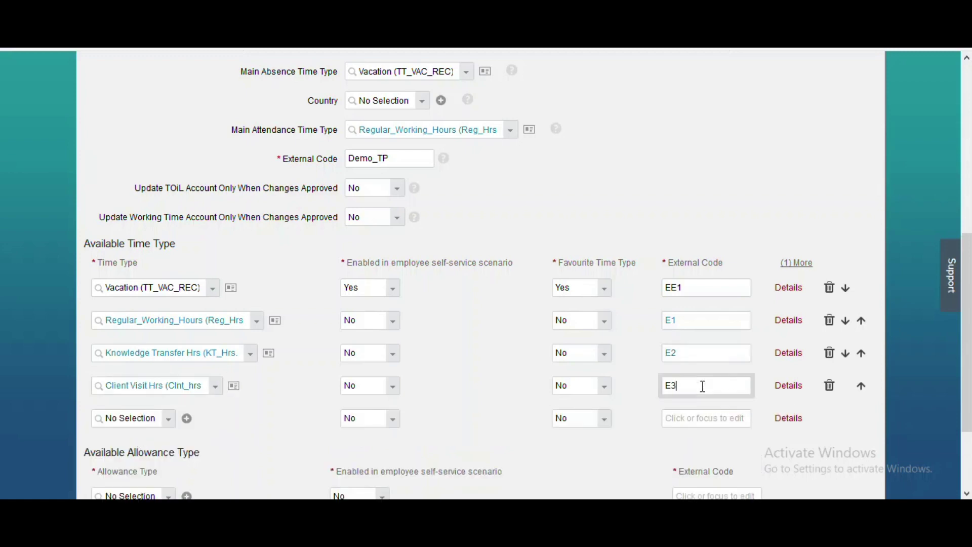
Add Conference Hrs (Conf_Hrs) as an available time type with external code E4
click(131, 425)
text(Conf)
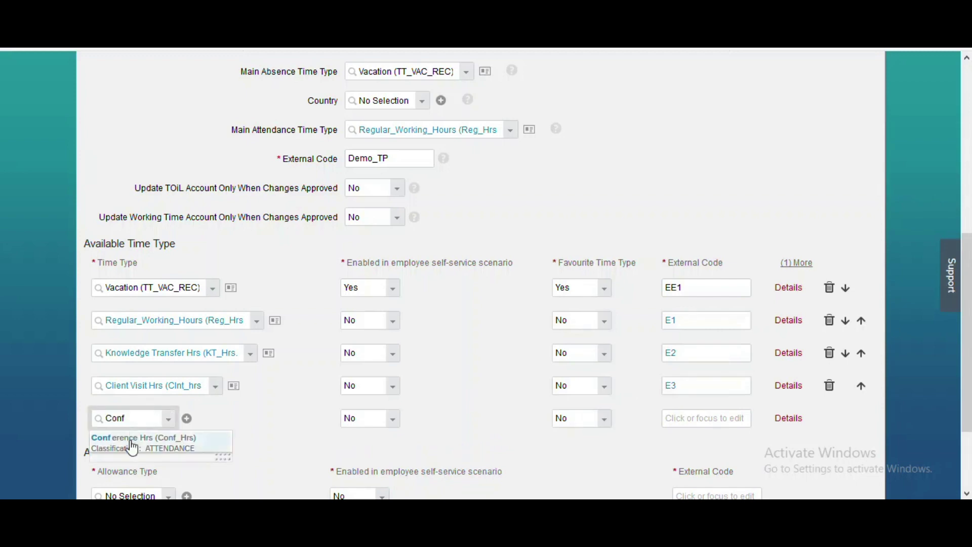
click(130, 438)
click(691, 418)
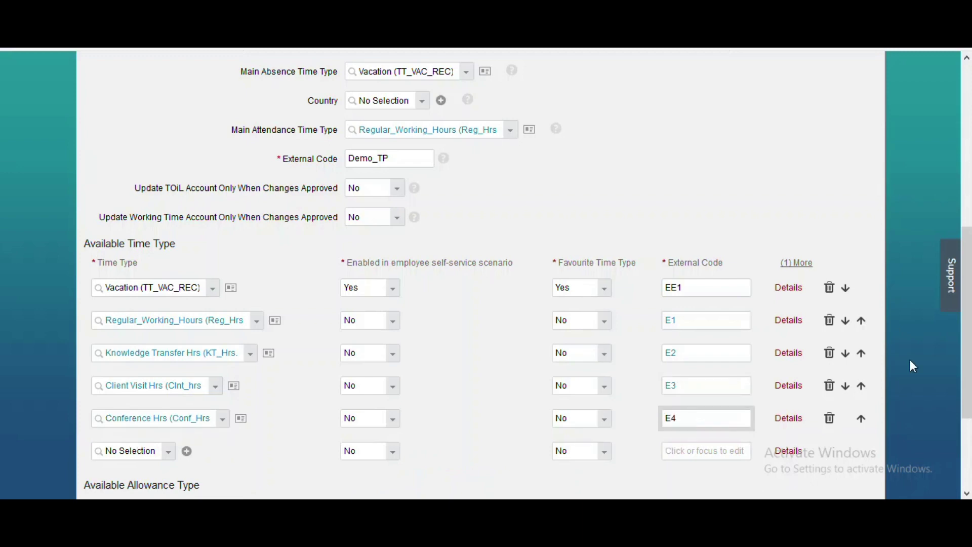
Enable the regular, knowledge transfer, client visit and conference time types for employee self-service and save the Demo Time Profile
scroll(435, 249, down, 3)
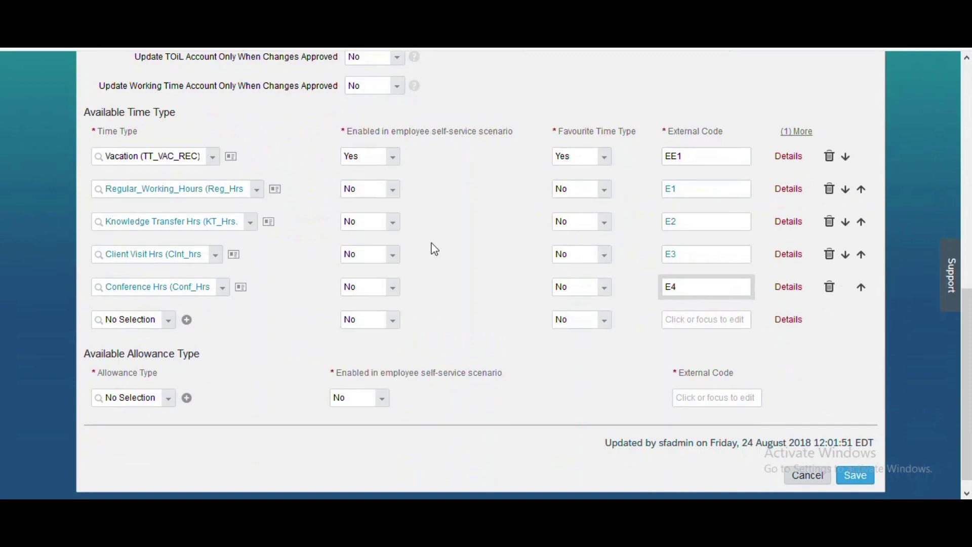
click(392, 190)
click(368, 224)
click(392, 223)
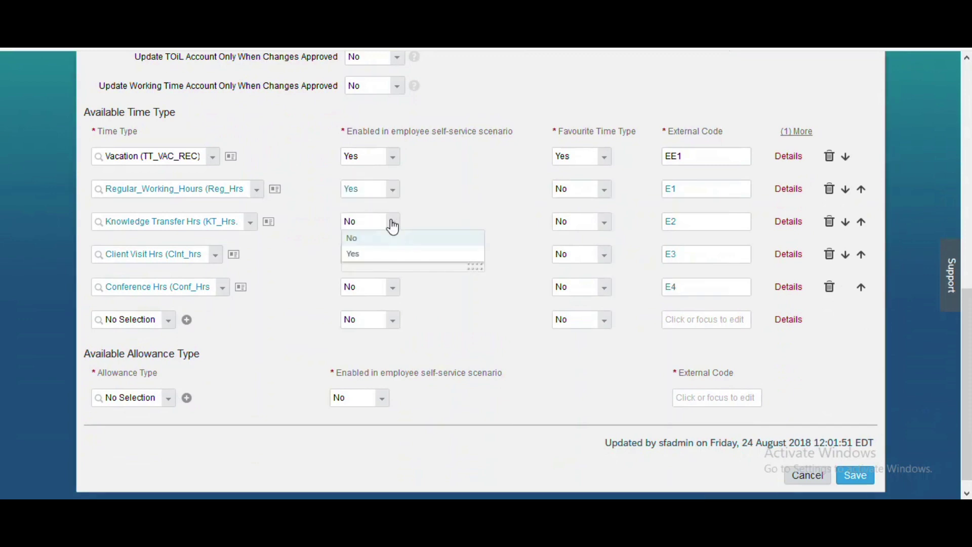
click(354, 259)
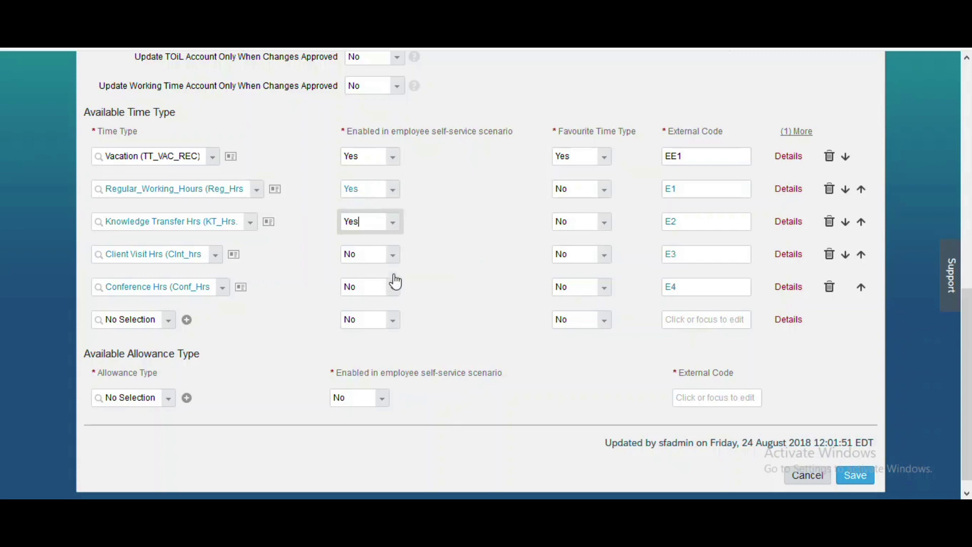
click(393, 256)
click(358, 289)
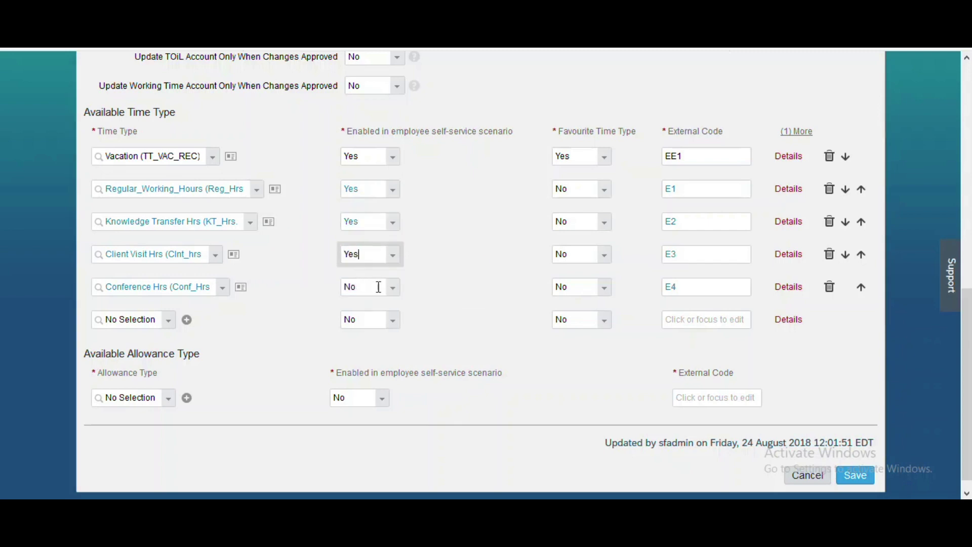
click(393, 287)
click(370, 319)
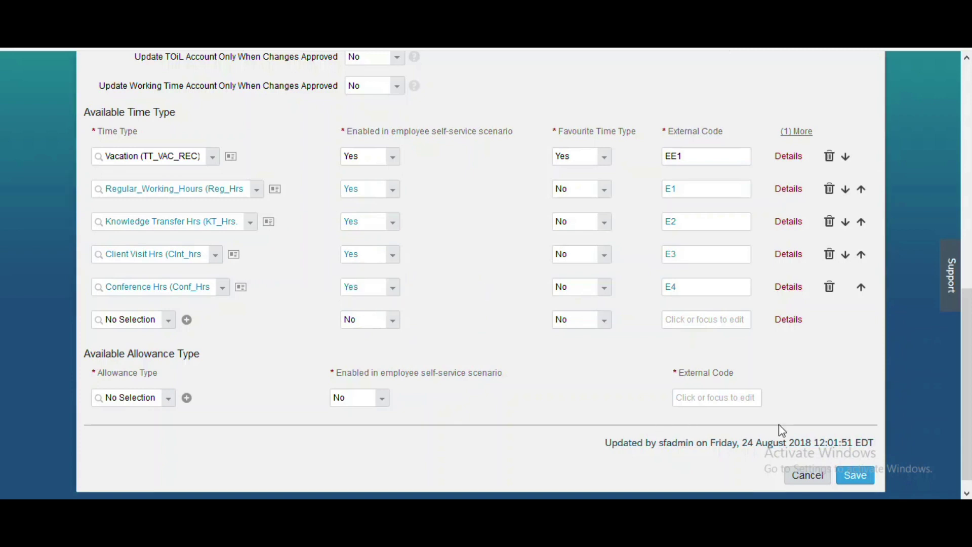
click(854, 476)
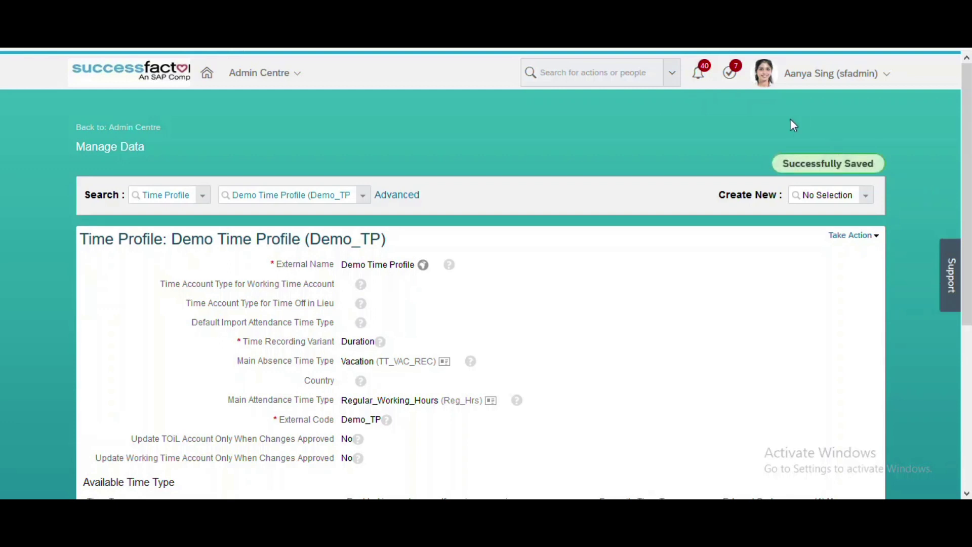
Search the people directory for the test employee and open that employee's quick card
click(628, 77)
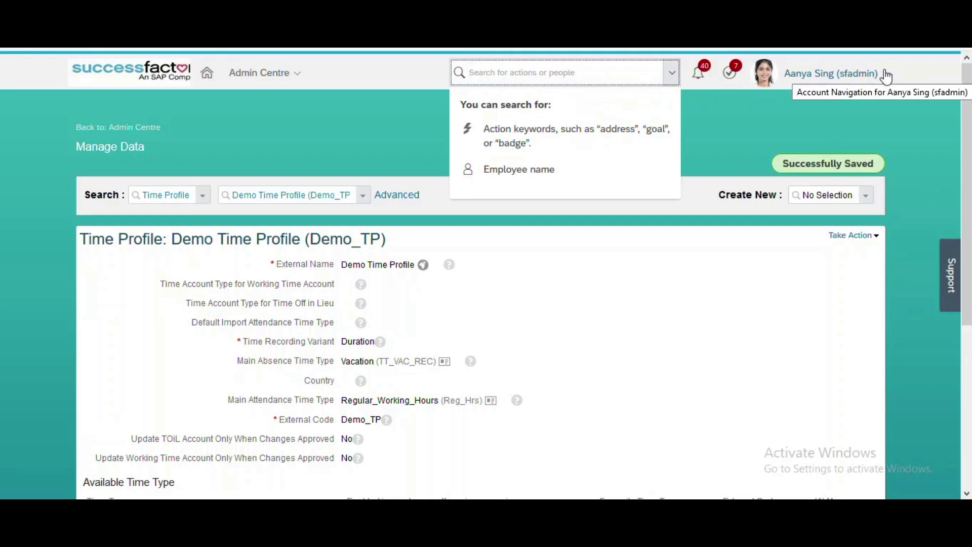
text(test)
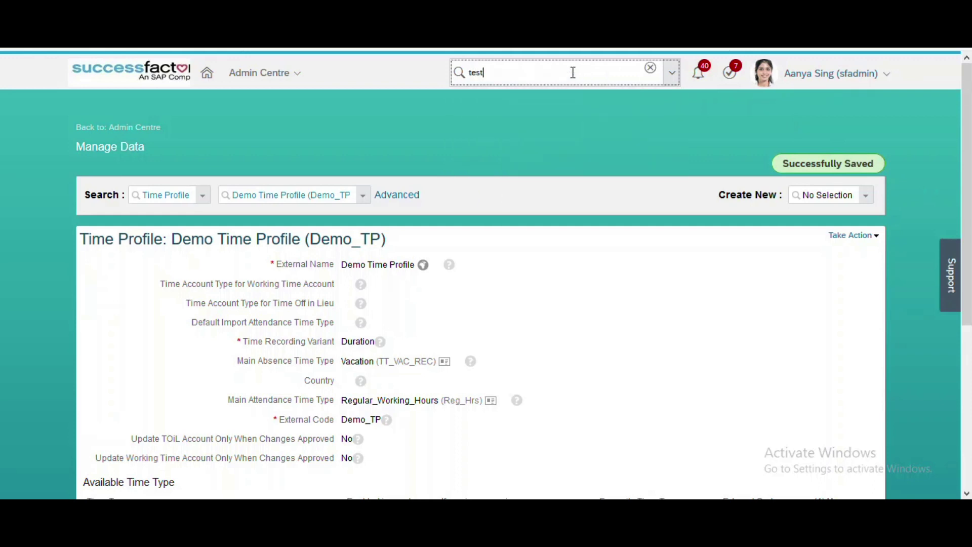
text( emplo)
click(520, 112)
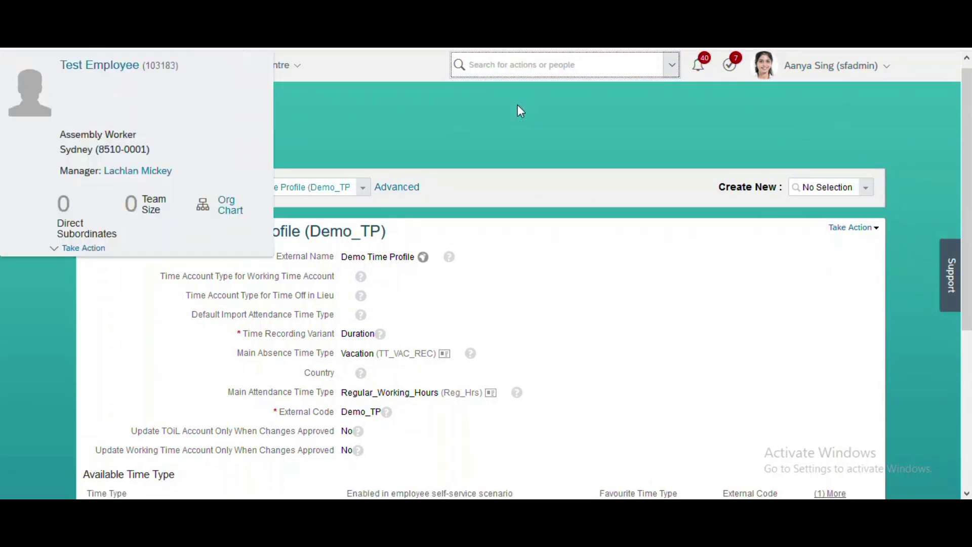
Open the test employee's profile and bring up the 24 Aug 2018 New Hire job information record for editing from the Position Information history
click(127, 66)
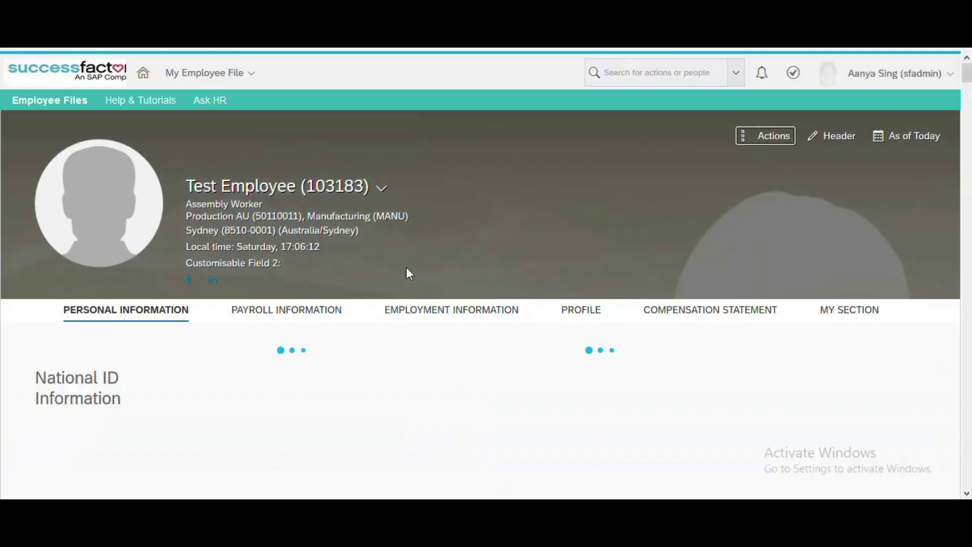
click(423, 303)
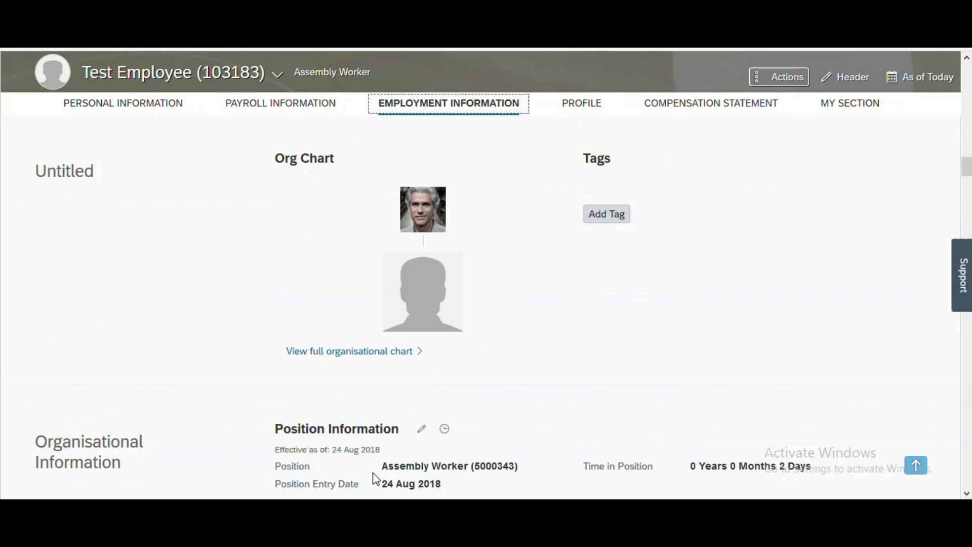
click(445, 429)
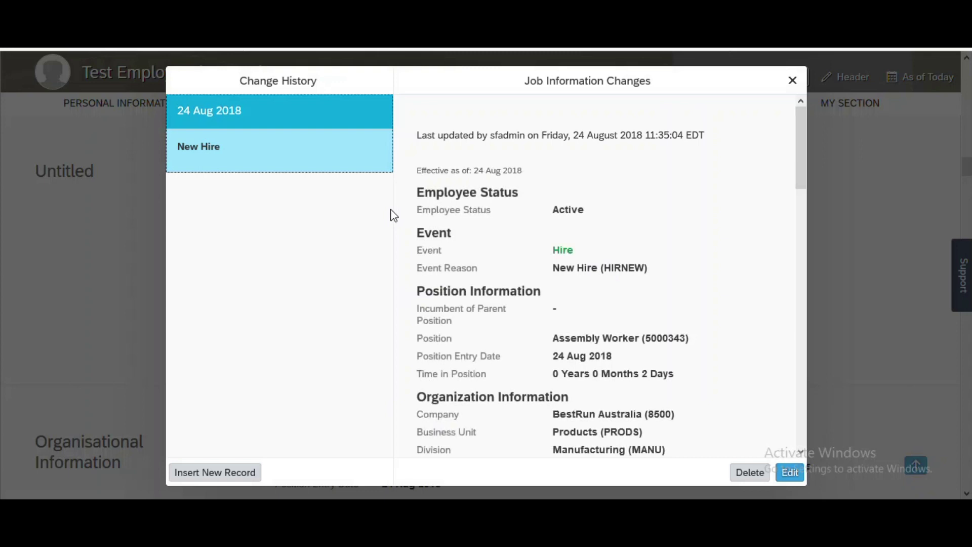
click(786, 470)
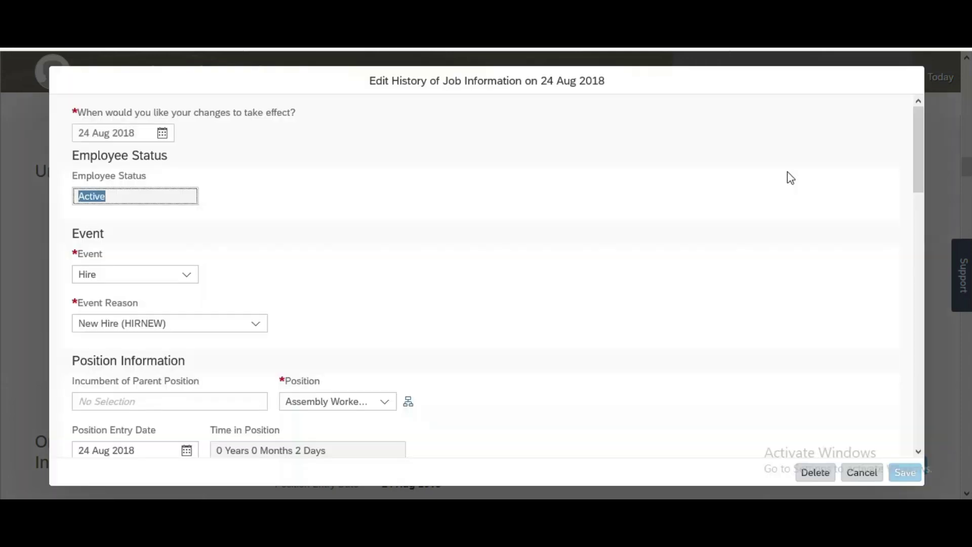
Set the Time Recording Profile to Test_TRP in the job information record, save it and close the change history
drag(919, 165, 909, 446)
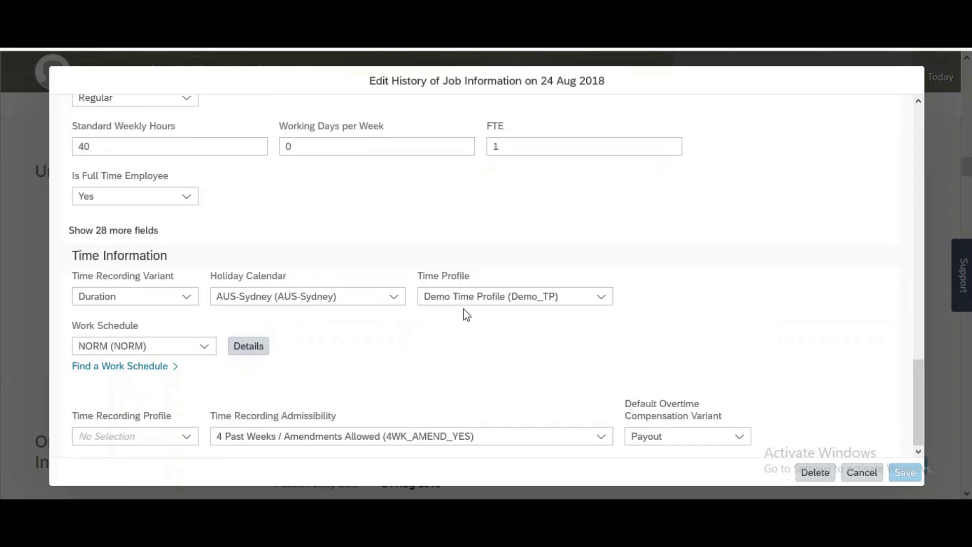
click(140, 436)
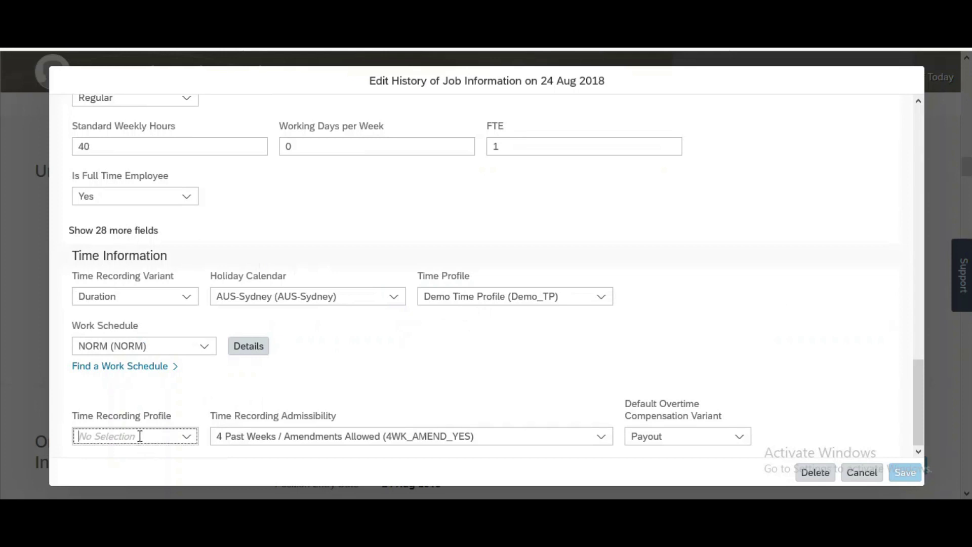
text(test)
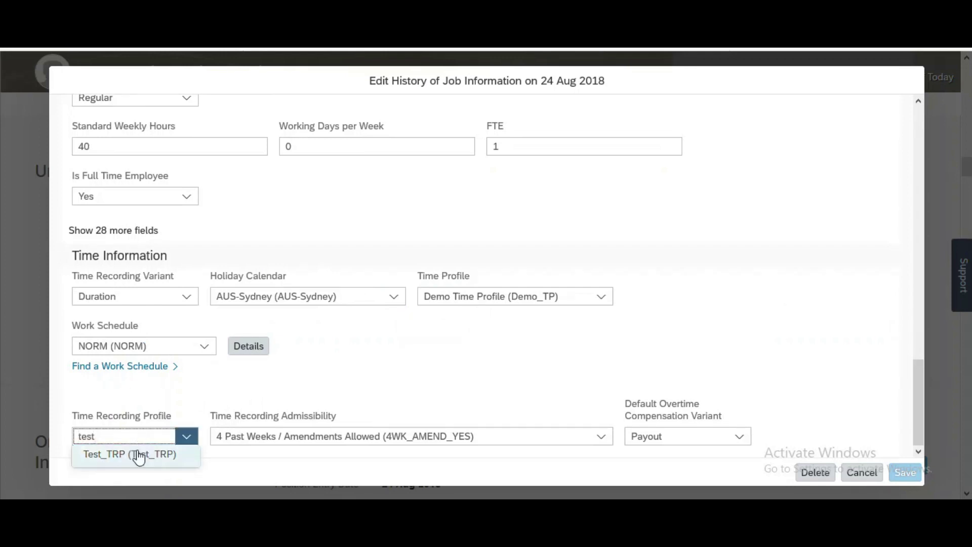
click(138, 459)
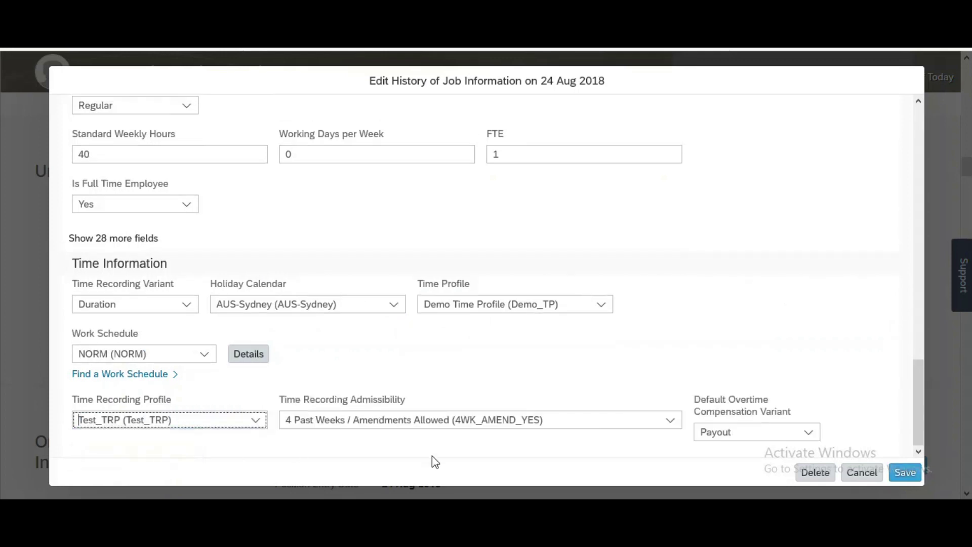
click(910, 472)
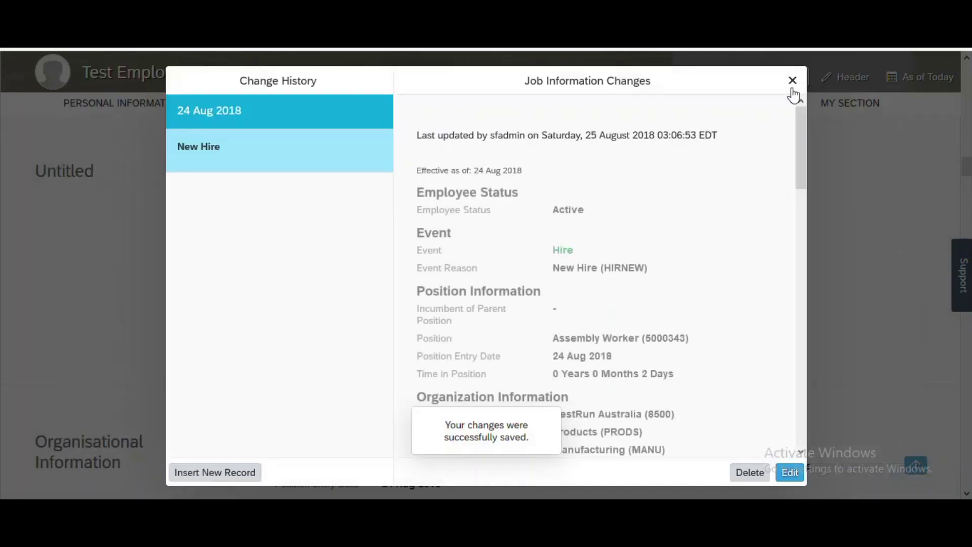
click(792, 81)
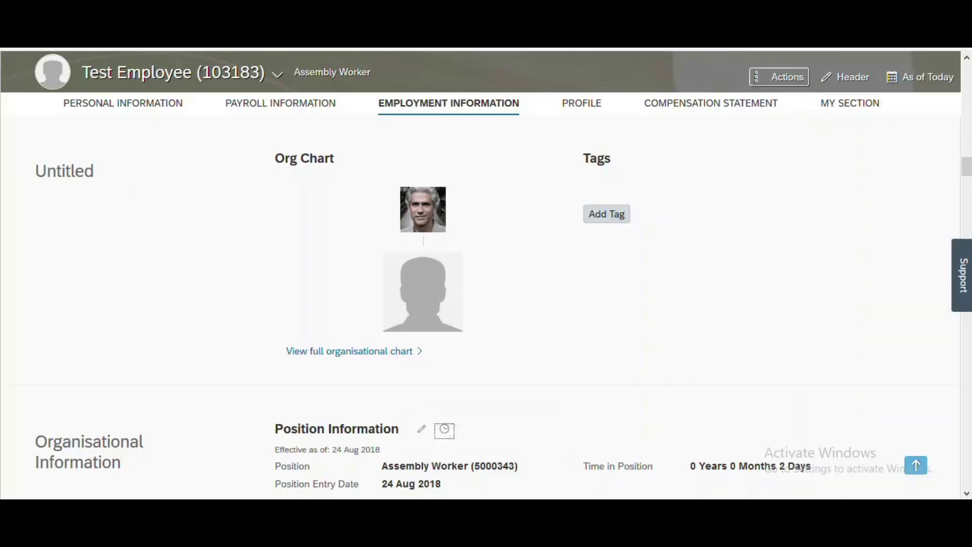
Switch to acting on behalf of the test employee by choosing that employee as the proxy target user
drag(966, 167, 967, 72)
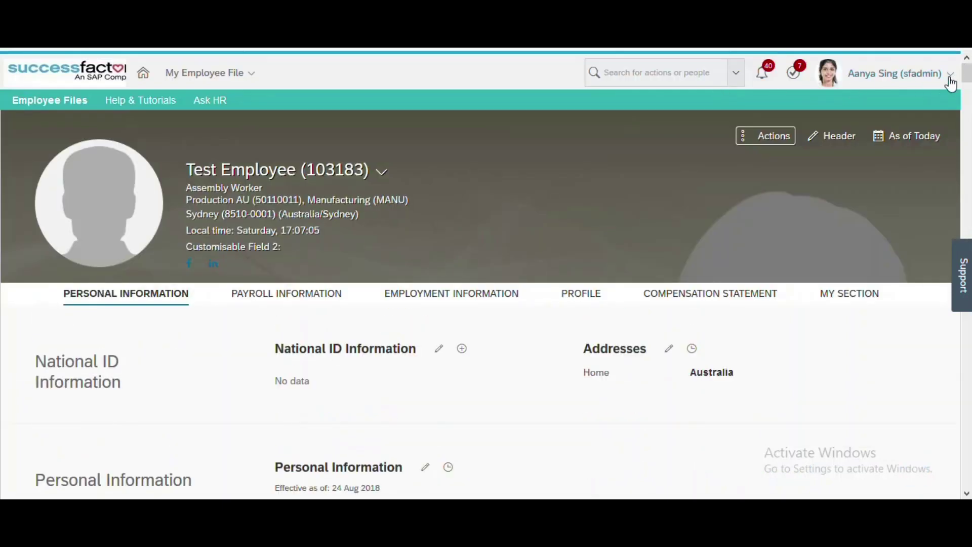
click(948, 75)
click(861, 100)
click(517, 280)
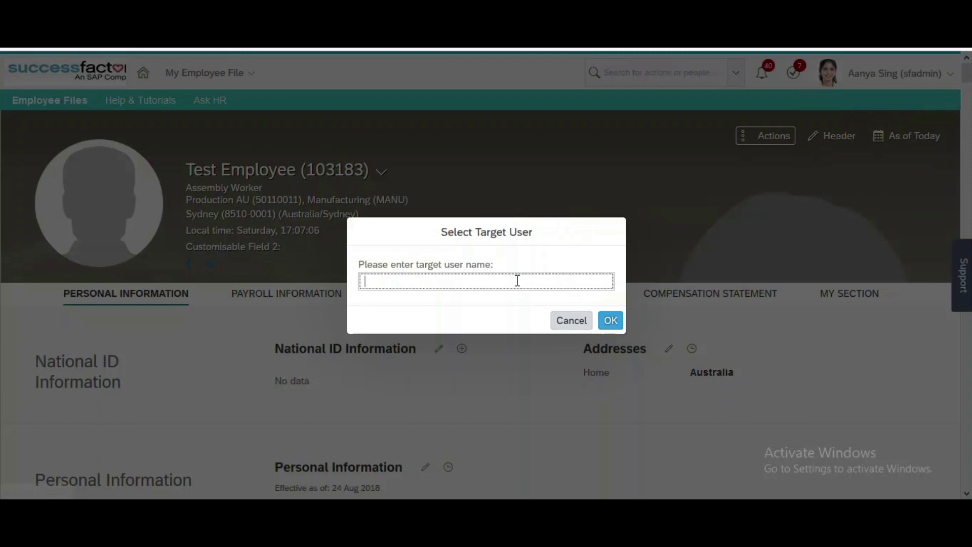
text(Test employee)
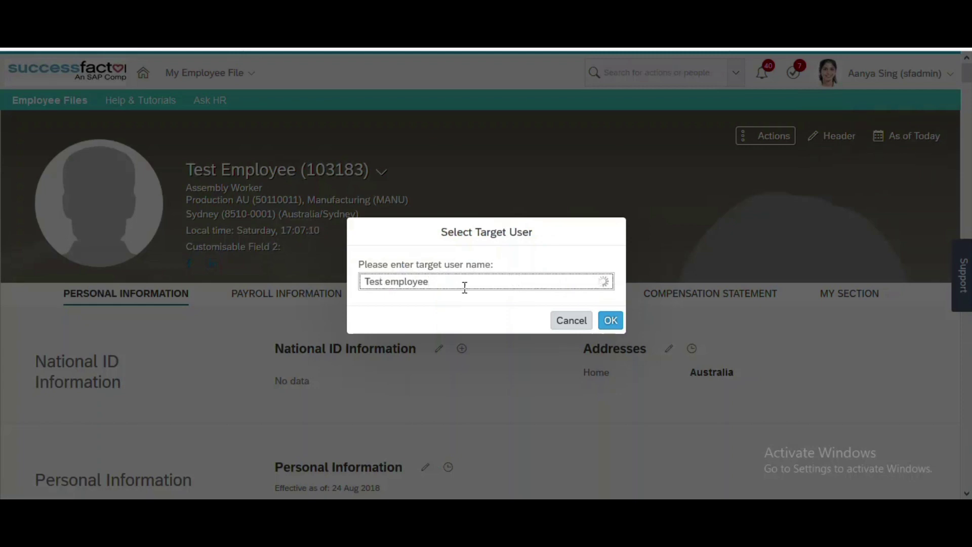
click(430, 306)
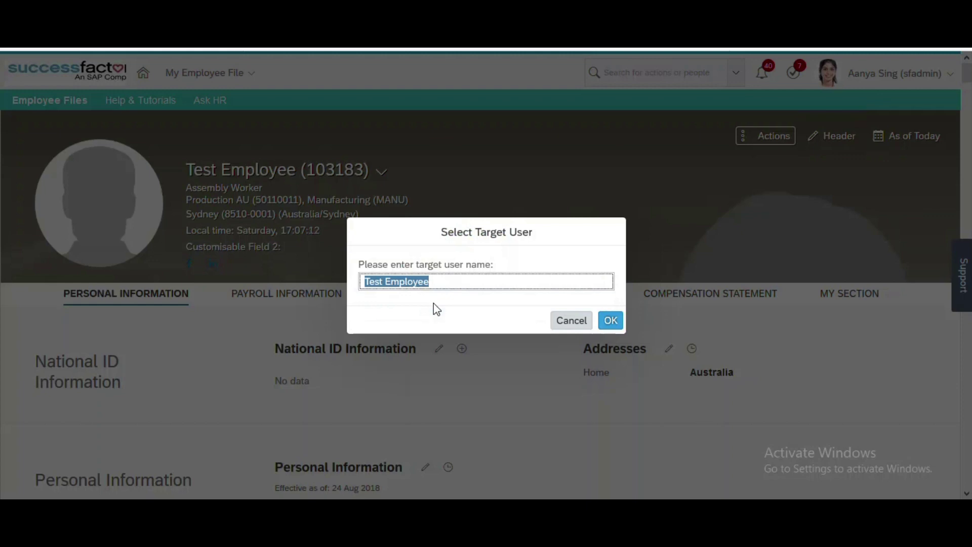
click(615, 324)
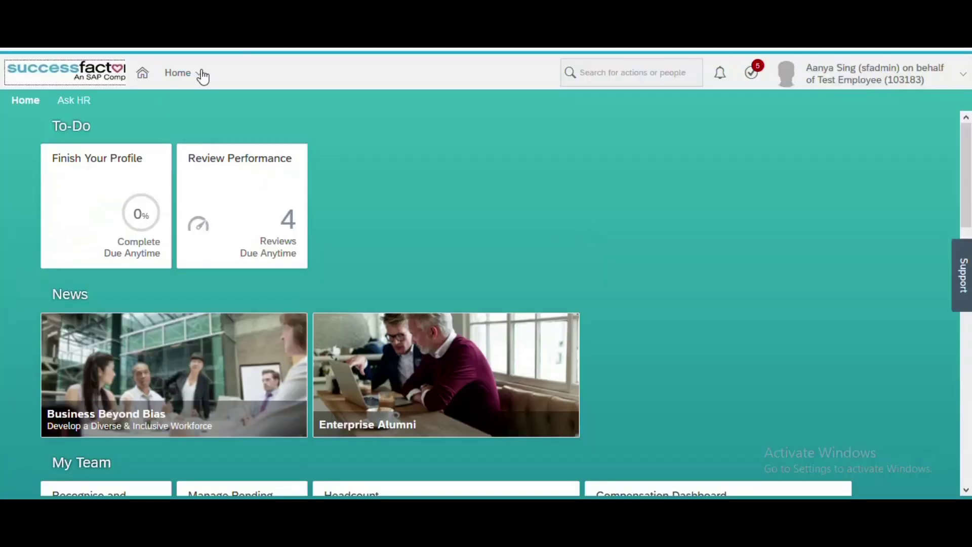
Go to My Employee File and open the Time Sheet from the Time Off section
click(202, 75)
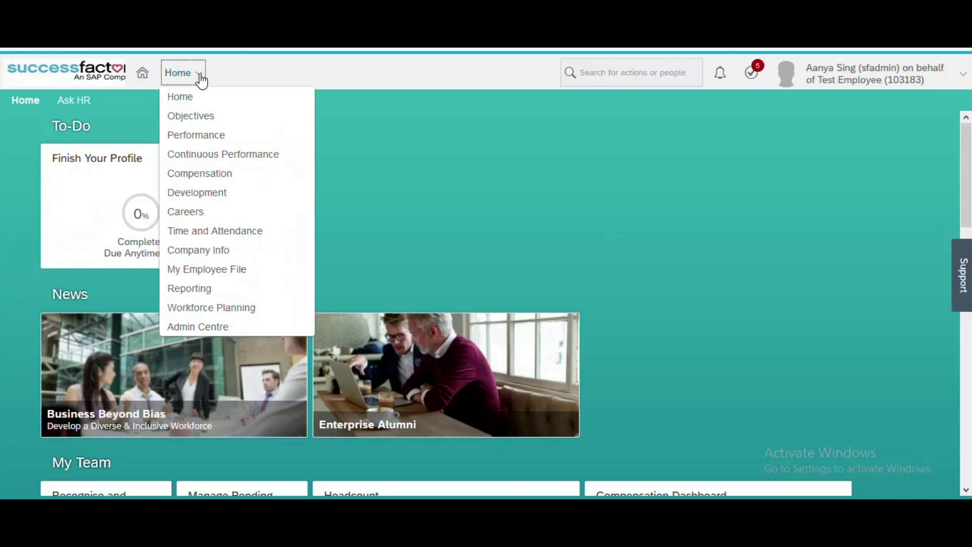
click(197, 271)
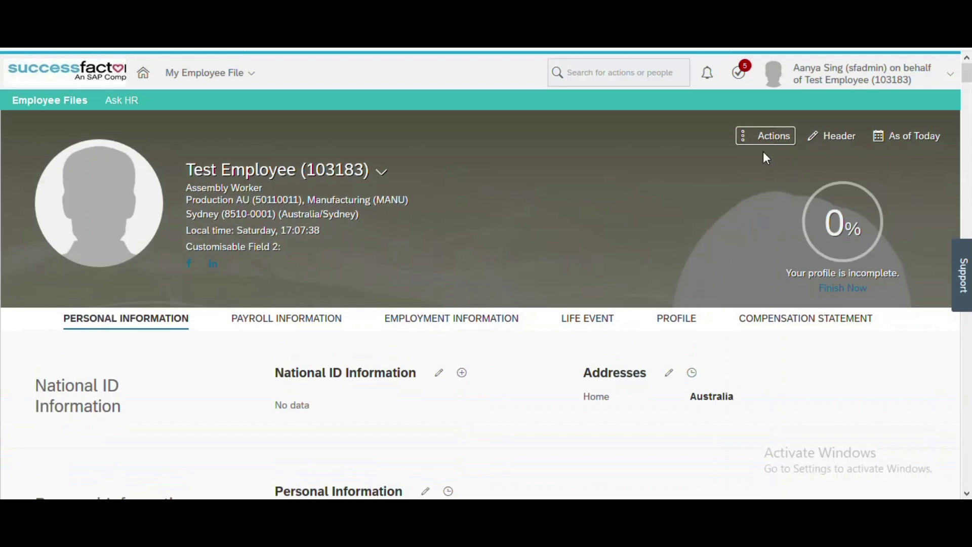
drag(967, 76, 967, 119)
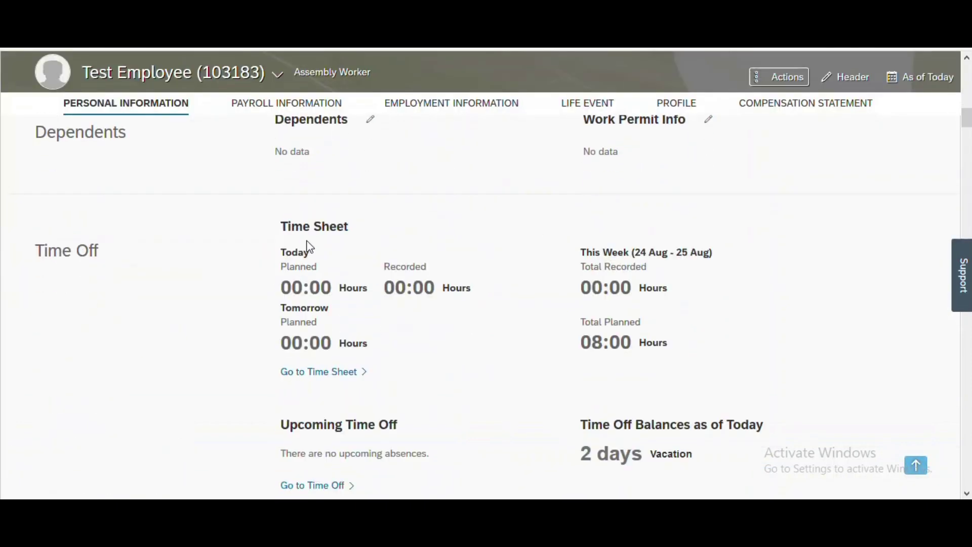
click(312, 373)
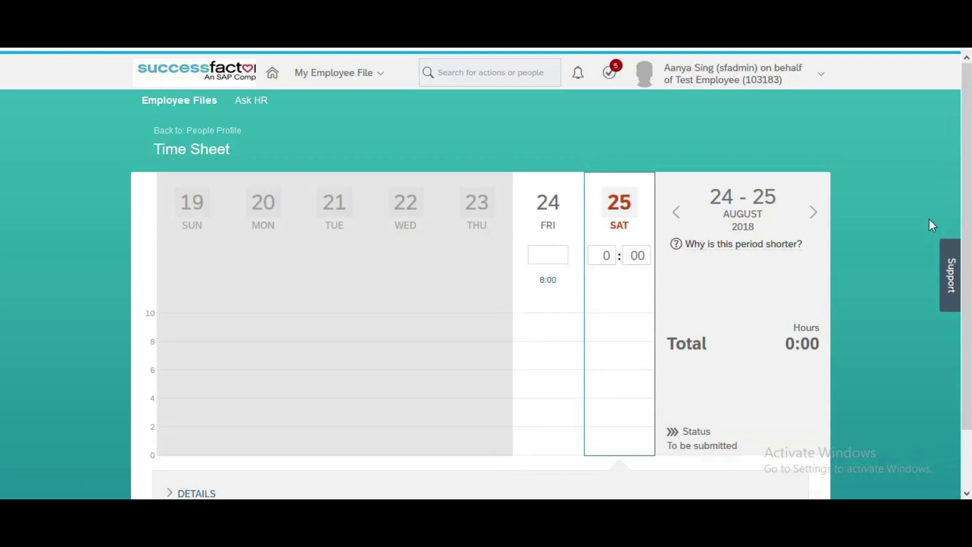
Expand the time sheet's details and go to the week of 26 August to 1 September 2018
drag(966, 222, 966, 280)
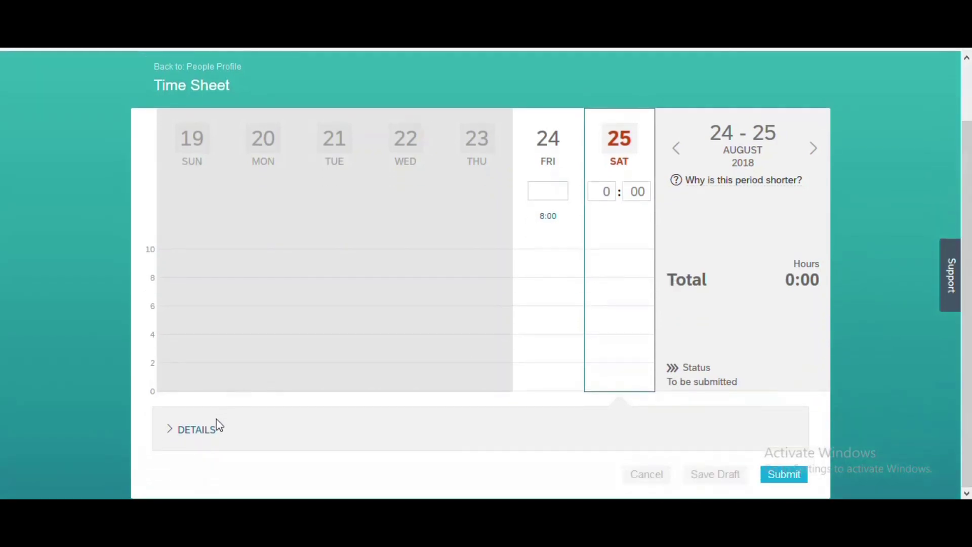
click(196, 432)
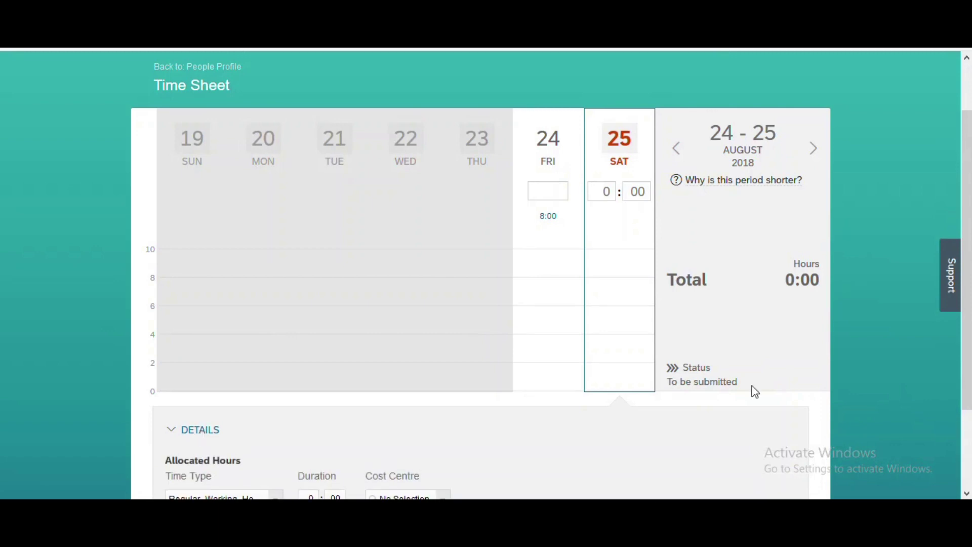
drag(966, 258, 966, 279)
click(813, 121)
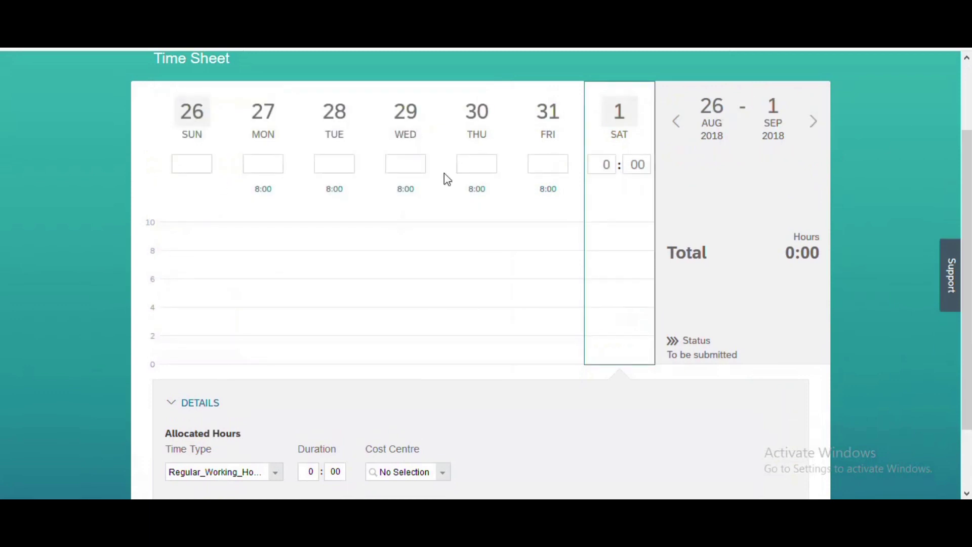
Record 8:00 hours of Regular_Working_Hours for Sunday the 26th
click(210, 166)
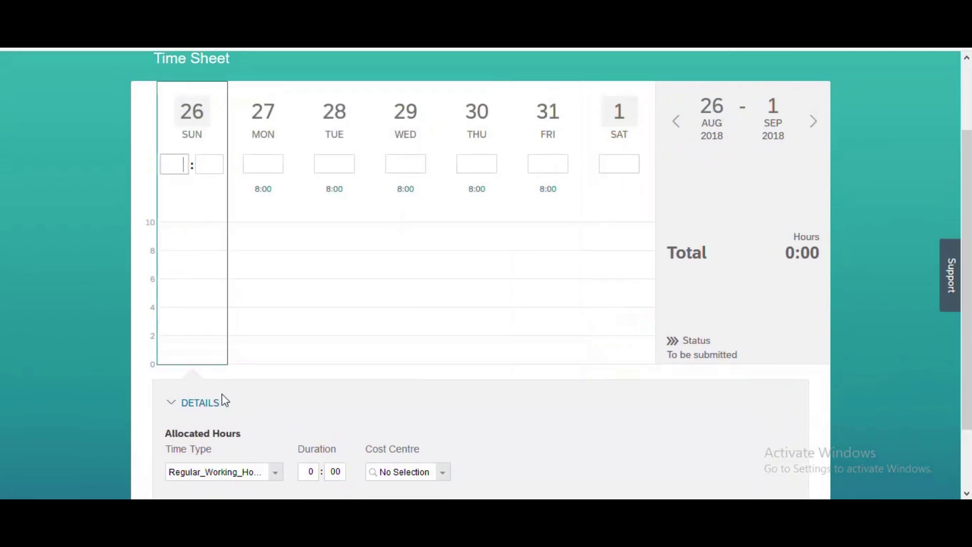
scroll(569, 400, down, 1)
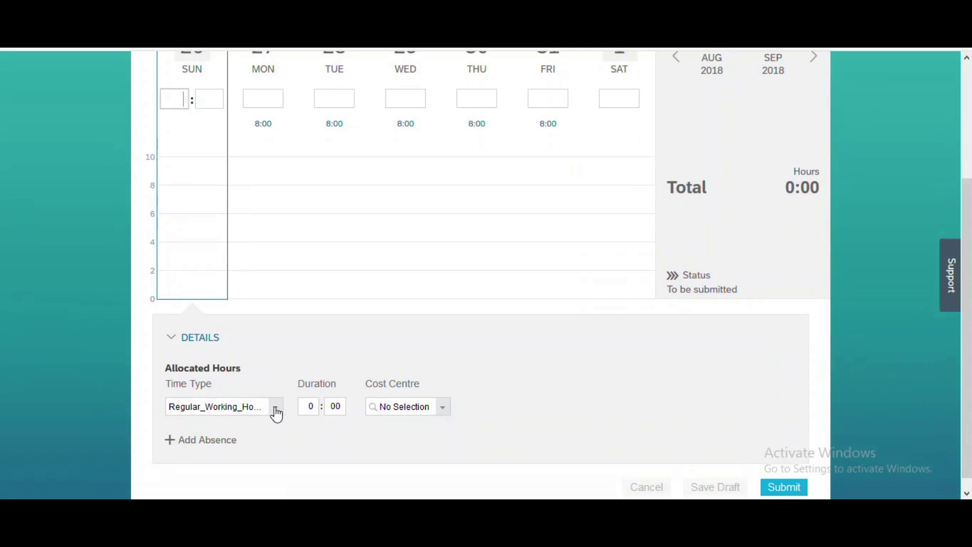
click(313, 408)
text(8)
click(337, 408)
text(00)
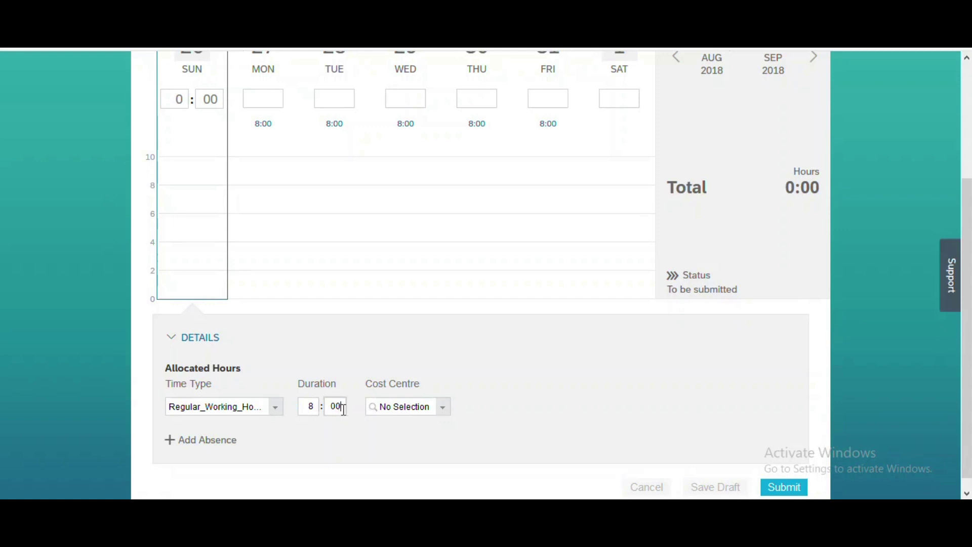
click(511, 361)
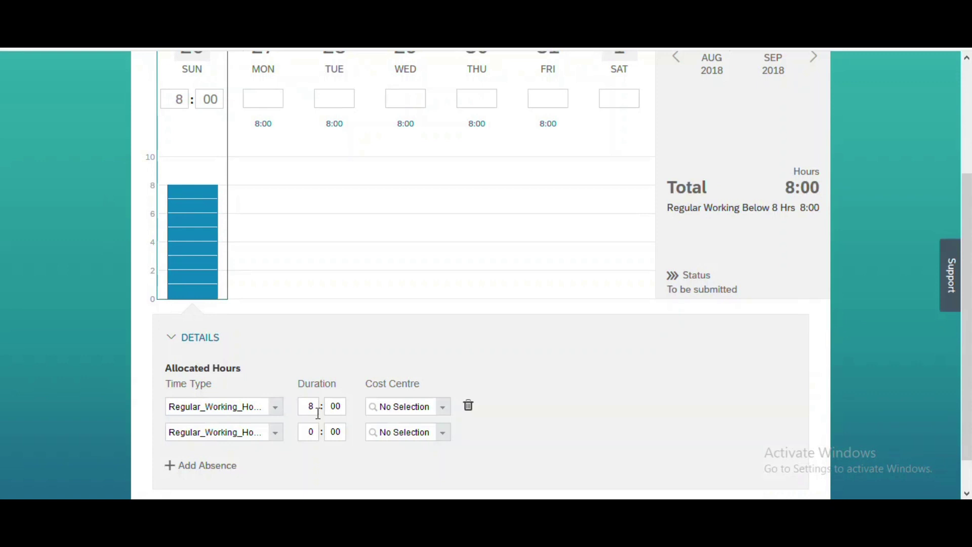
Add a Knowledge Transfer entry of 2:00 hours for Sunday the 26th
mouse_move(183, 197)
click(276, 440)
click(220, 385)
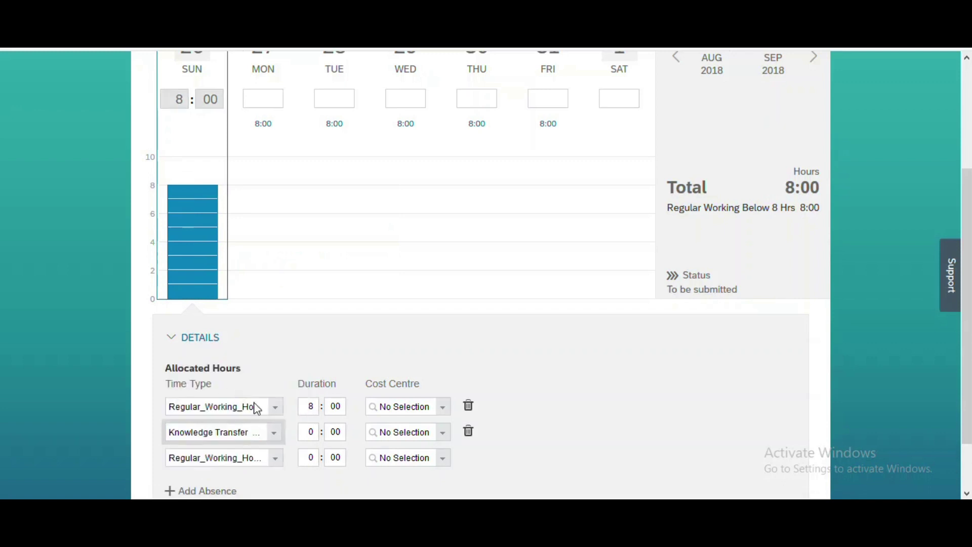
click(315, 432)
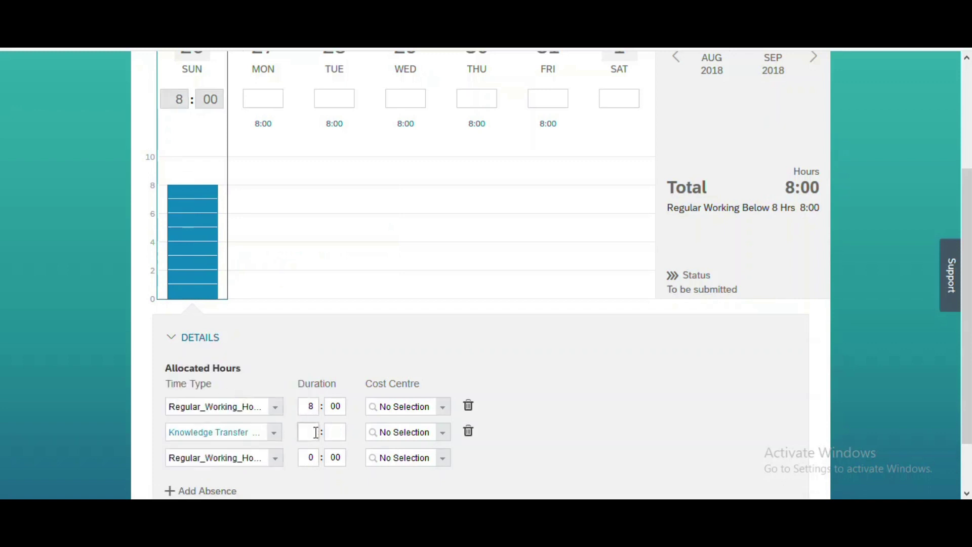
text(2)
click(338, 432)
text(00)
click(551, 434)
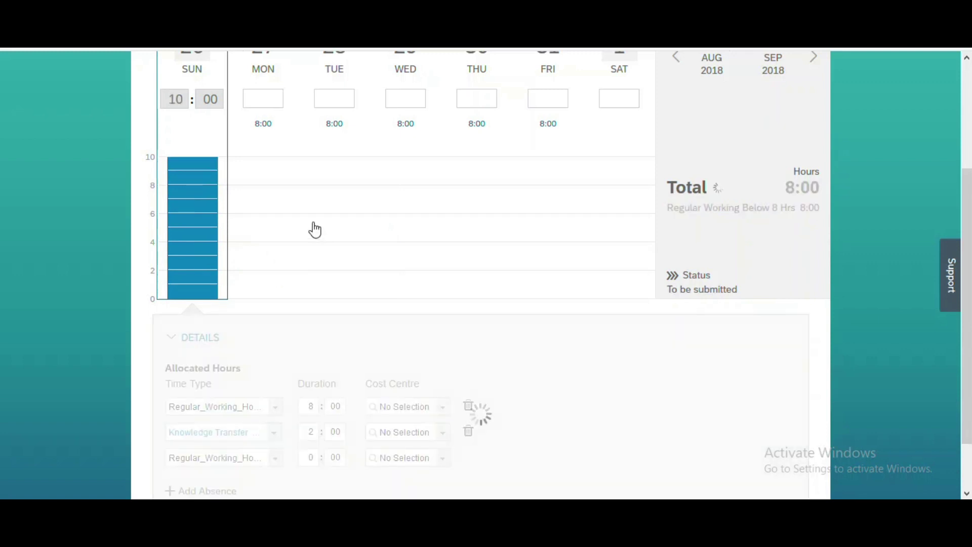
Record 8 hours of Regular_Working_Hours for Monday the 27th
click(263, 103)
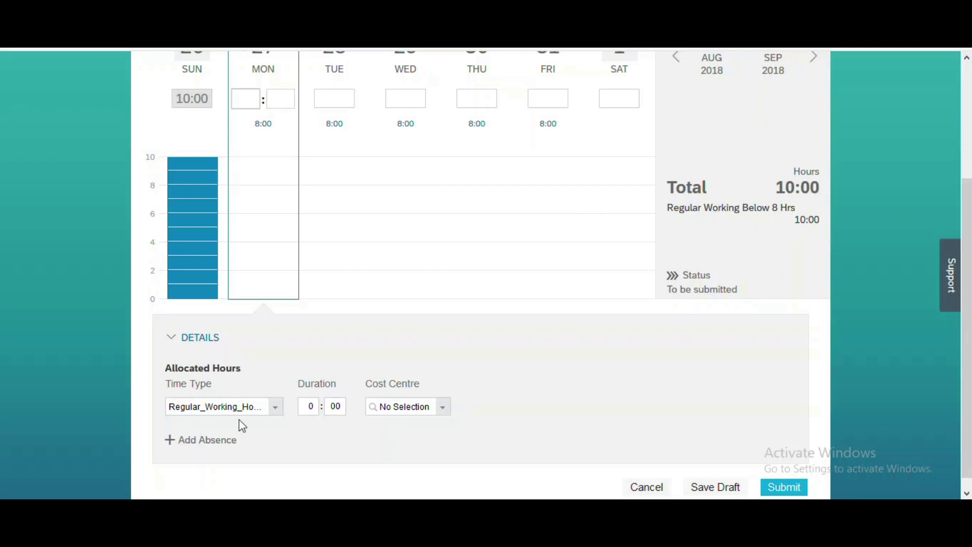
click(318, 410)
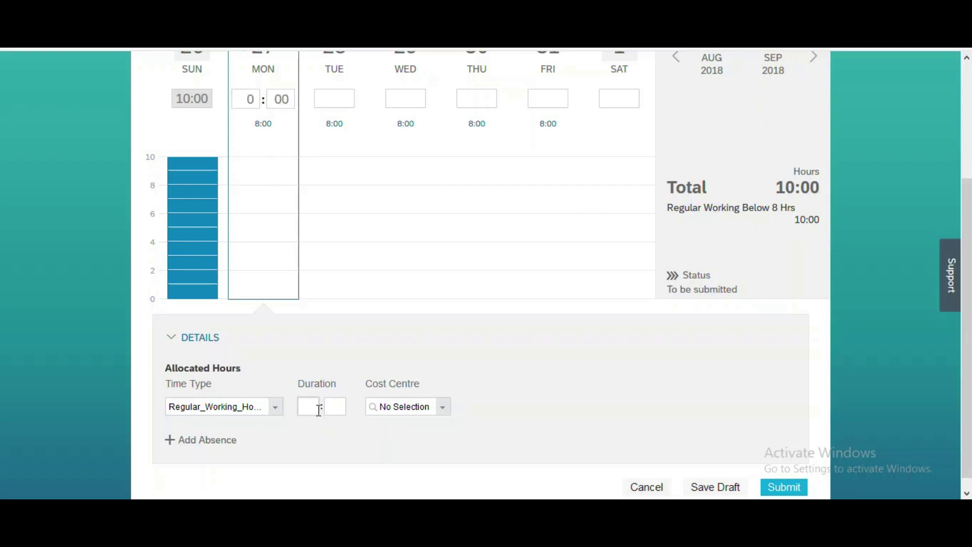
text(8)
click(486, 410)
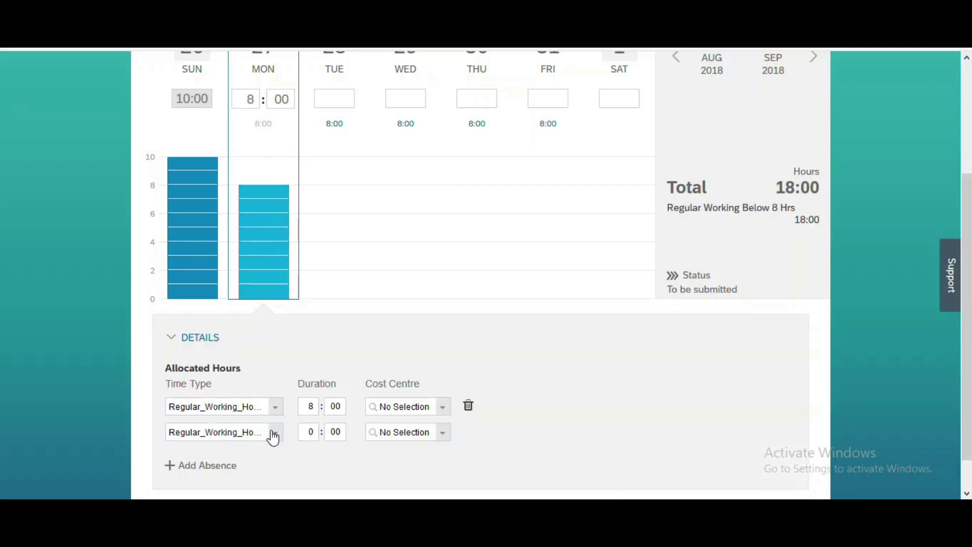
Add a Client Visit Hrs entry of 2 hours for Monday the 27th
click(273, 433)
click(215, 403)
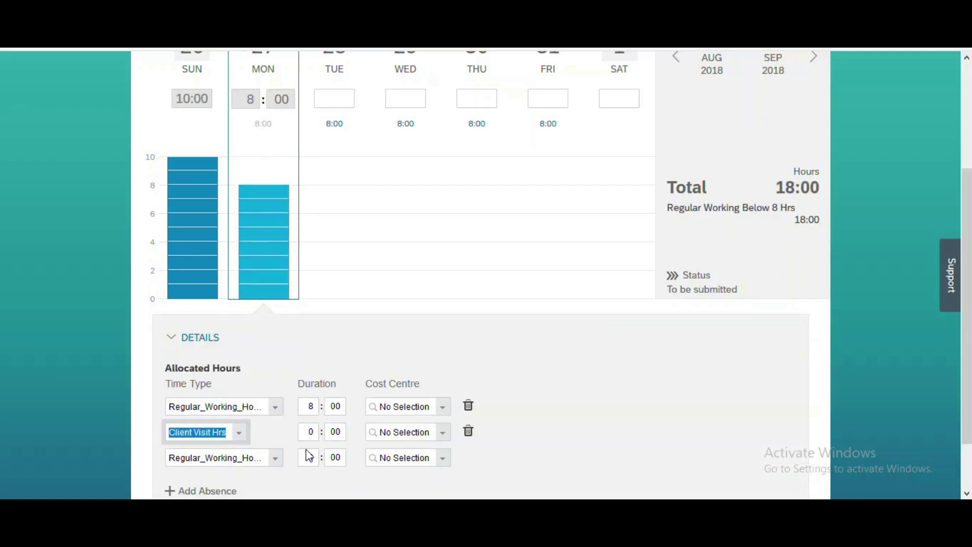
click(316, 432)
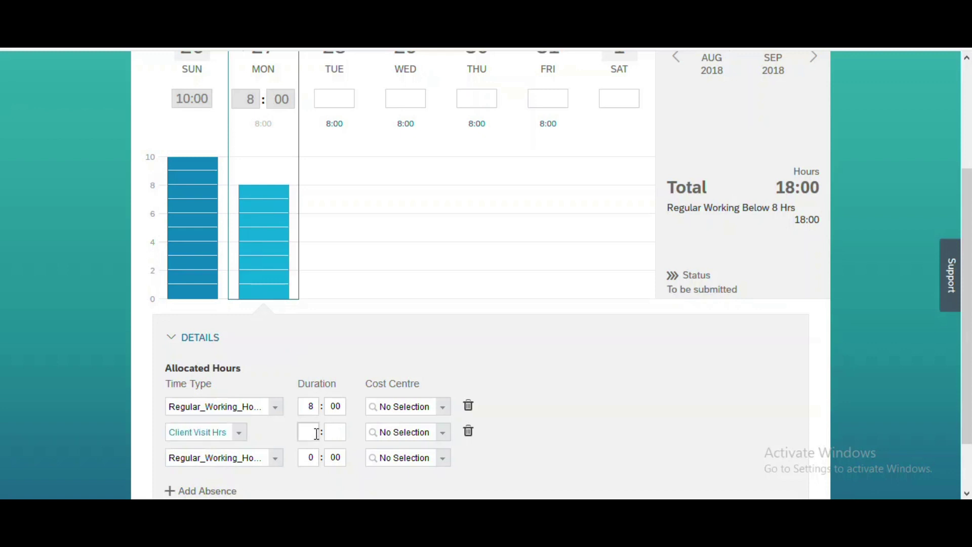
text(2)
click(599, 393)
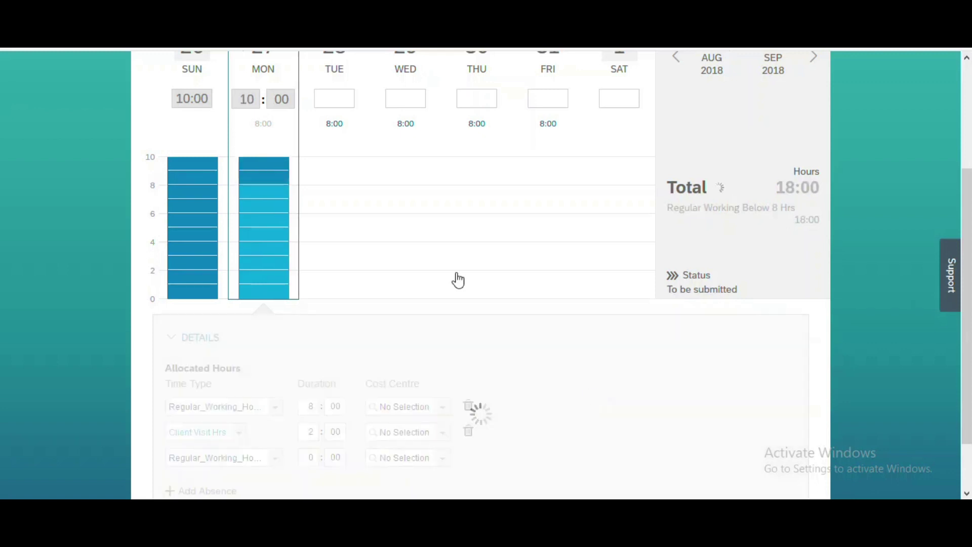
Record 10 hours of Regular_Working_Hours for Tuesday the 28th
click(338, 171)
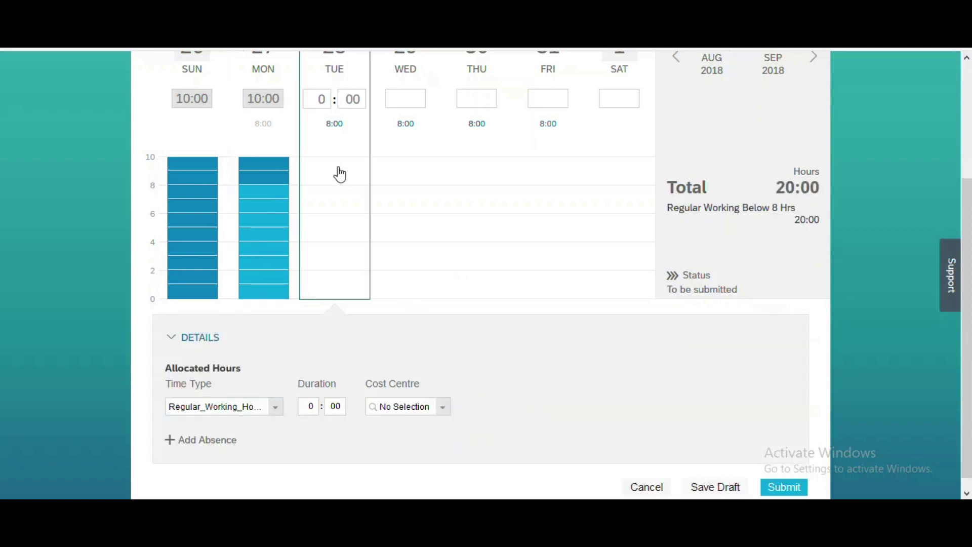
click(316, 407)
text(10)
click(531, 398)
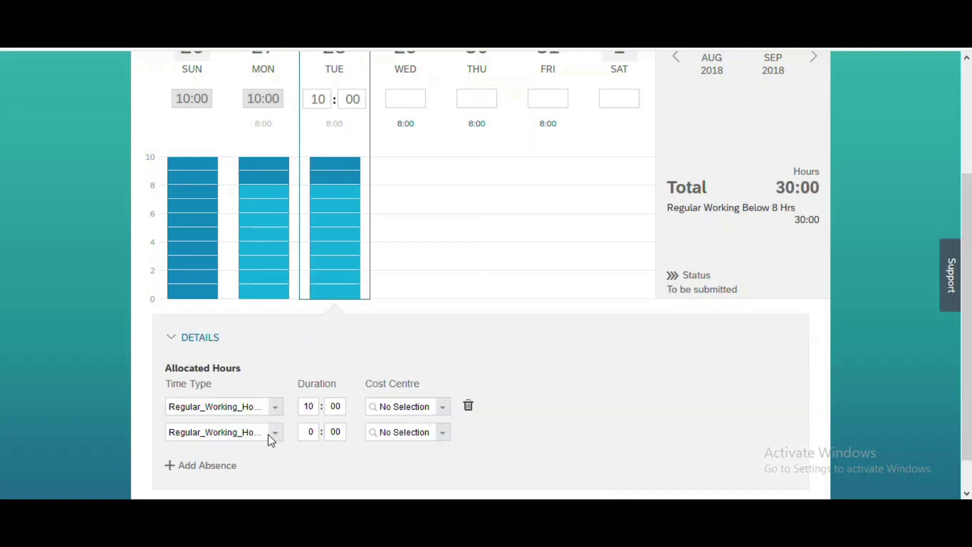
Add a Conference Hrs entry of 1 hour for Tuesday the 28th
click(276, 434)
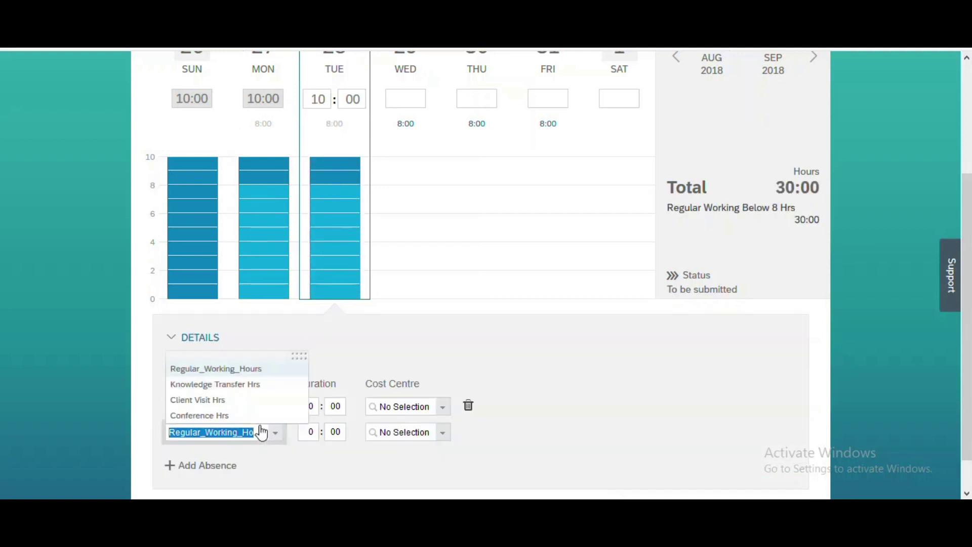
click(235, 415)
click(311, 432)
text(1)
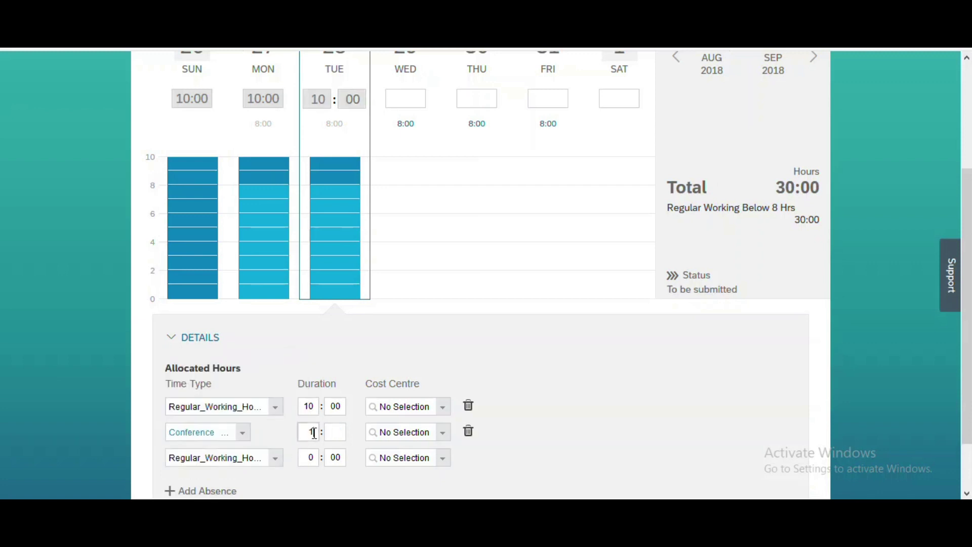
click(600, 414)
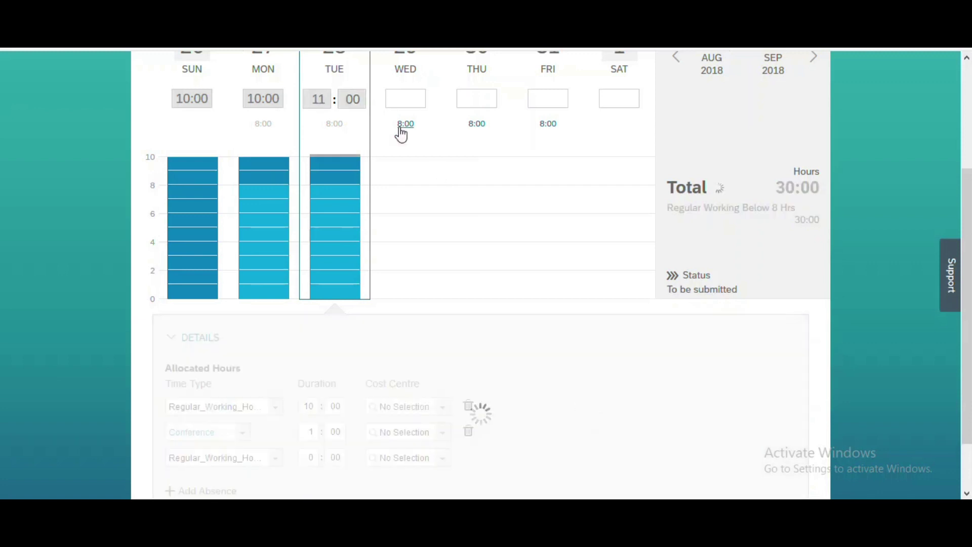
Record 7 hours of Regular_Working_Hours for Wednesday the 29th
click(401, 175)
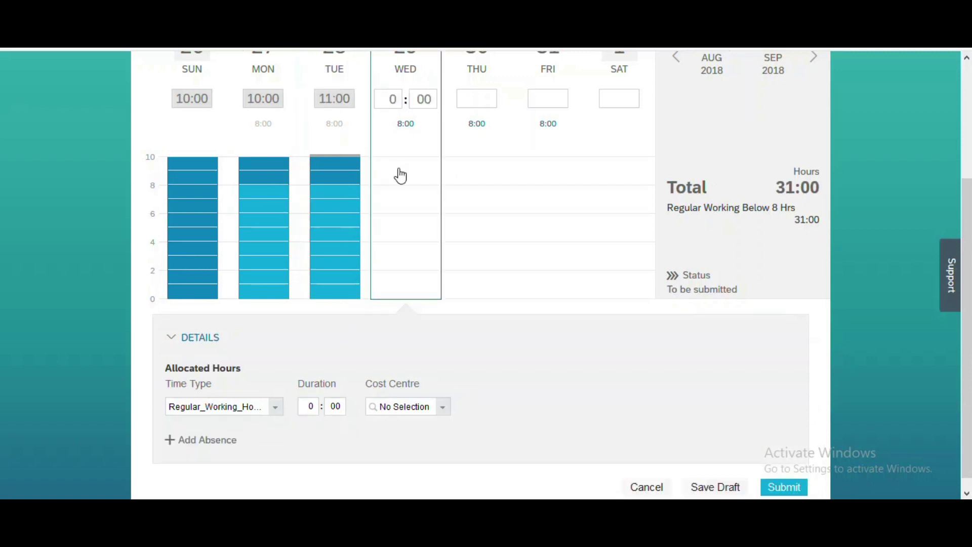
click(312, 408)
text(7)
click(548, 408)
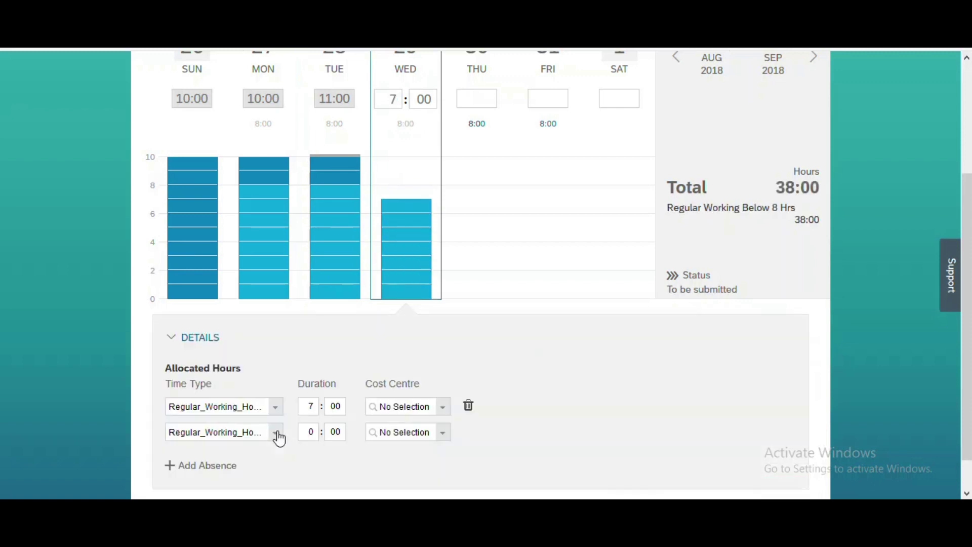
Add a Knowledge Transfer Hrs entry of 3 hours for Wednesday the 29th
click(274, 433)
click(227, 389)
click(314, 431)
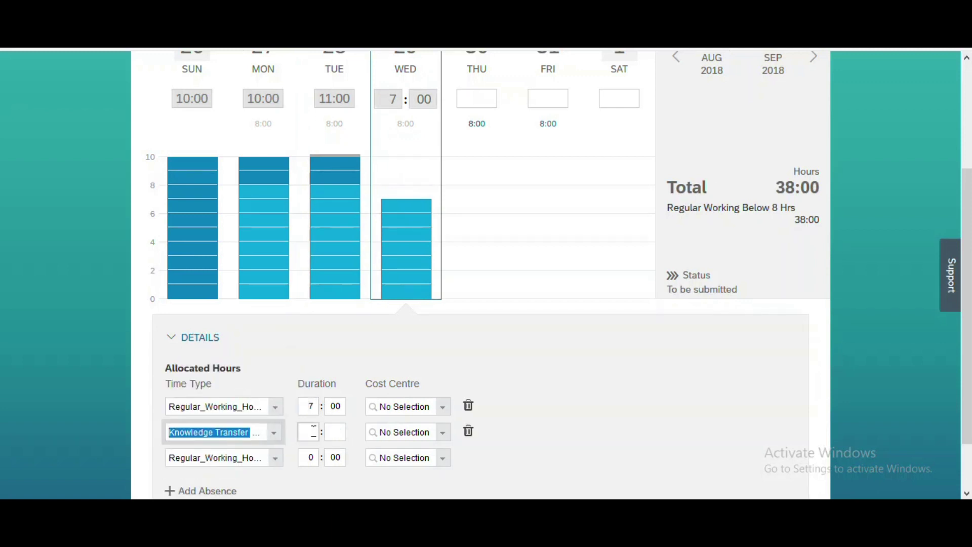
text(3)
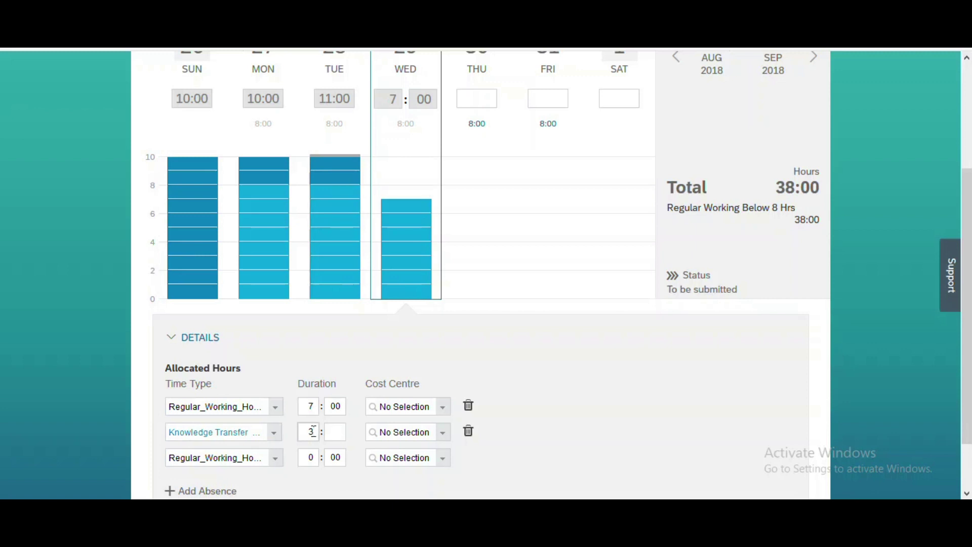
click(526, 370)
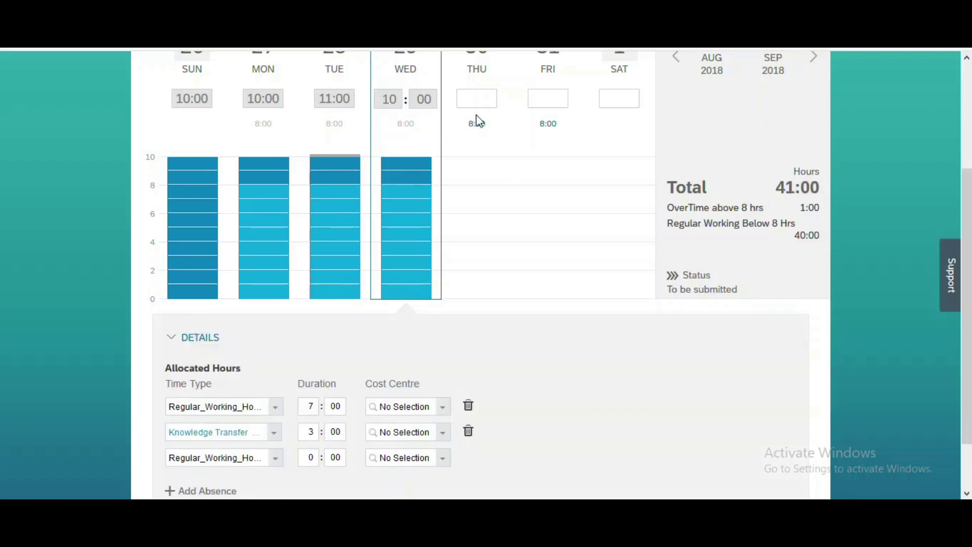
Record 8 hours of Regular_Working_Hours for Thursday the 30th
click(476, 122)
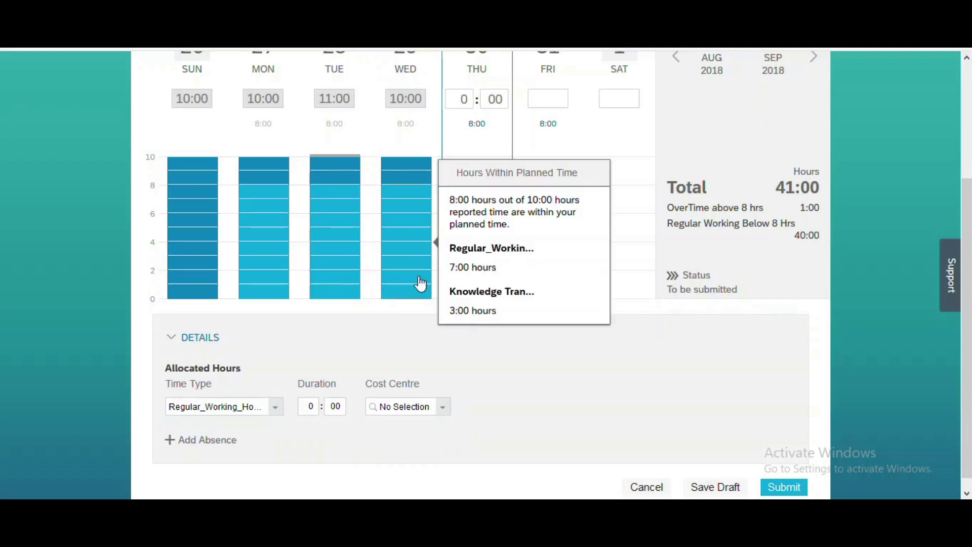
click(312, 406)
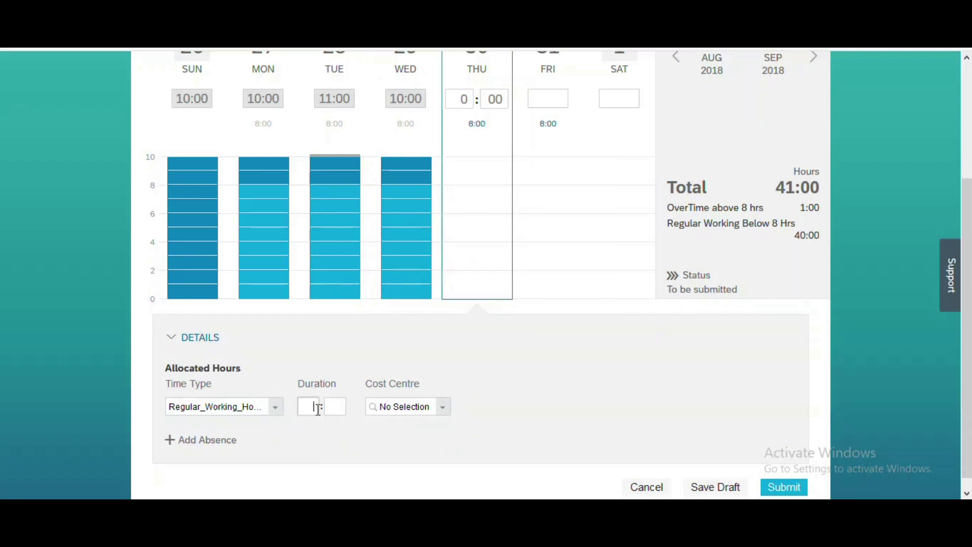
text(8)
click(511, 408)
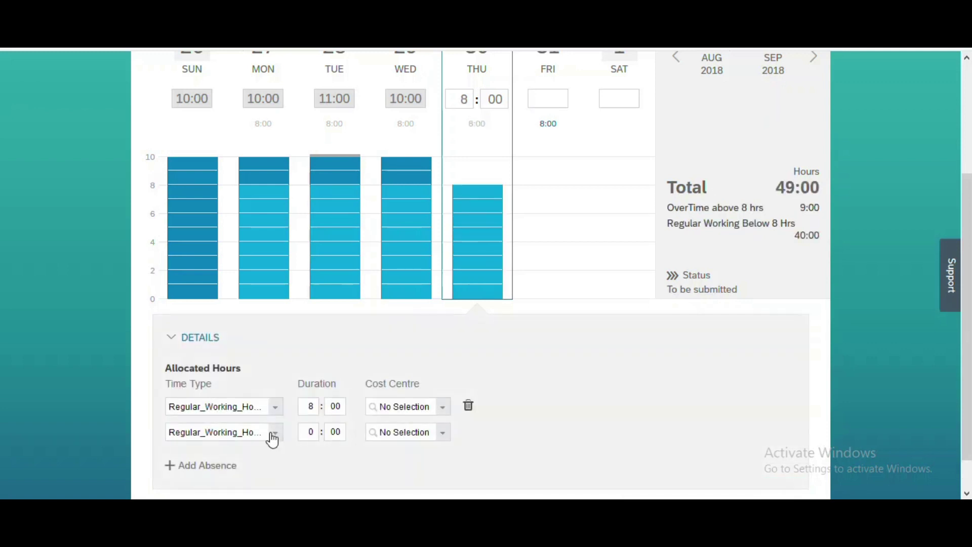
Add a Conference Hrs entry of 3 hours for Thursday the 30th
click(273, 436)
click(206, 415)
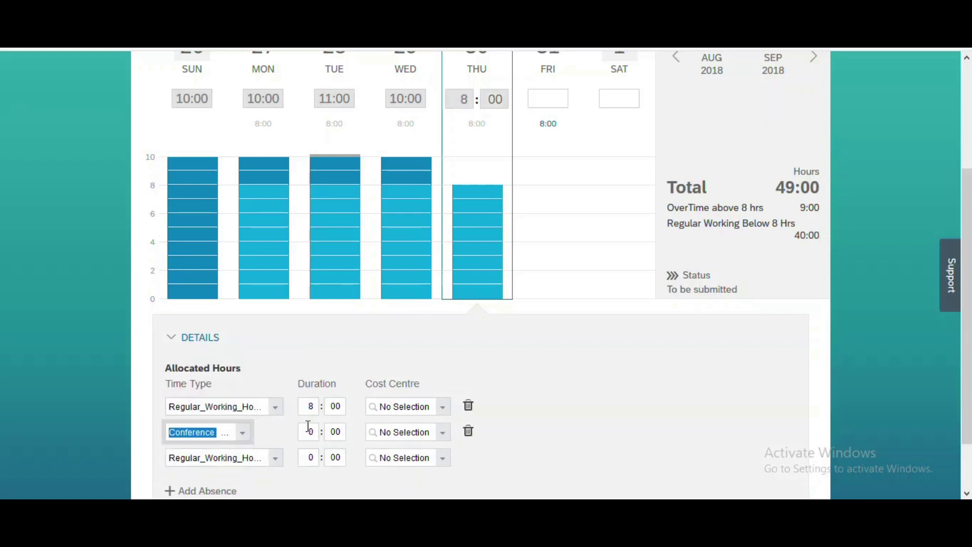
click(309, 430)
text(3)
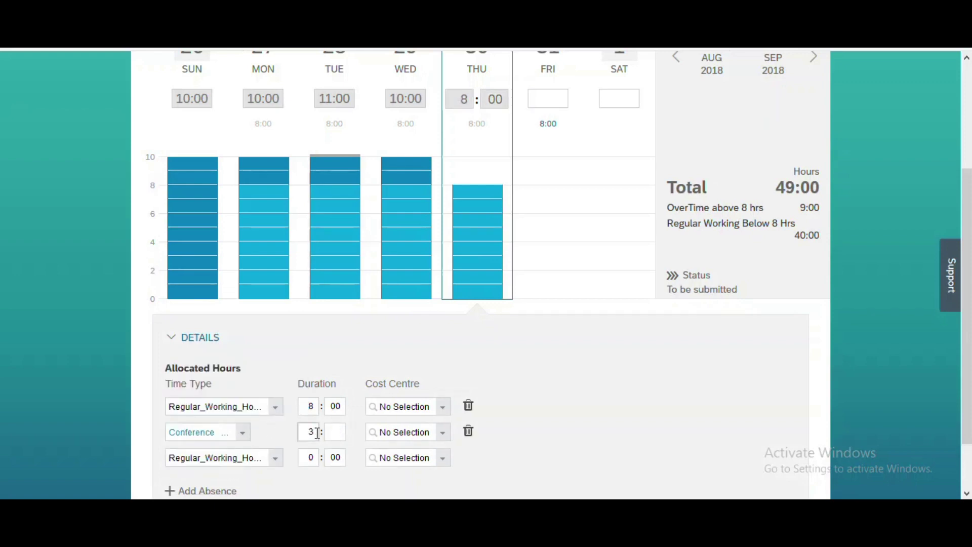
click(597, 379)
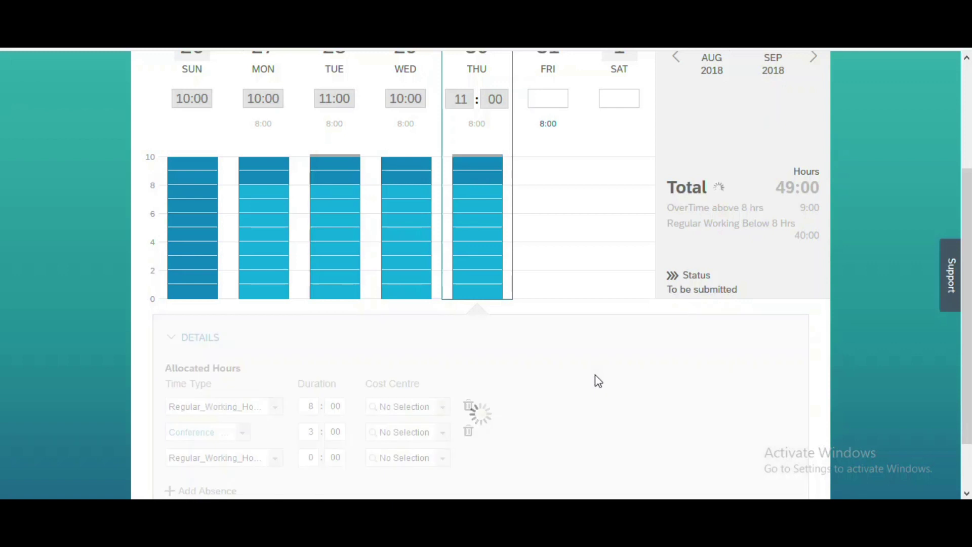